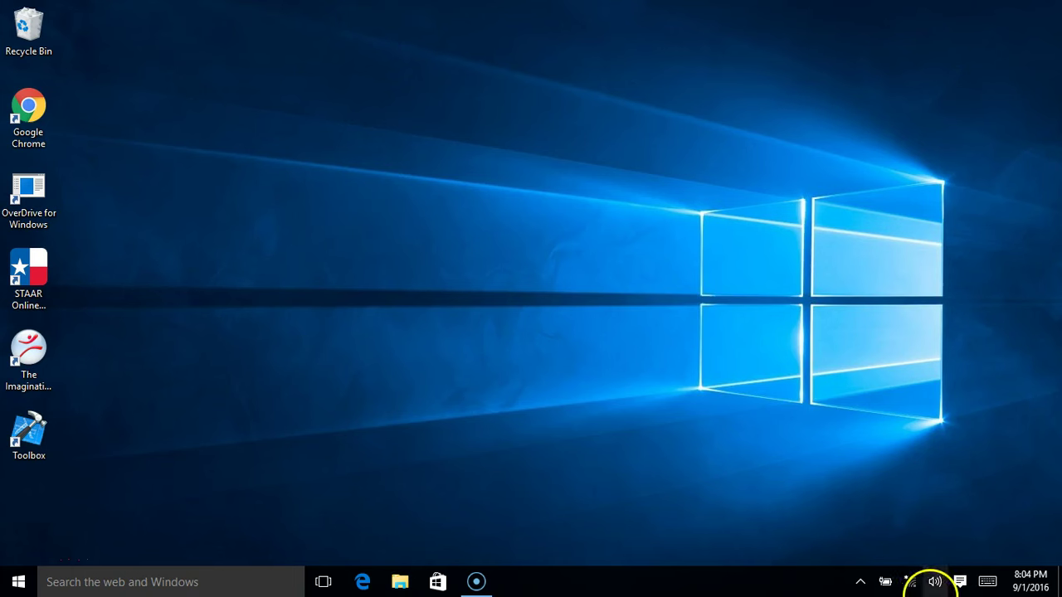
Connect the laptop to the CrowleyISD Wi-Fi network and close the network list
{"action": "left_click", "coordinate": [913, 580]}
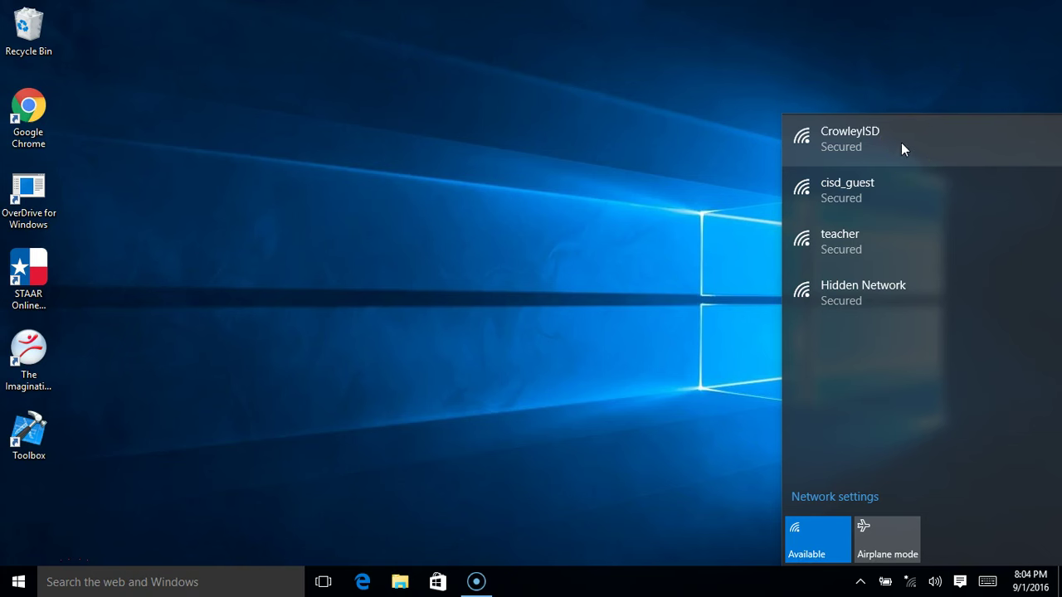
{"action": "left_click", "coordinate": [901, 143]}
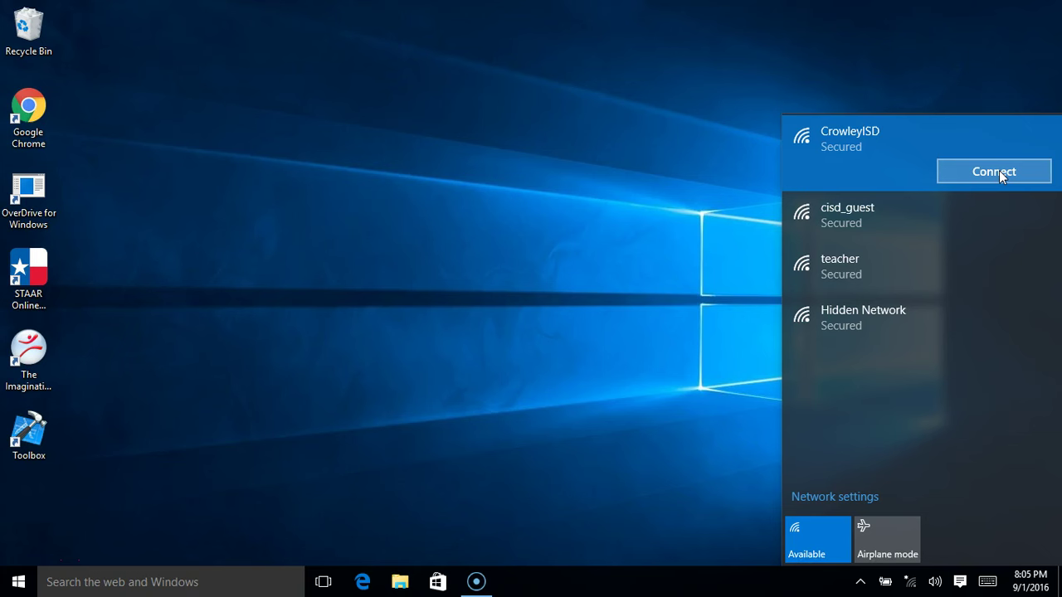
{"action": "left_click", "coordinate": [999, 172]}
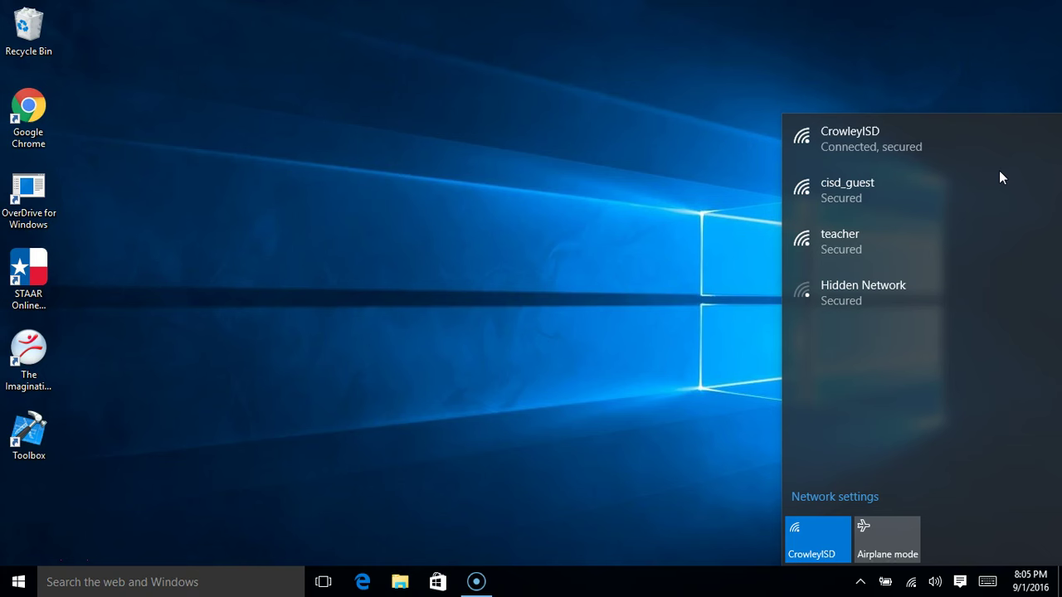
{"action": "left_click", "coordinate": [964, 156]}
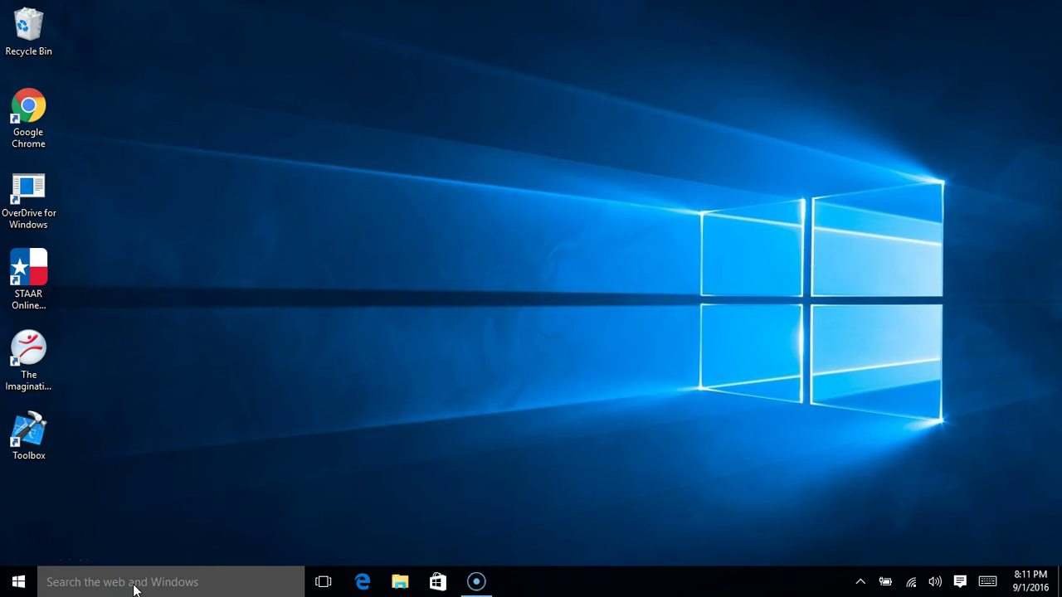
Search for 'softw' and launch Software Center from the results
{"action": "left_click", "coordinate": [134, 585]}
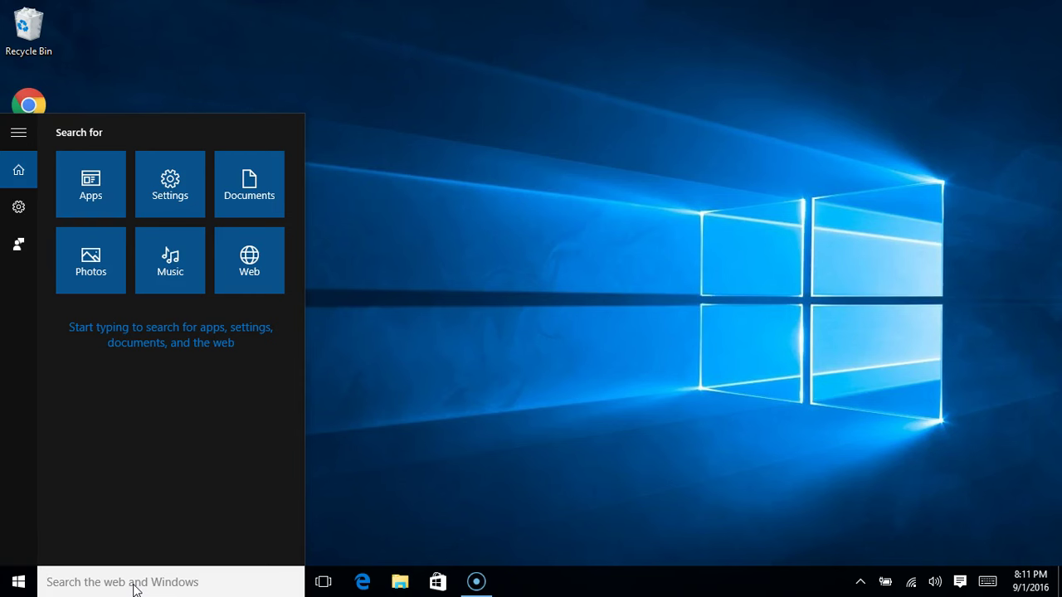
{"action": "type", "text": "softw"}
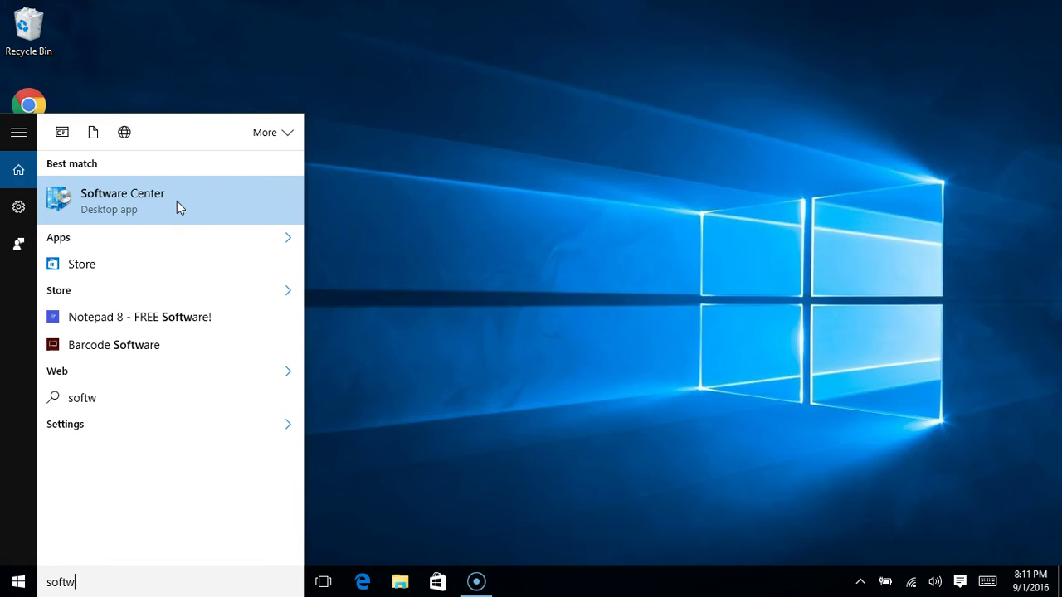
{"action": "left_click", "coordinate": [177, 201]}
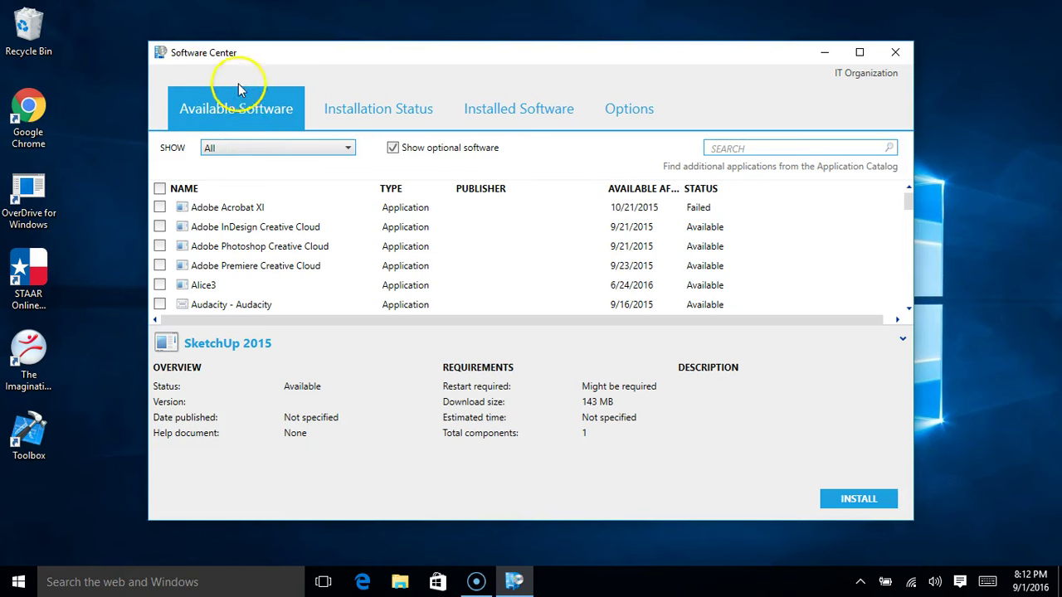
Browse the Available Software list, tick Adobe Premiere Creative Cloud, and install it
{"action": "left_click", "coordinate": [911, 205]}
{"action": "mouse_move", "coordinate": [911, 205]}
{"action": "left_mouse_down"}
{"action": "mouse_move", "coordinate": [912, 305]}
{"action": "mouse_move", "coordinate": [903, 237]}
{"action": "left_mouse_up"}
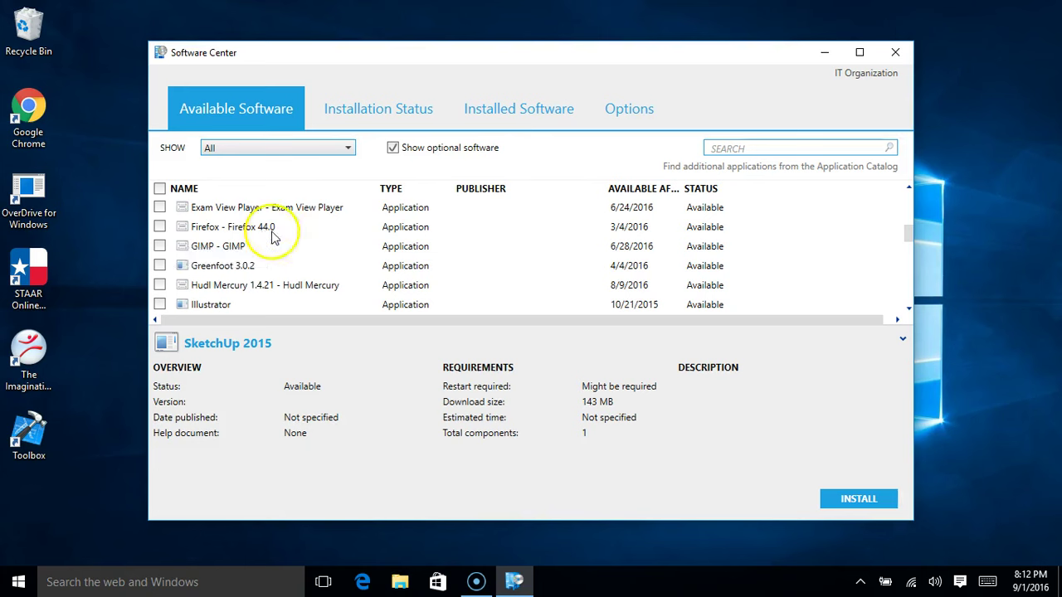
{"action": "left_click_drag", "start_coordinate": [914, 232], "coordinate": [911, 180]}
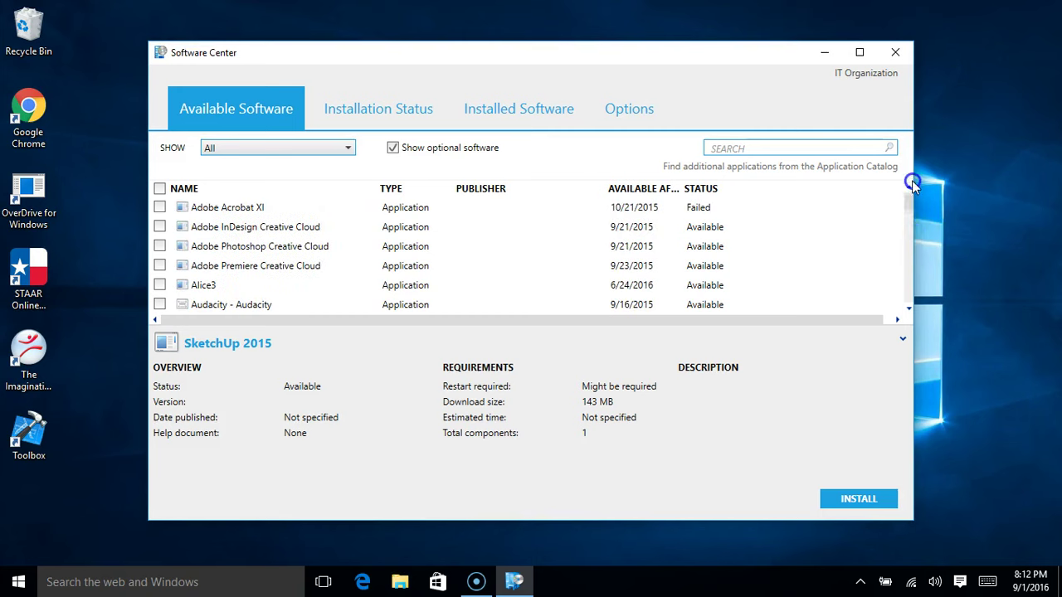
{"action": "left_click", "coordinate": [802, 148]}
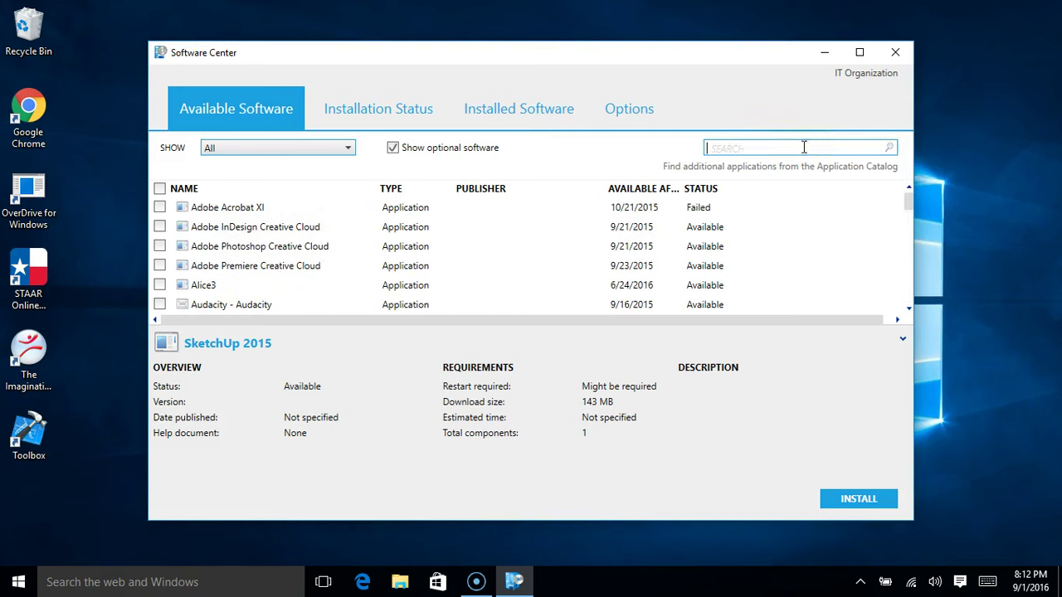
{"action": "type", "text": "chrome"}
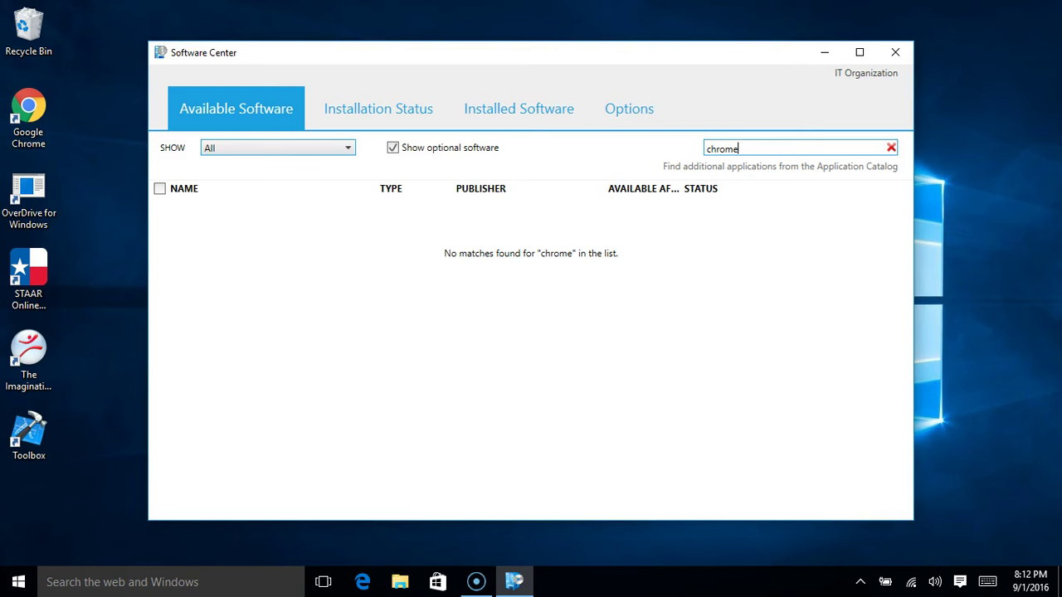
{"action": "key", "text": "BackSpace"}
{"action": "key", "text": "BackSpace"}
{"action": "key", "text": "BackSpace"}
{"action": "key", "text": "BackSpace"}
{"action": "key", "text": "BackSpace"}
{"action": "key", "text": "BackSpace"}
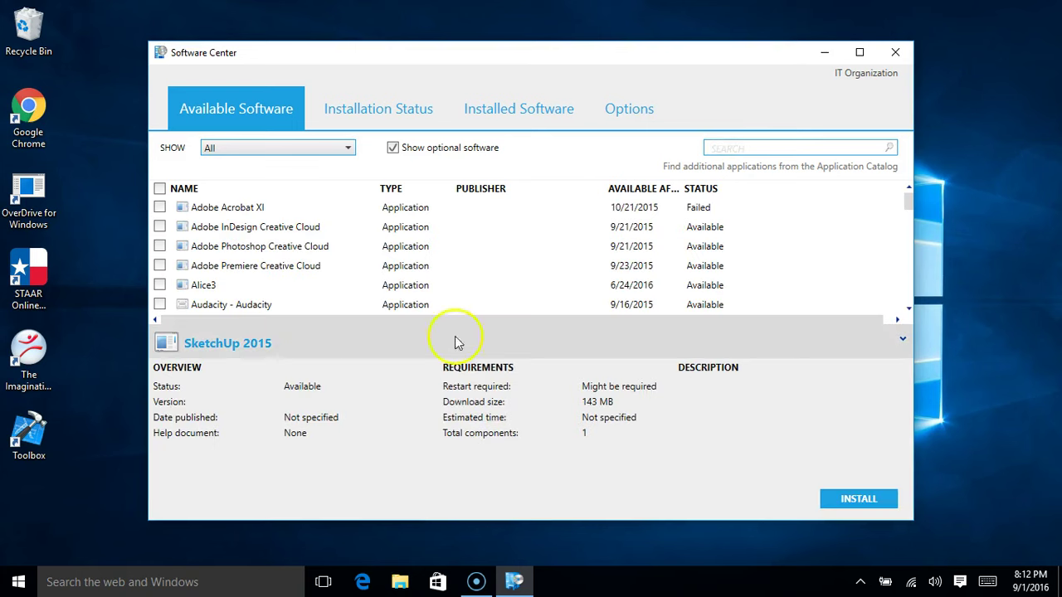
{"action": "left_click", "coordinate": [159, 267]}
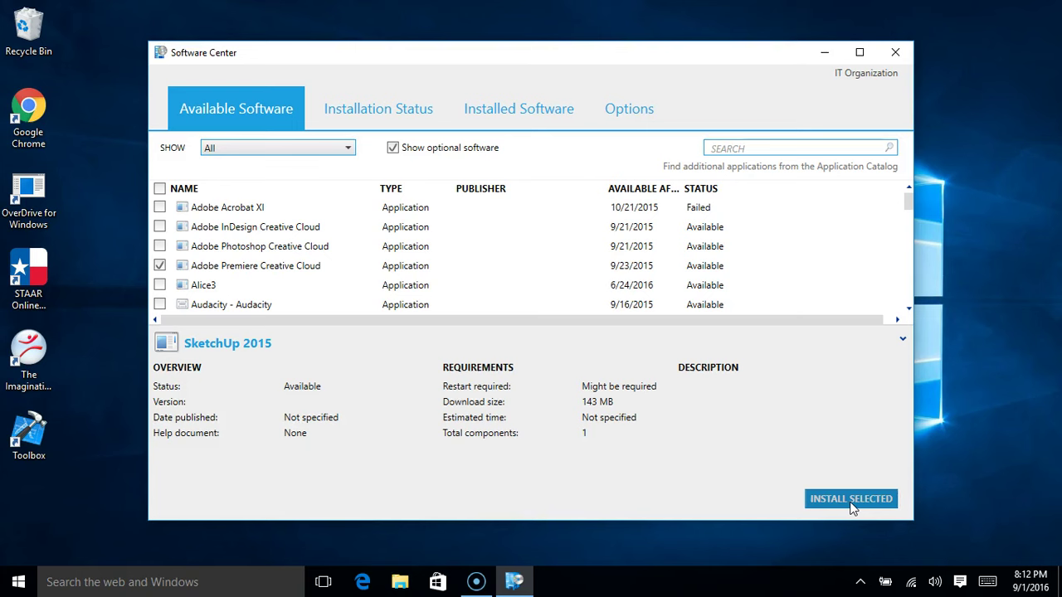
{"action": "left_click", "coordinate": [851, 502]}
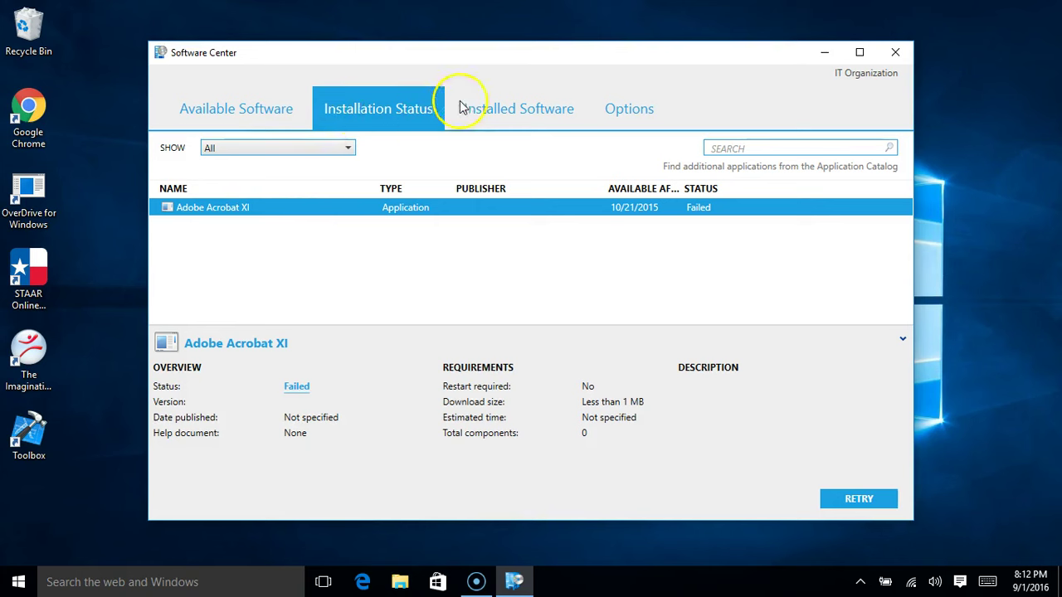
Check Installation Status shows Adobe Premiere Creative Cloud downloading, then close Software Center
{"action": "left_click", "coordinate": [380, 108]}
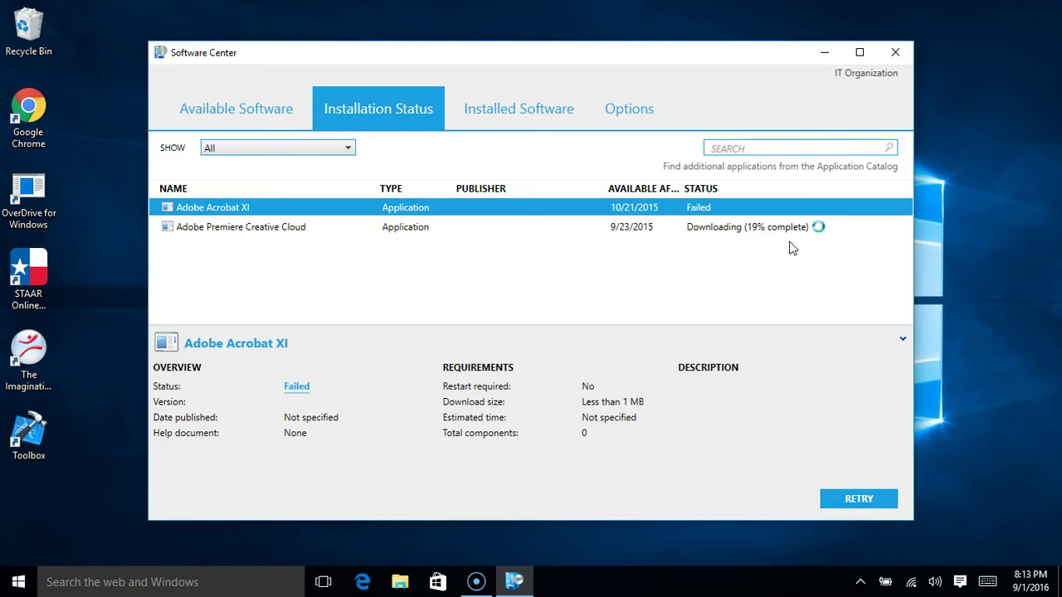
{"action": "left_click", "coordinate": [896, 55]}
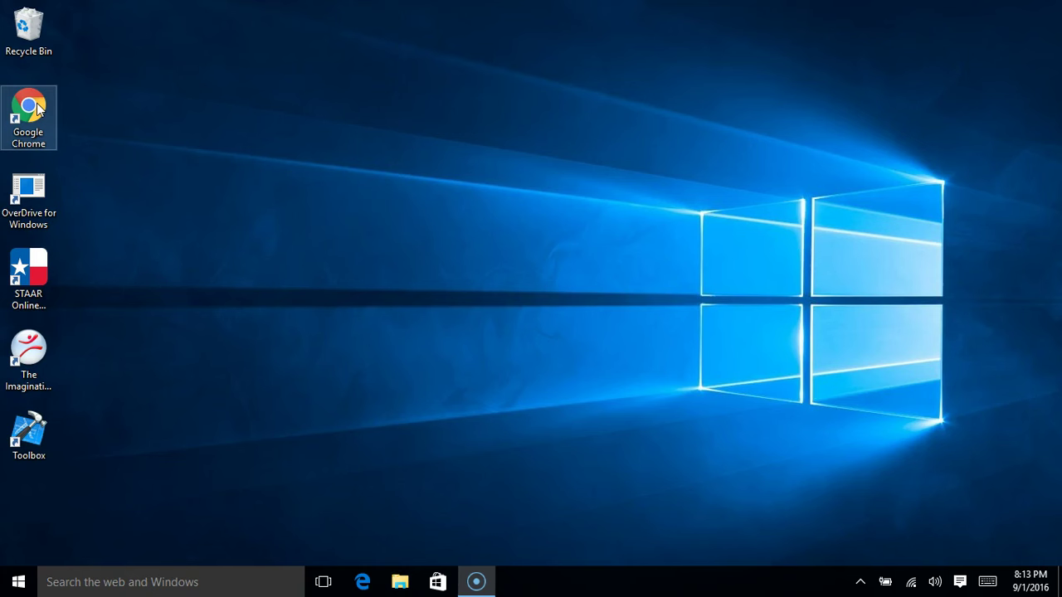
Search Windows for 'default' and open the Default Programs settings
{"action": "left_click", "coordinate": [192, 584]}
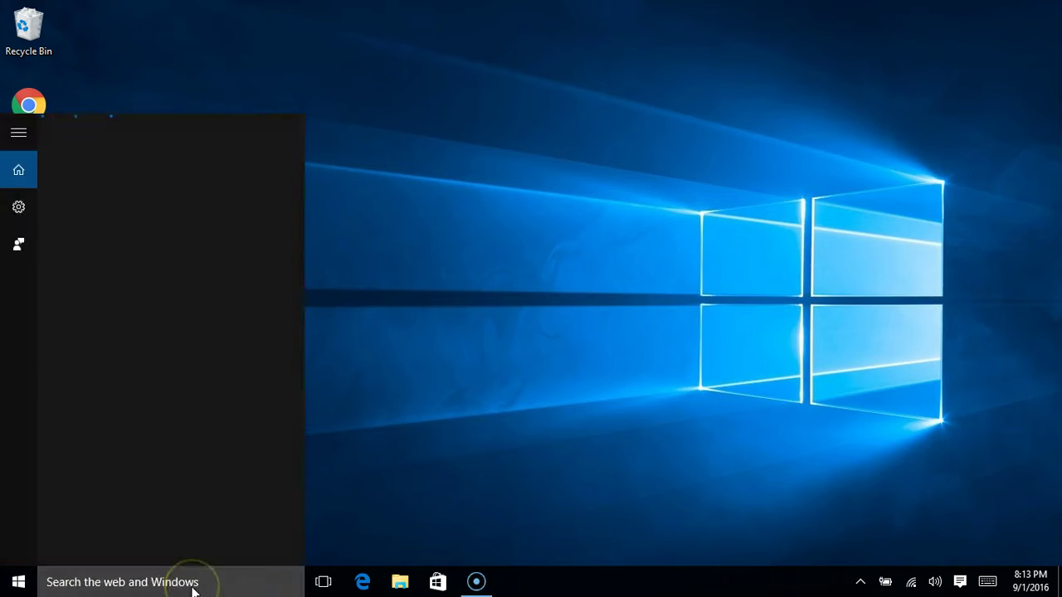
{"action": "left_click", "coordinate": [95, 583]}
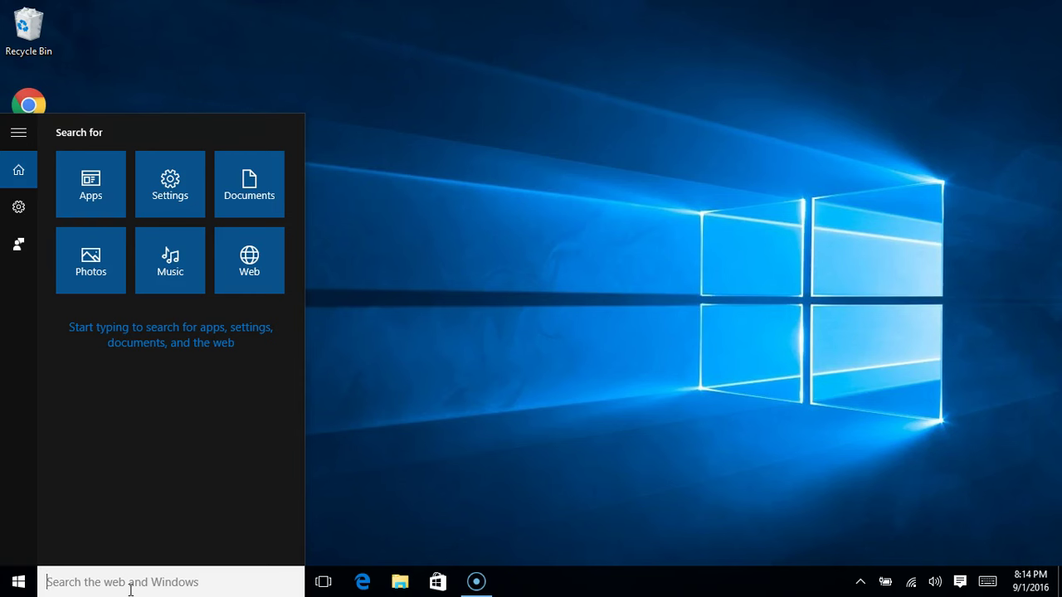
{"action": "type", "text": "def"}
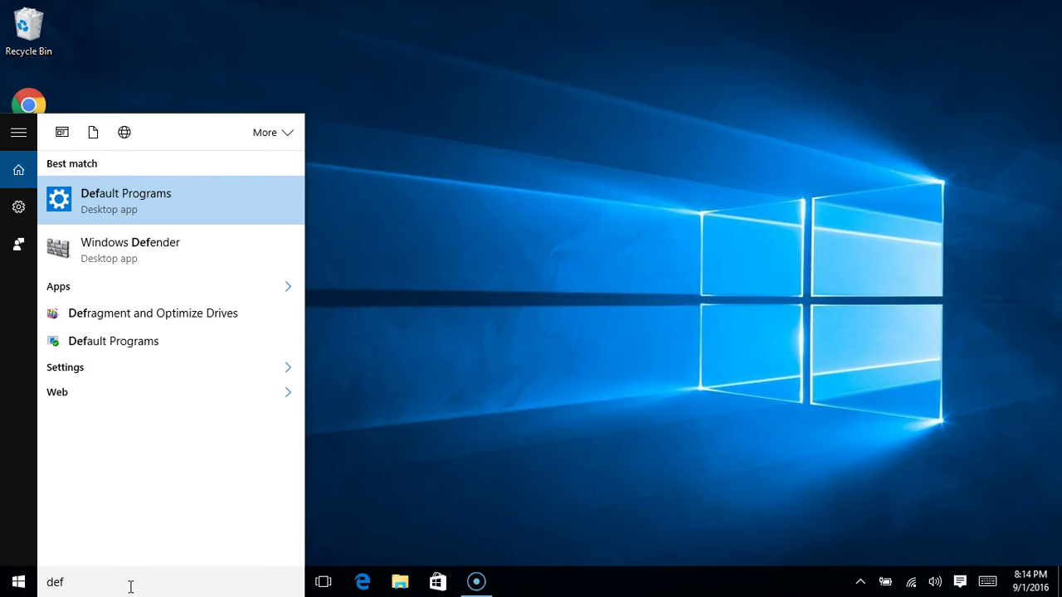
{"action": "type", "text": "ault"}
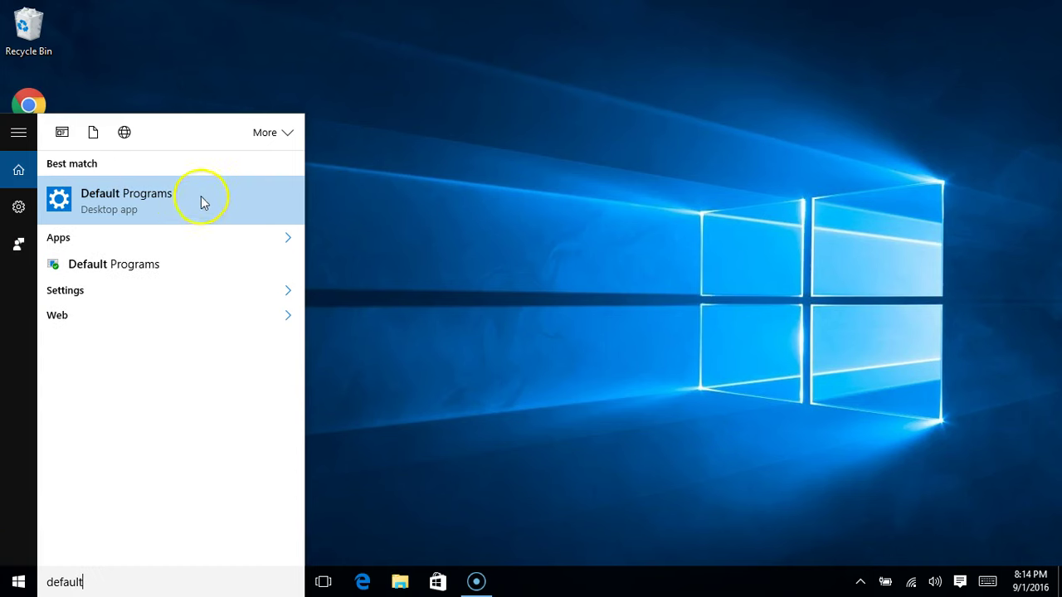
{"action": "left_click", "coordinate": [128, 201]}
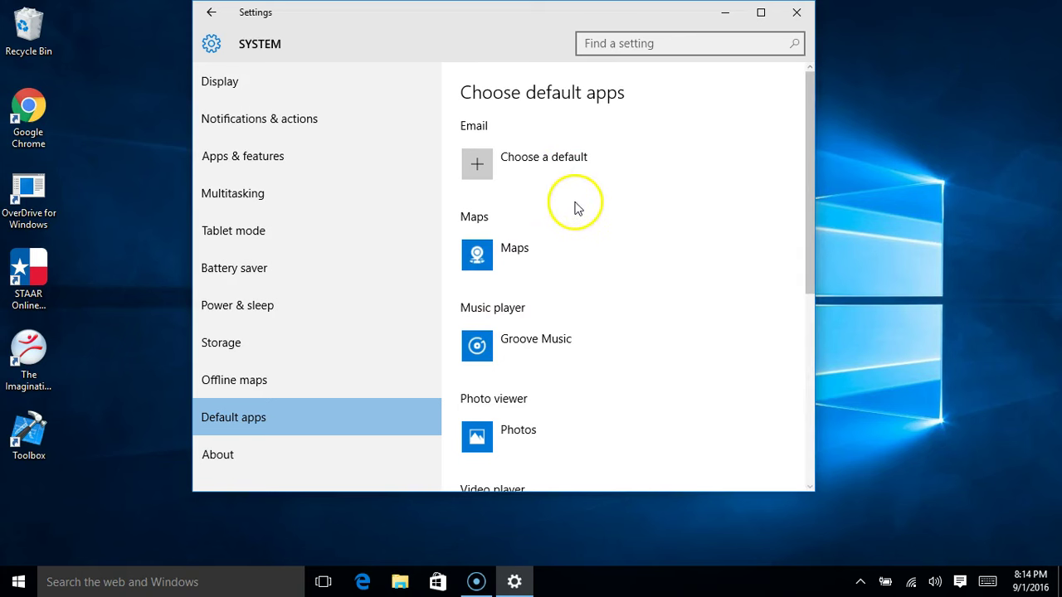
Change the default web browser from Microsoft Edge to Google Chrome and close Settings
{"action": "scroll", "coordinate": [576, 208], "scroll_direction": "down", "scroll_amount": 5}
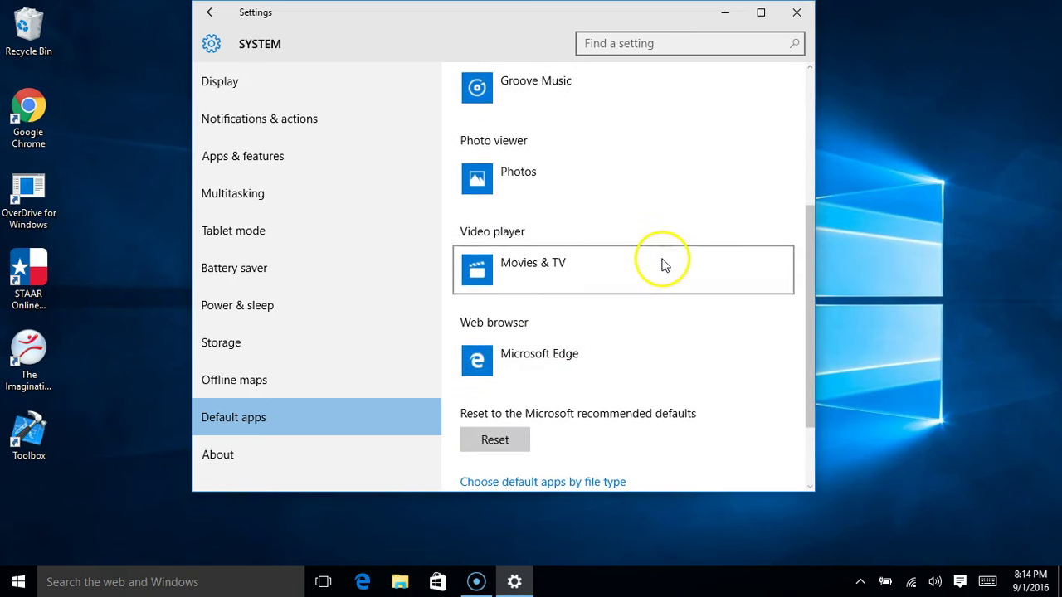
{"action": "left_click", "coordinate": [598, 368]}
{"action": "left_click", "coordinate": [541, 361]}
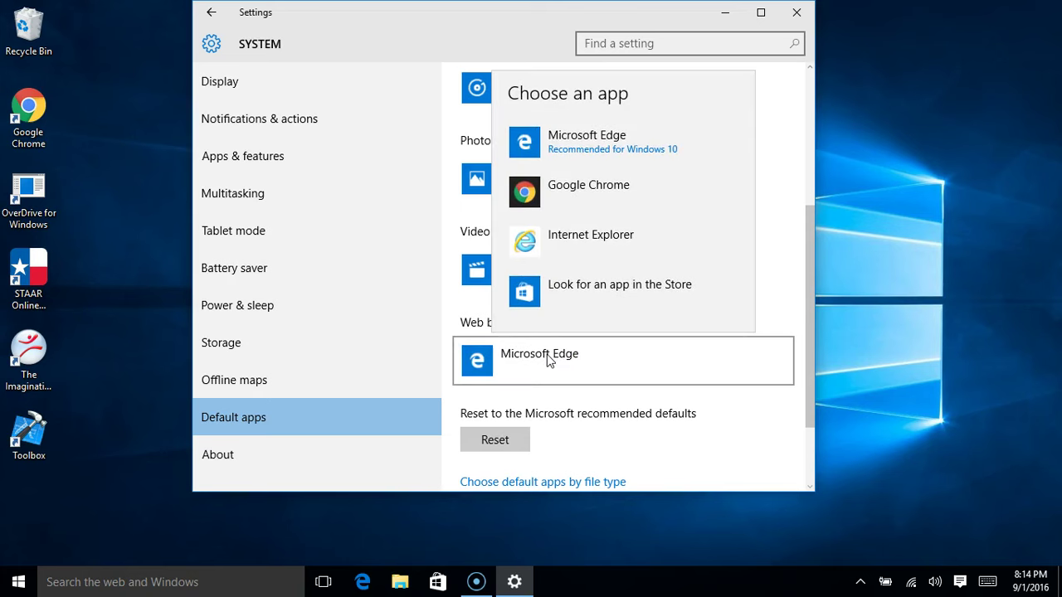
{"action": "left_click", "coordinate": [585, 191]}
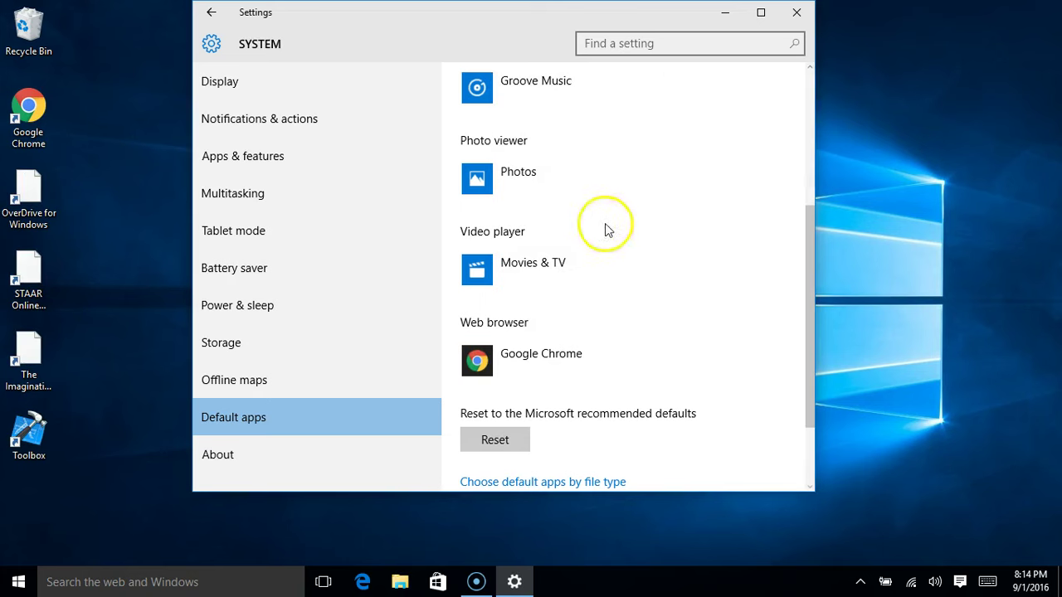
{"action": "left_click", "coordinate": [796, 14]}
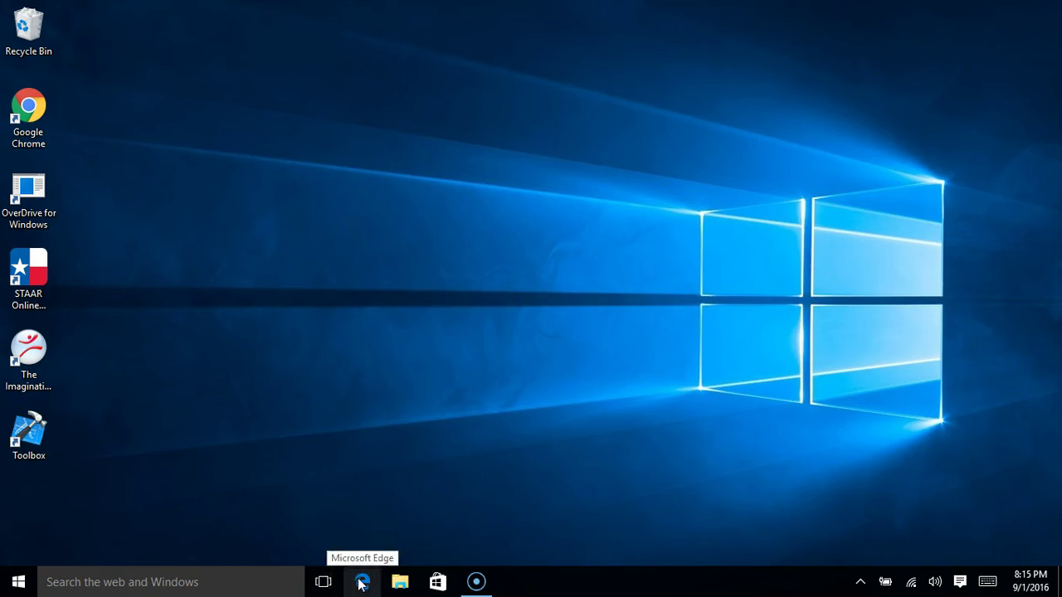
Unpin the Microsoft Edge icon from the taskbar
{"action": "right_click", "coordinate": [361, 584]}
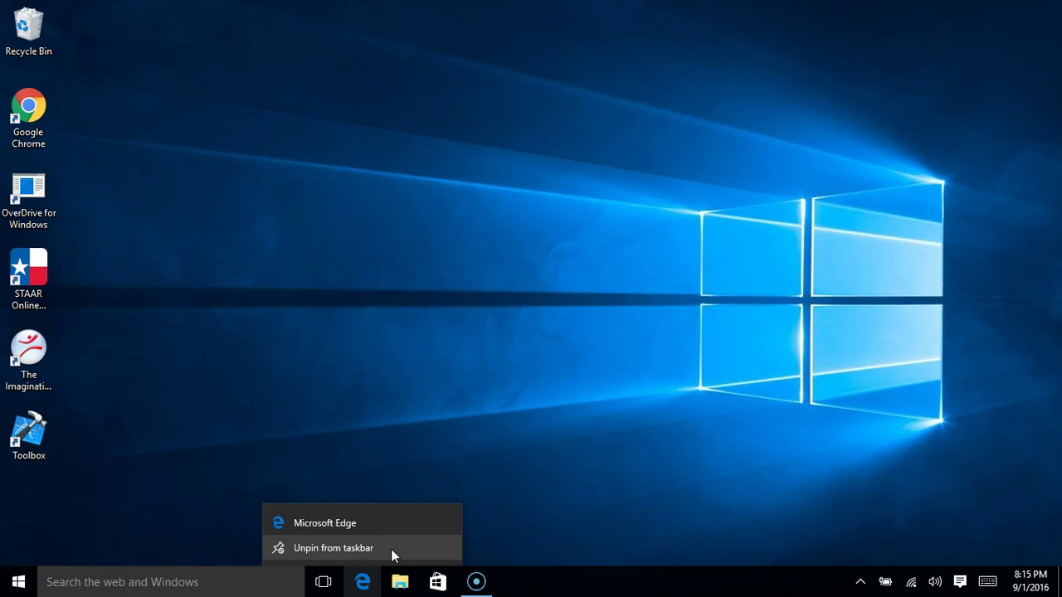
{"action": "left_click", "coordinate": [391, 549]}
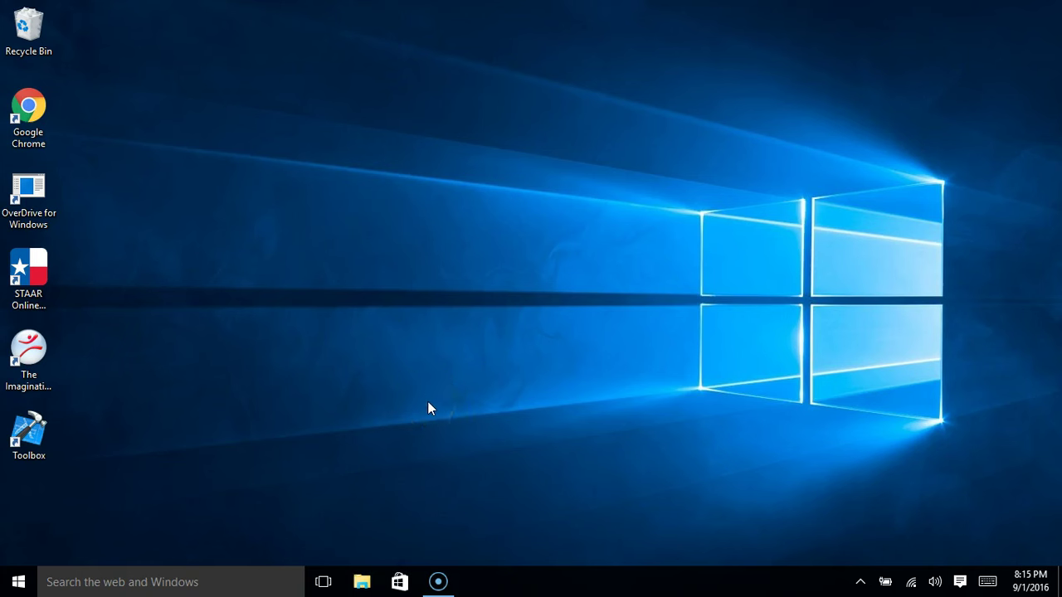
Pin Google Chrome to the taskbar using its desktop shortcut
{"action": "left_click", "coordinate": [29, 116]}
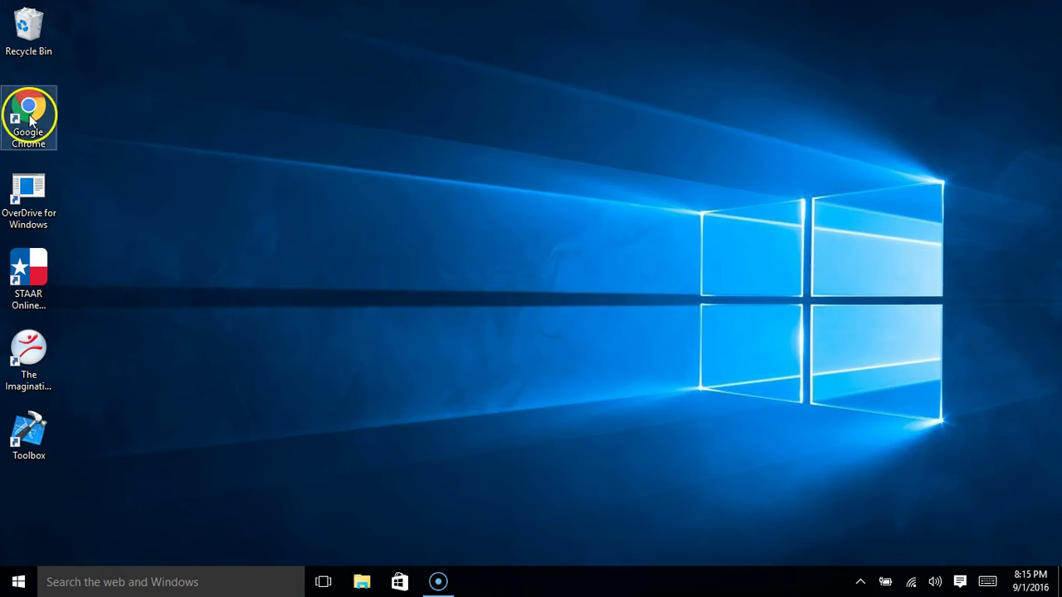
{"action": "right_click", "coordinate": [31, 120]}
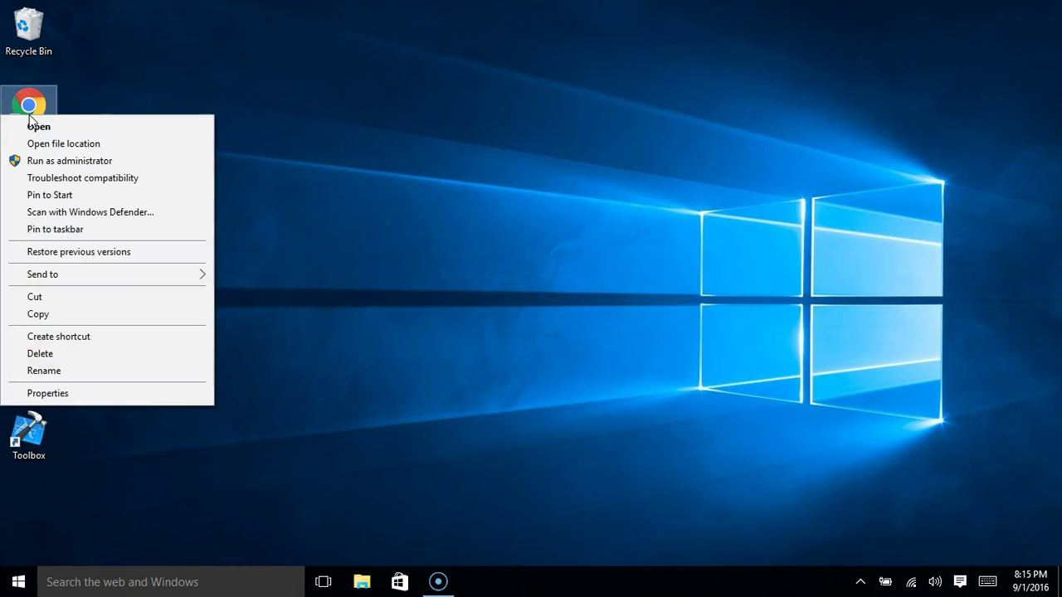
{"action": "left_click", "coordinate": [100, 235]}
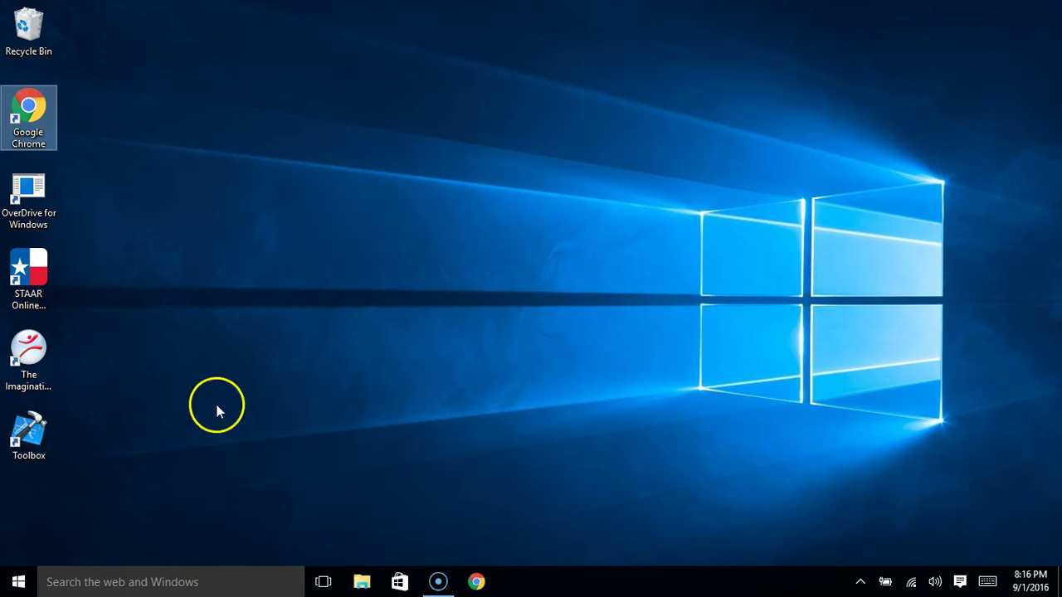
Pin Google Chrome to the Start menu using its desktop shortcut
{"action": "right_click", "coordinate": [44, 130]}
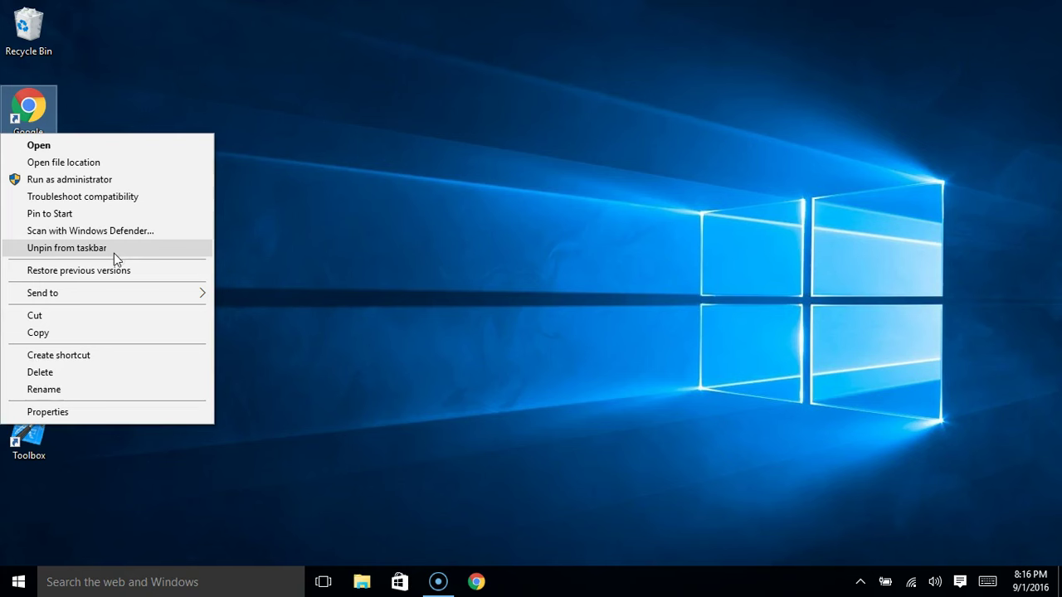
{"action": "left_click", "coordinate": [88, 214]}
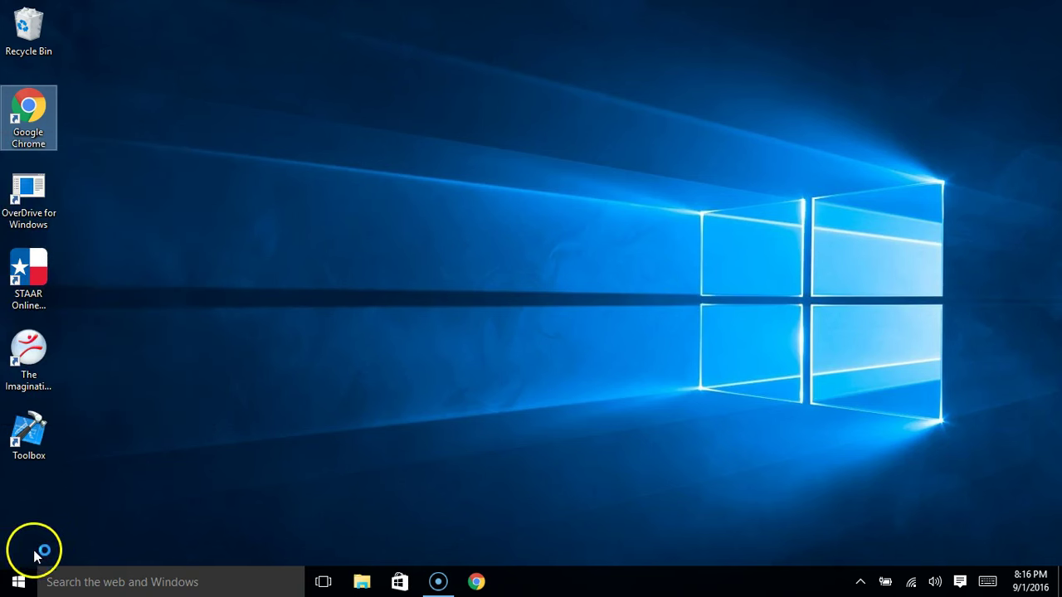
{"action": "left_click", "coordinate": [18, 584]}
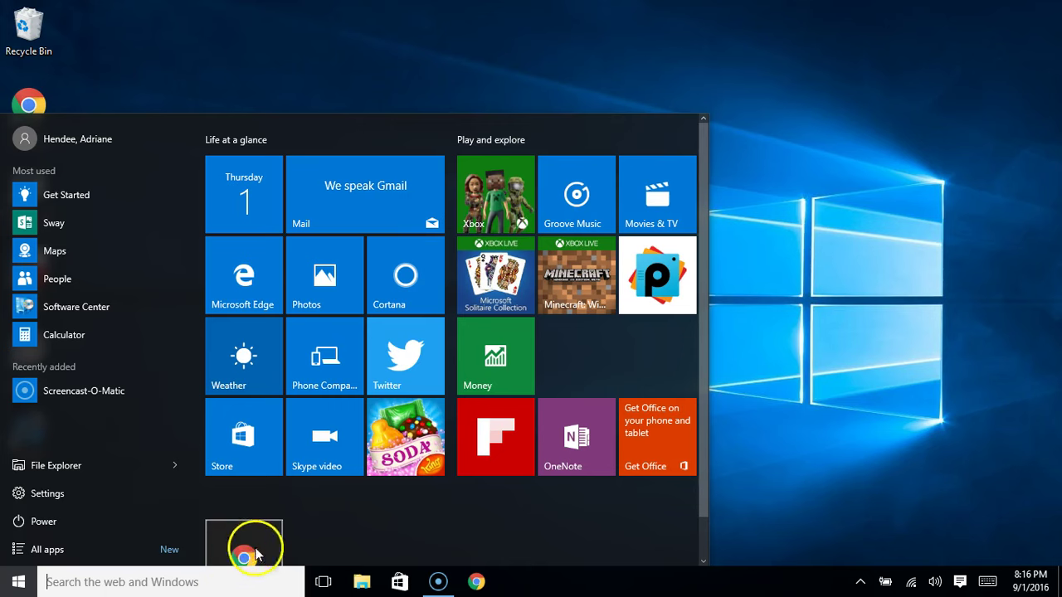
{"action": "scroll", "coordinate": [282, 506], "scroll_direction": "down", "scroll_amount": 1}
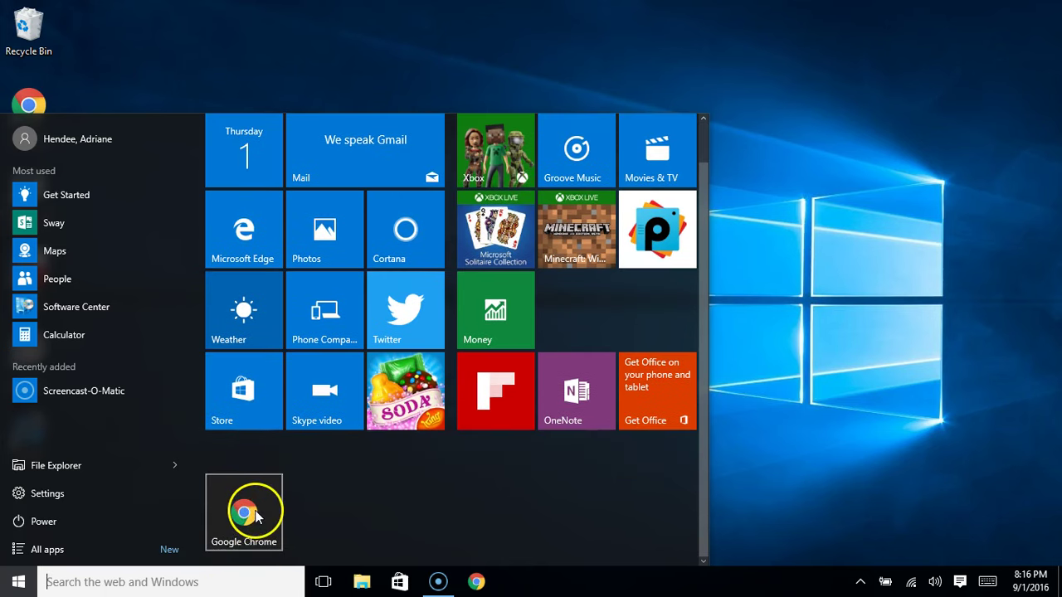
{"action": "left_click", "coordinate": [264, 516]}
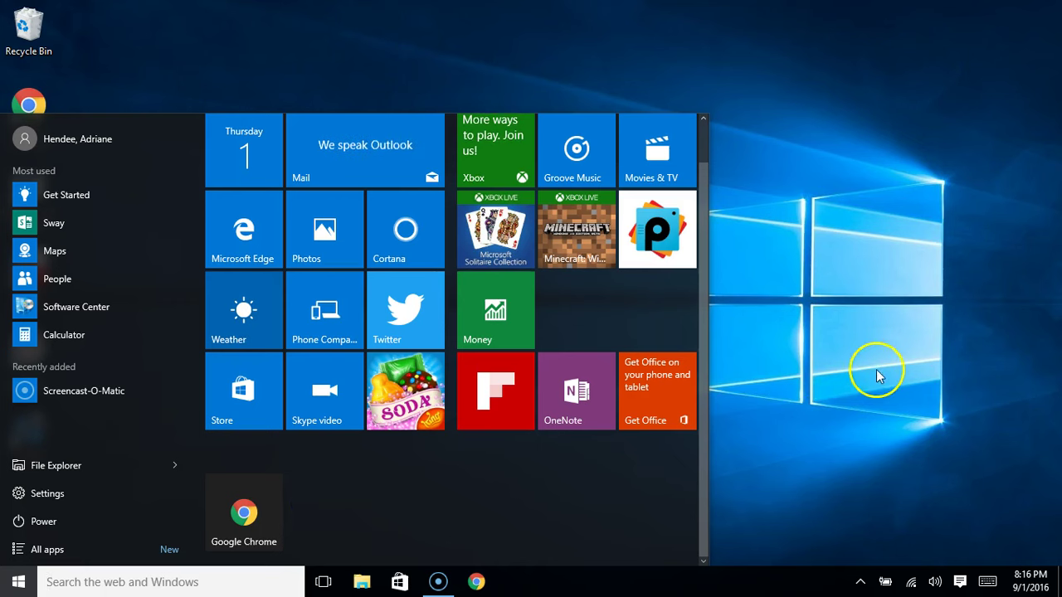
{"action": "left_click", "coordinate": [797, 282]}
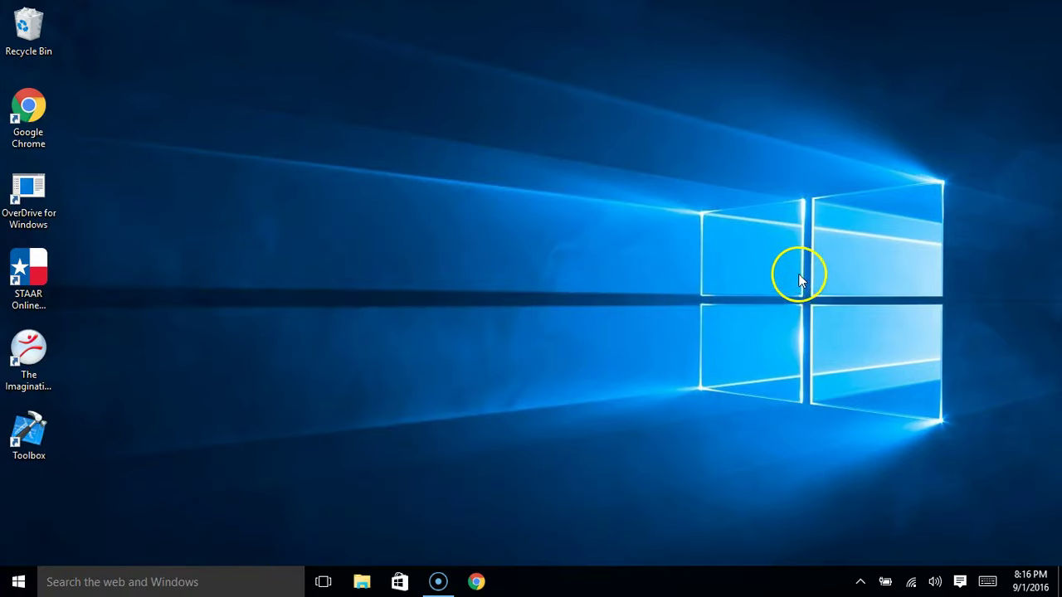
{"action": "left_click", "coordinate": [19, 583]}
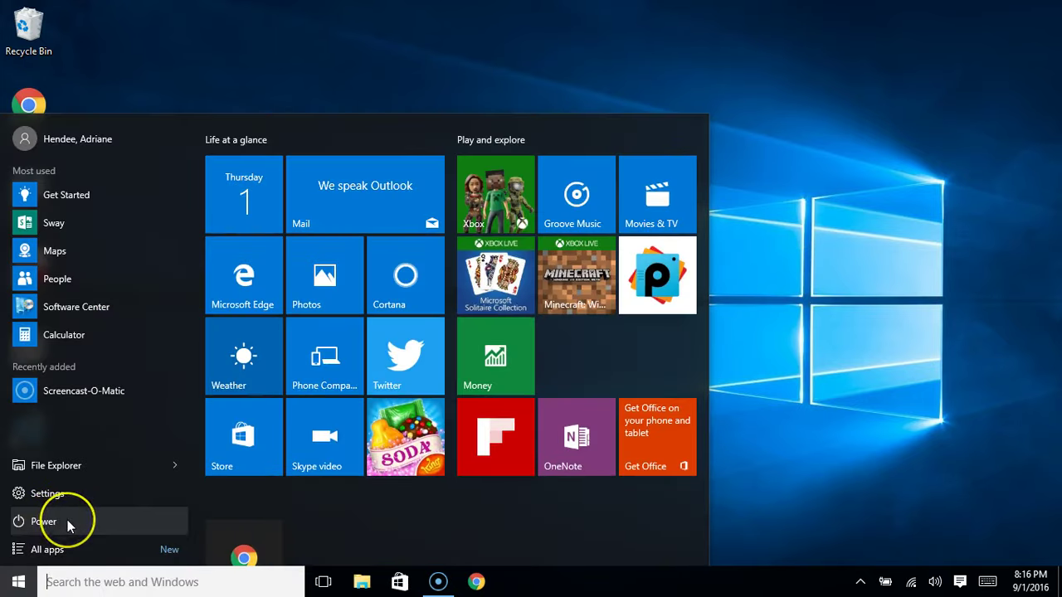
{"action": "left_click", "coordinate": [68, 522]}
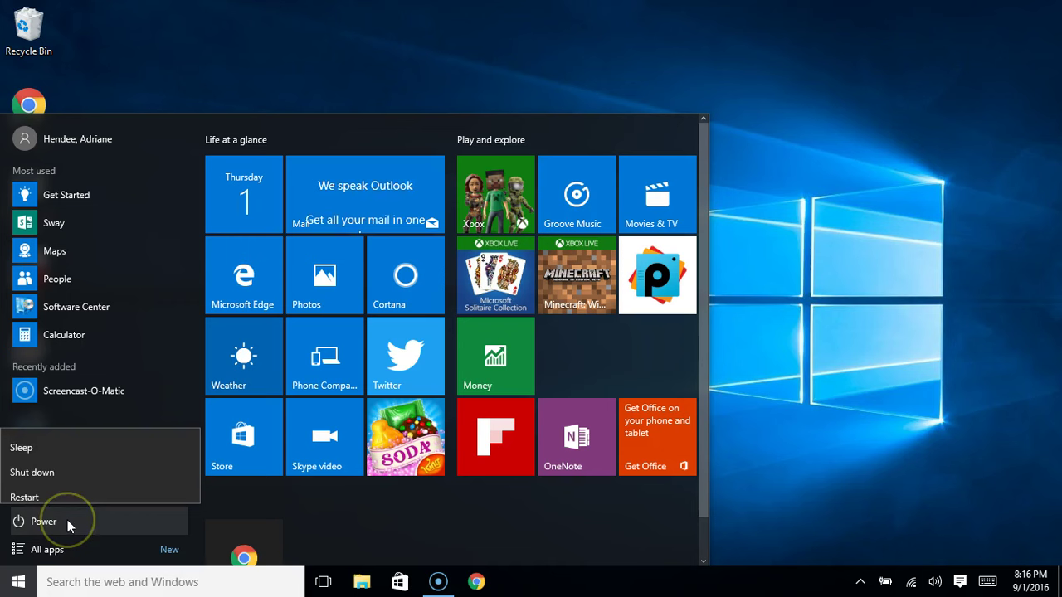
{"action": "left_click", "coordinate": [67, 461]}
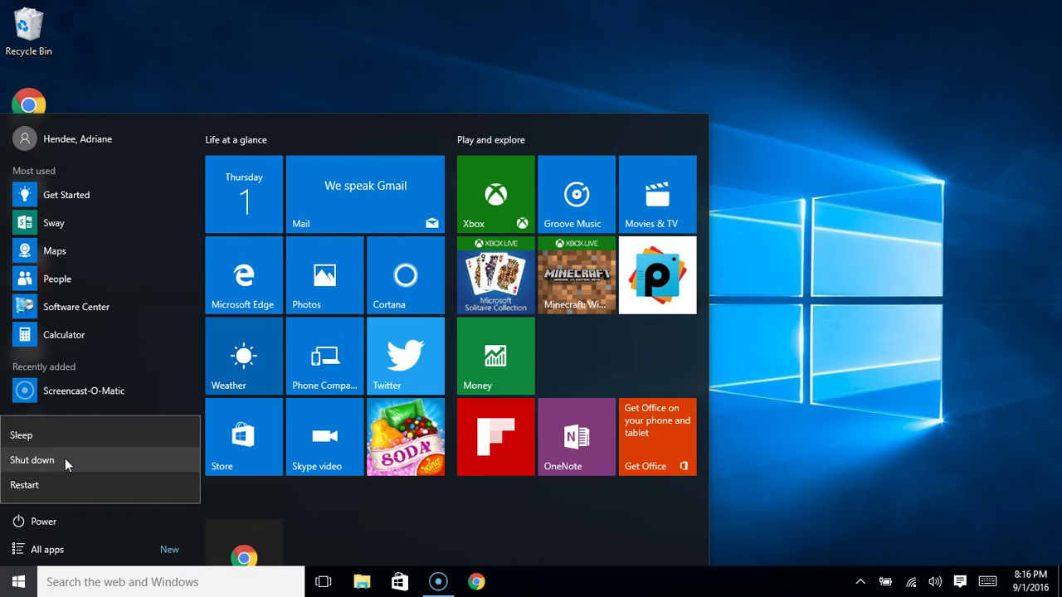
{"action": "left_click", "coordinate": [875, 347]}
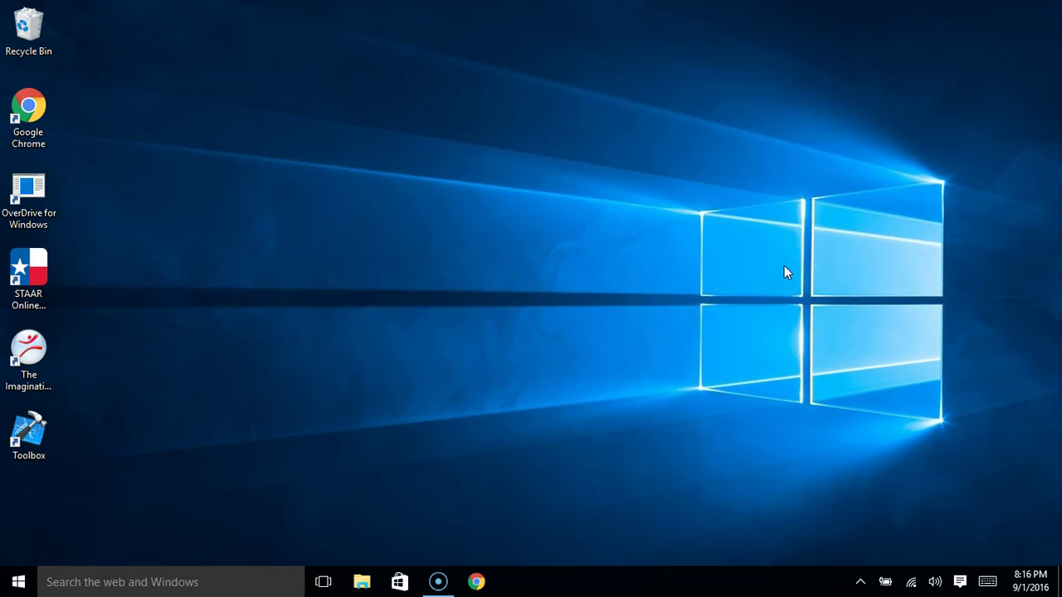
{"action": "key", "text": "super"}
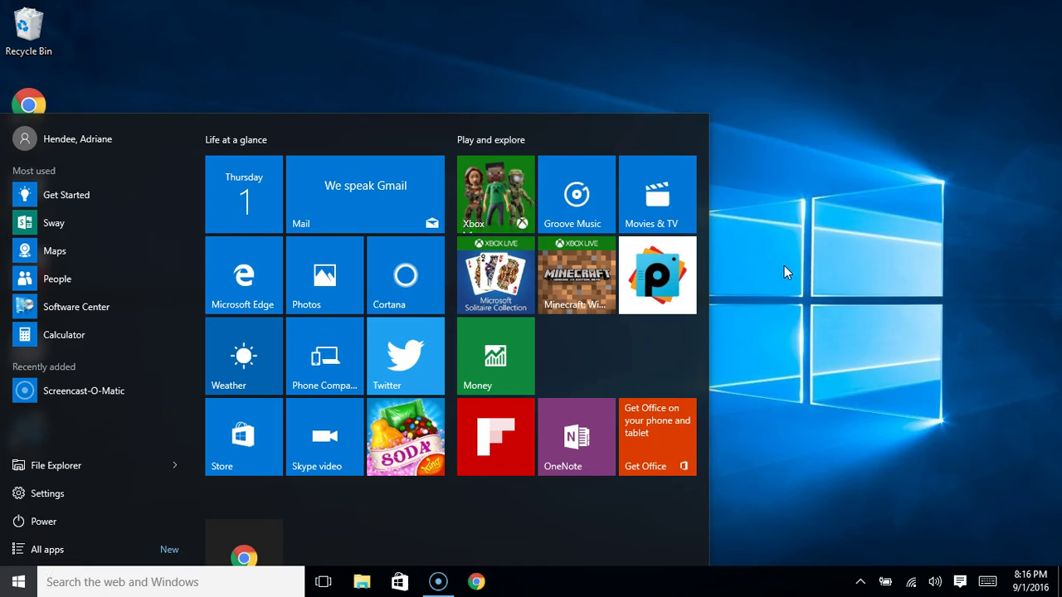
{"action": "key", "text": "Tab"}
{"action": "key", "text": "Up"}
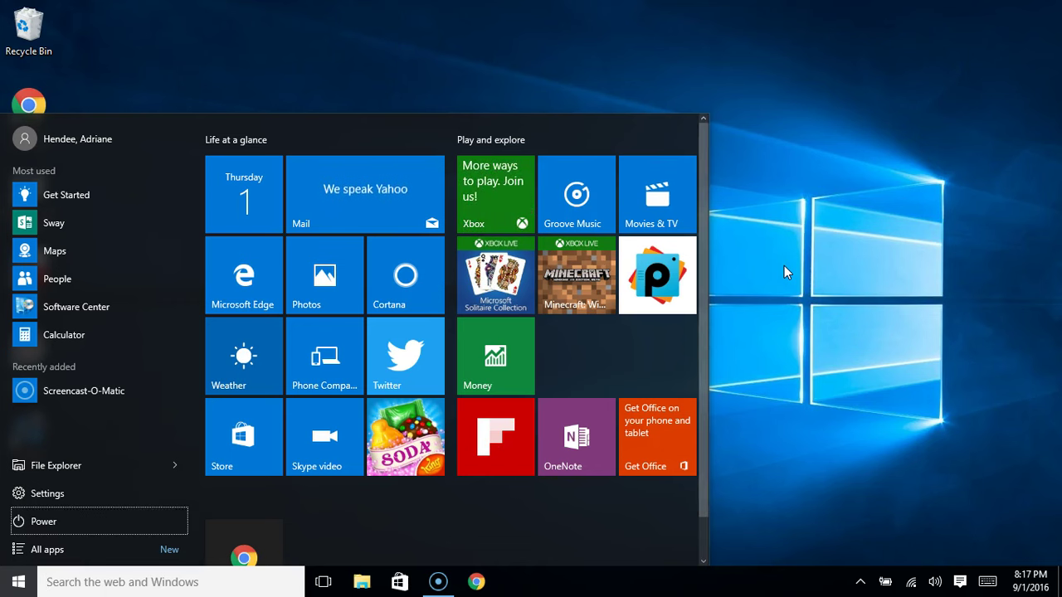
{"action": "key", "text": "Return"}
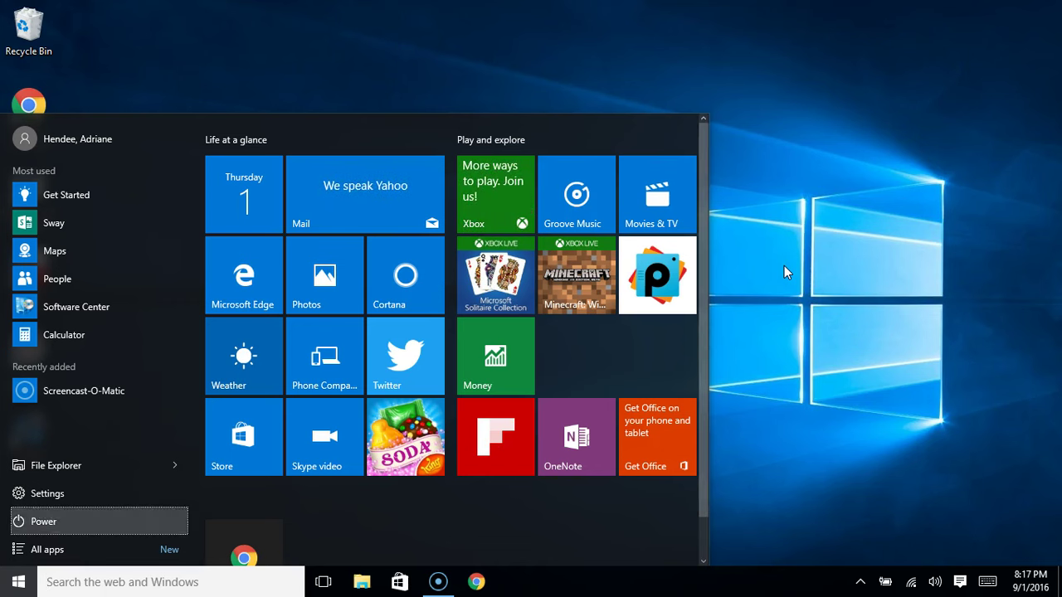
{"action": "key", "text": "Up"}
{"action": "key", "text": "Up"}
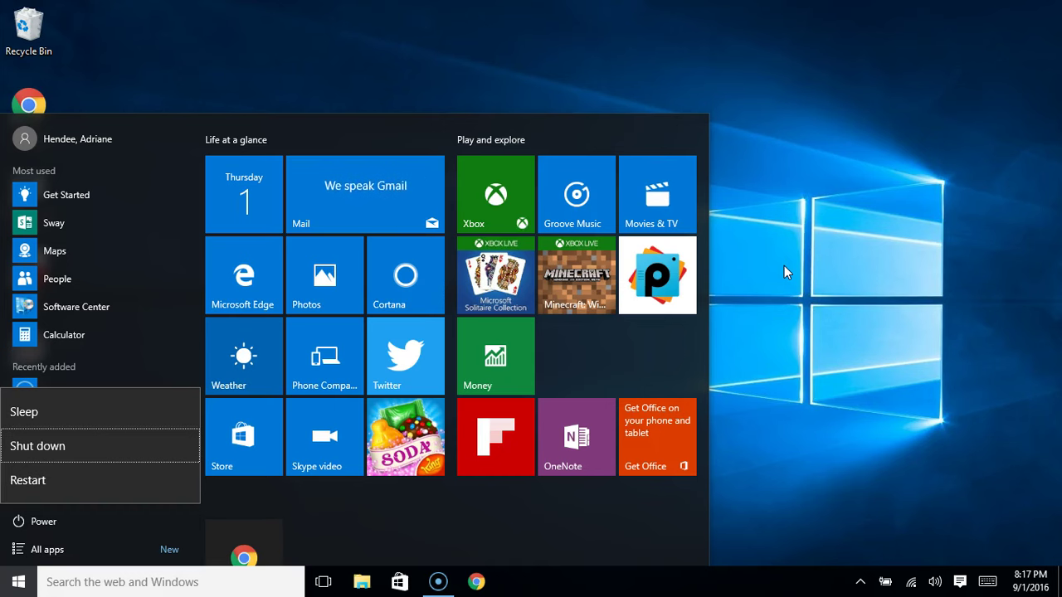
{"action": "key", "text": "super"}
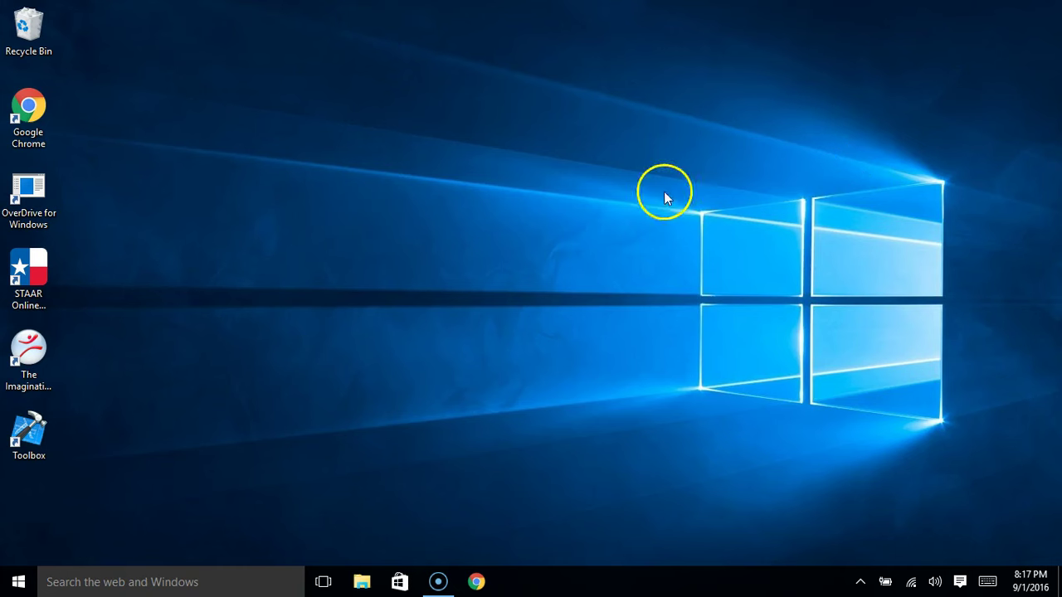
Launch Google Chrome from the taskbar and maximize its window
{"action": "left_click", "coordinate": [478, 584]}
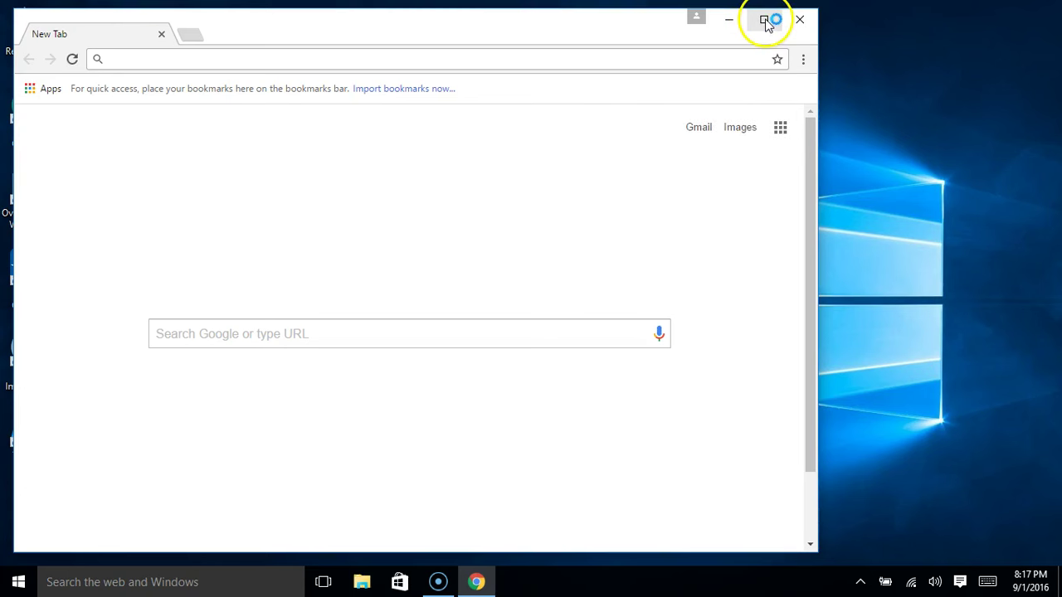
{"action": "left_click", "coordinate": [764, 20]}
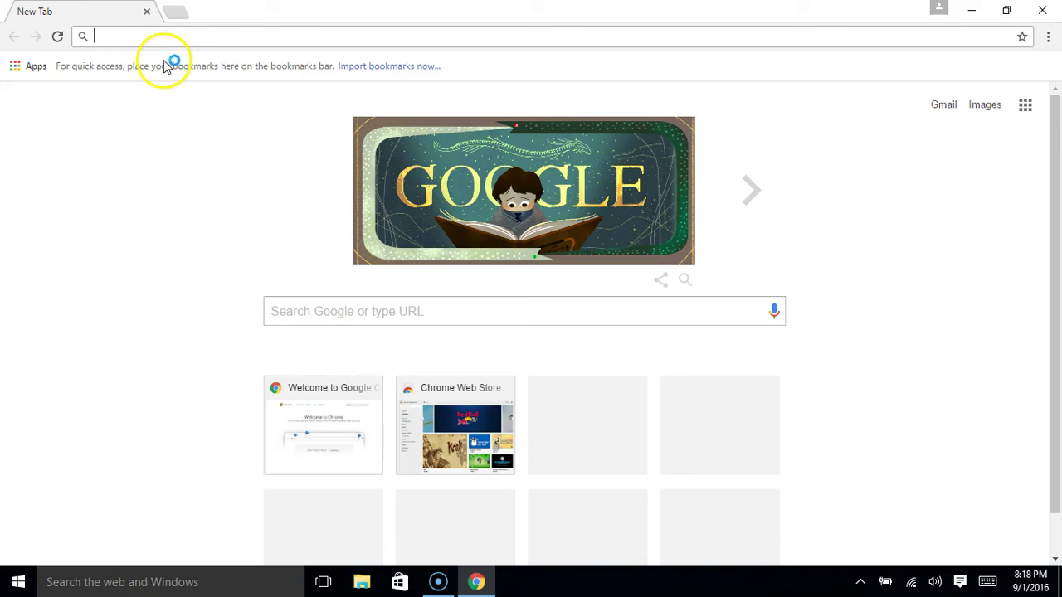
{"action": "left_click", "coordinate": [107, 37]}
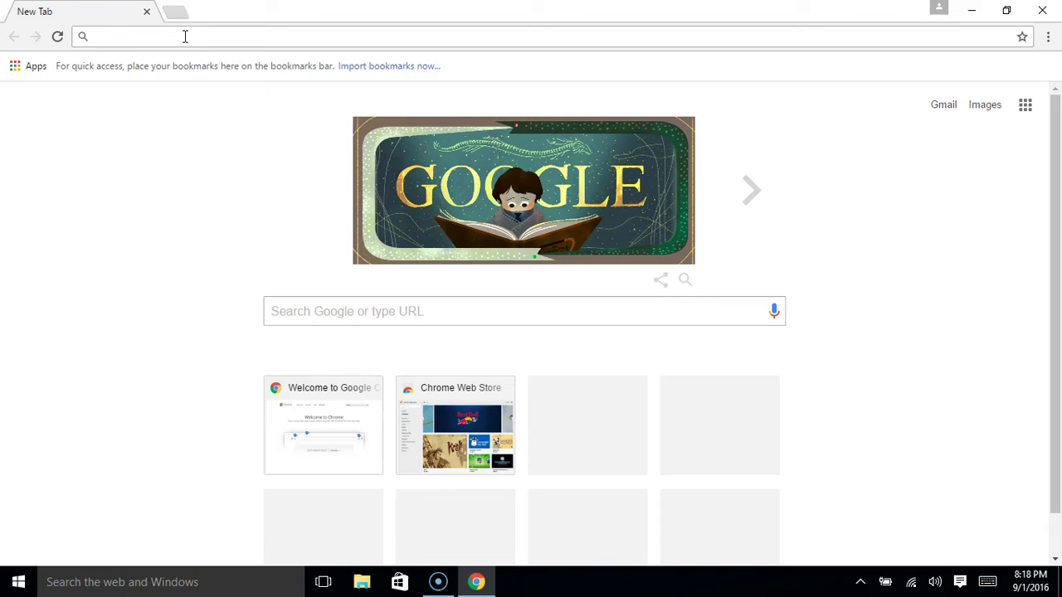
{"action": "left_click", "coordinate": [165, 26]}
{"action": "left_click", "coordinate": [182, 206]}
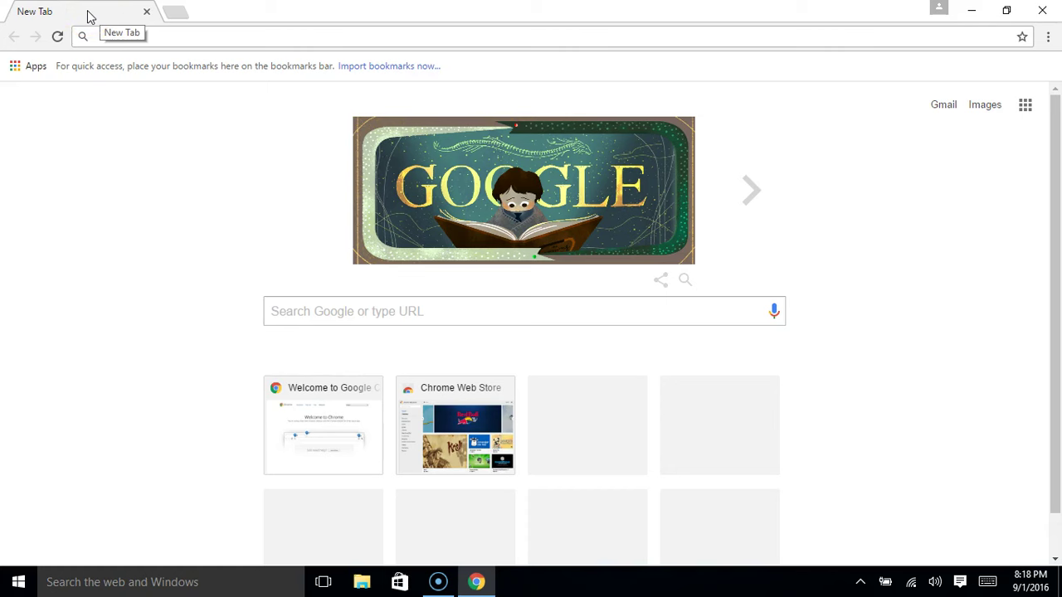
{"action": "left_click", "coordinate": [179, 13]}
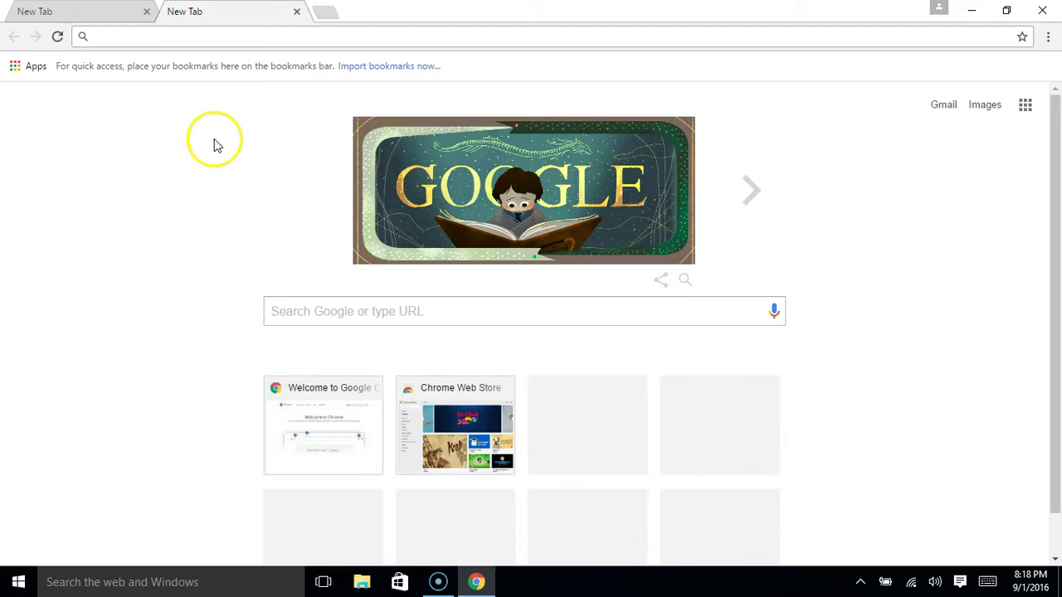
{"action": "left_click", "coordinate": [294, 12]}
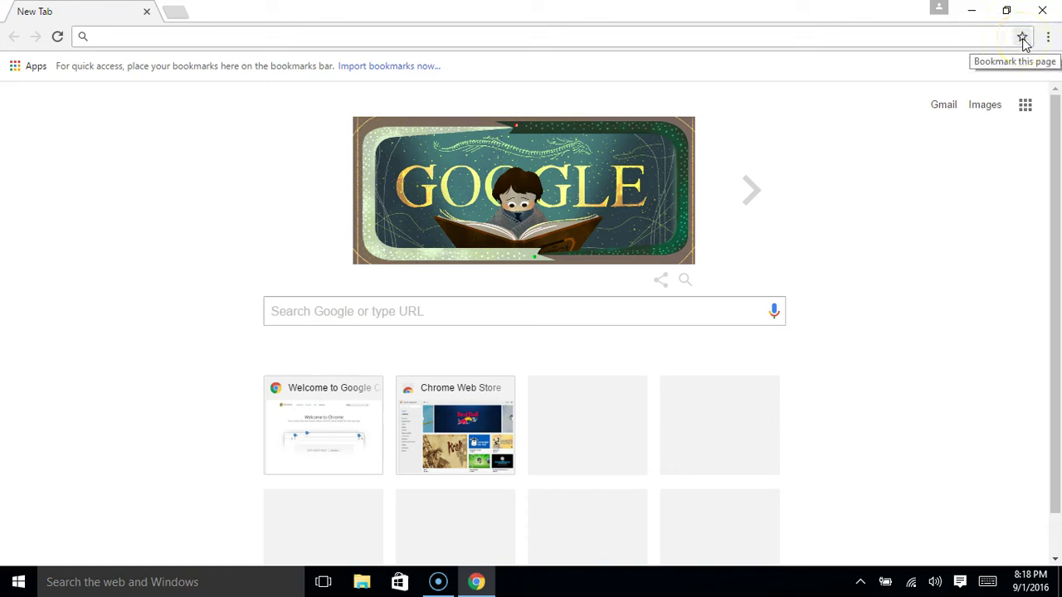
{"action": "left_click", "coordinate": [1023, 38]}
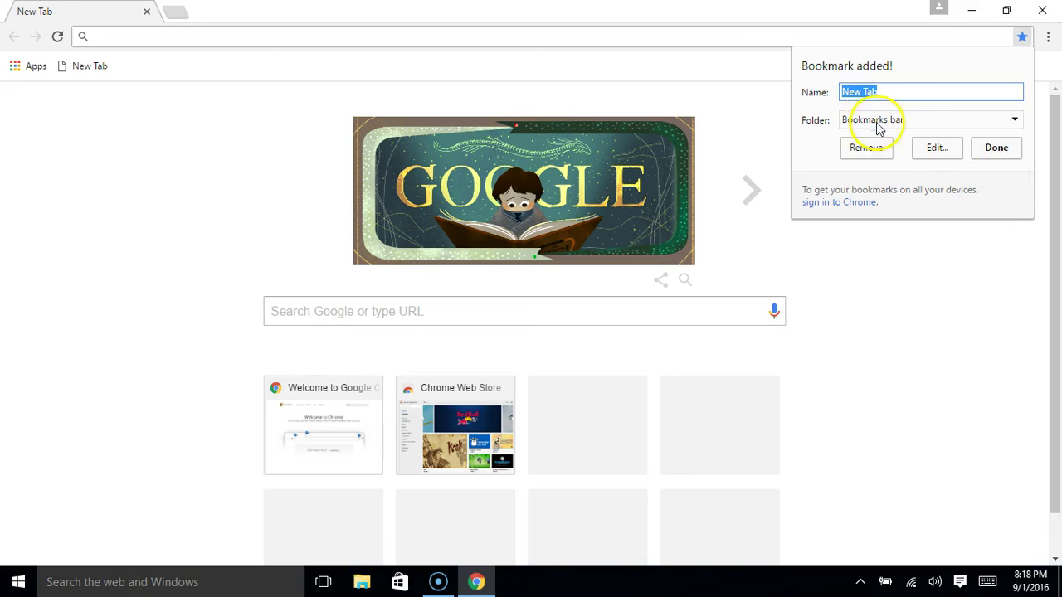
{"action": "left_click", "coordinate": [996, 149]}
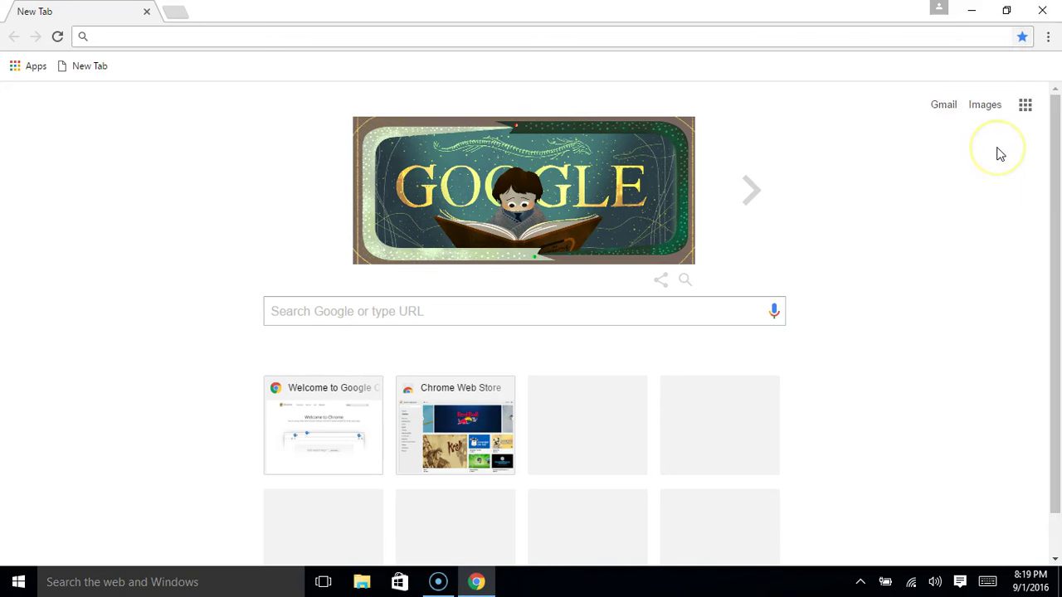
{"action": "left_click", "coordinate": [1022, 37]}
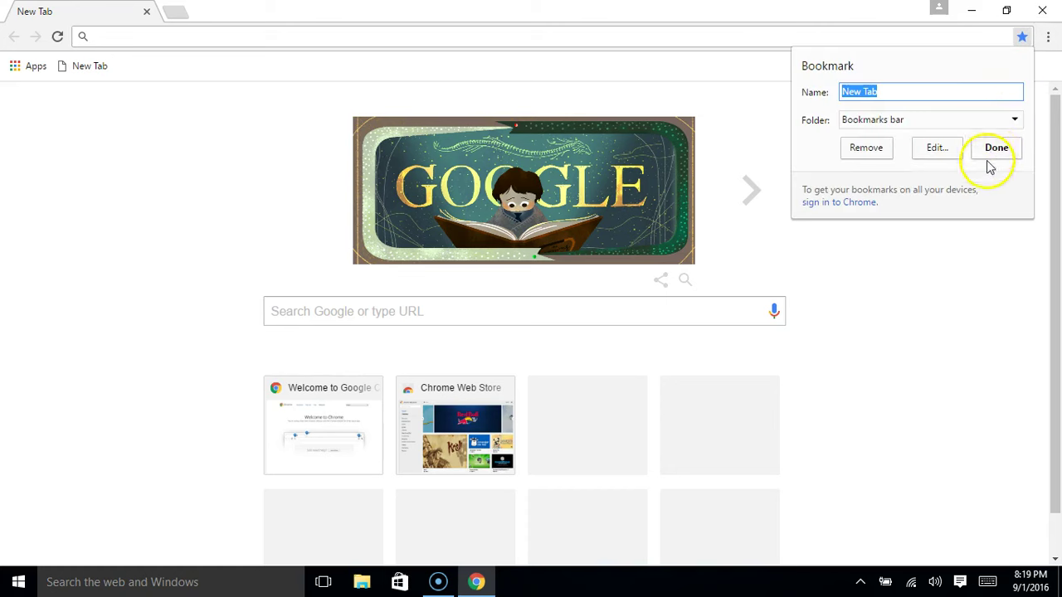
{"action": "left_click", "coordinate": [876, 151]}
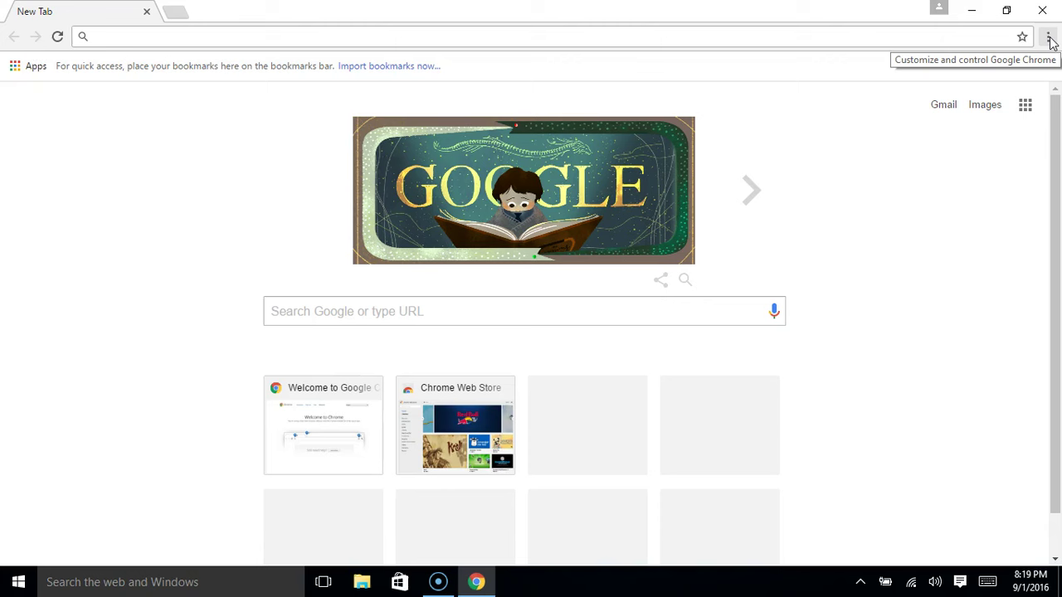
{"action": "left_click", "coordinate": [1049, 38]}
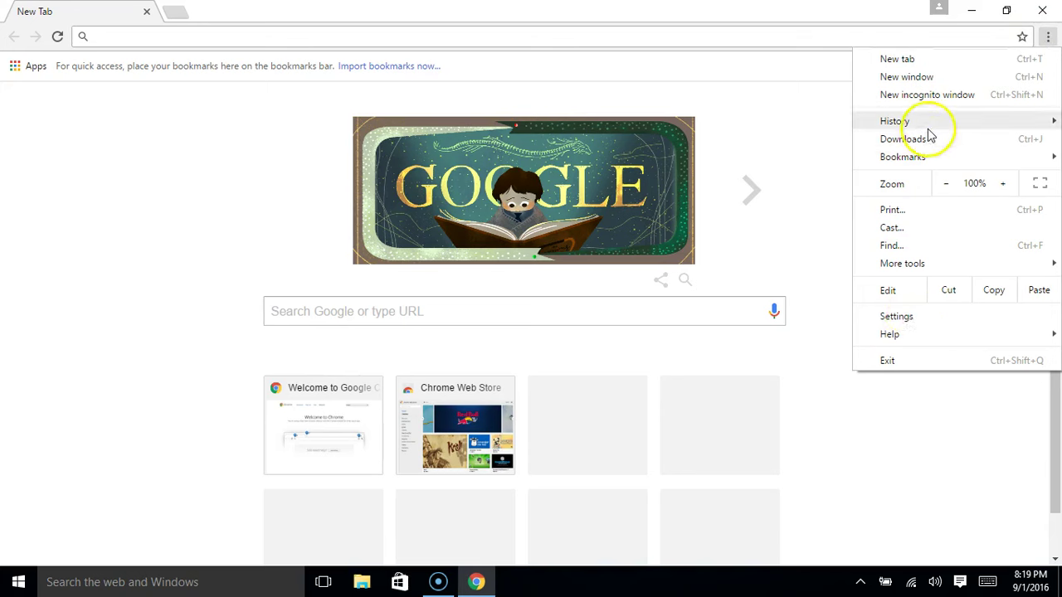
{"action": "mouse_move", "coordinate": [929, 125]}
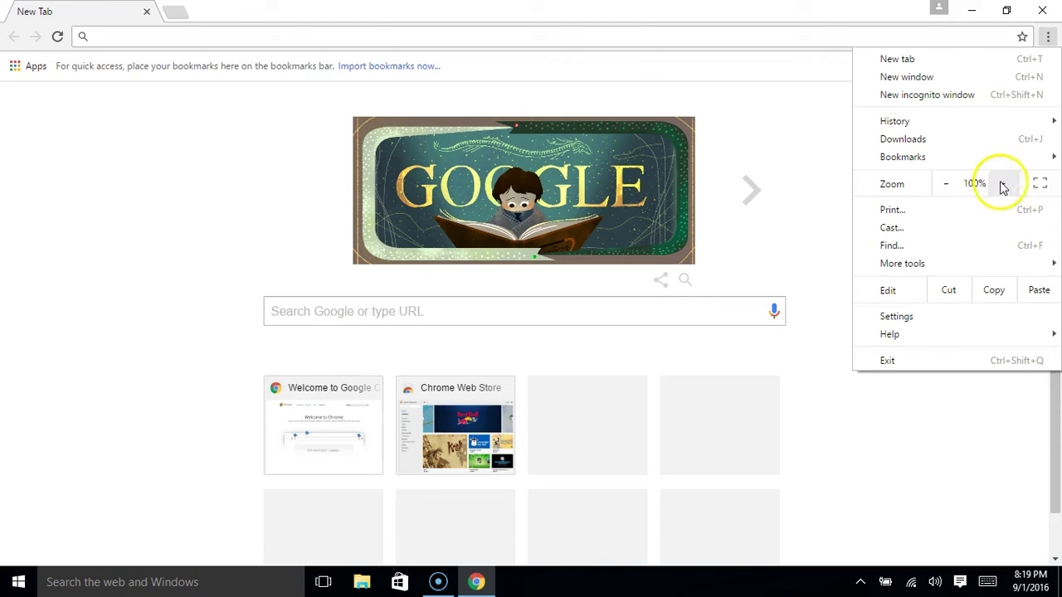
{"action": "left_click", "coordinate": [926, 159]}
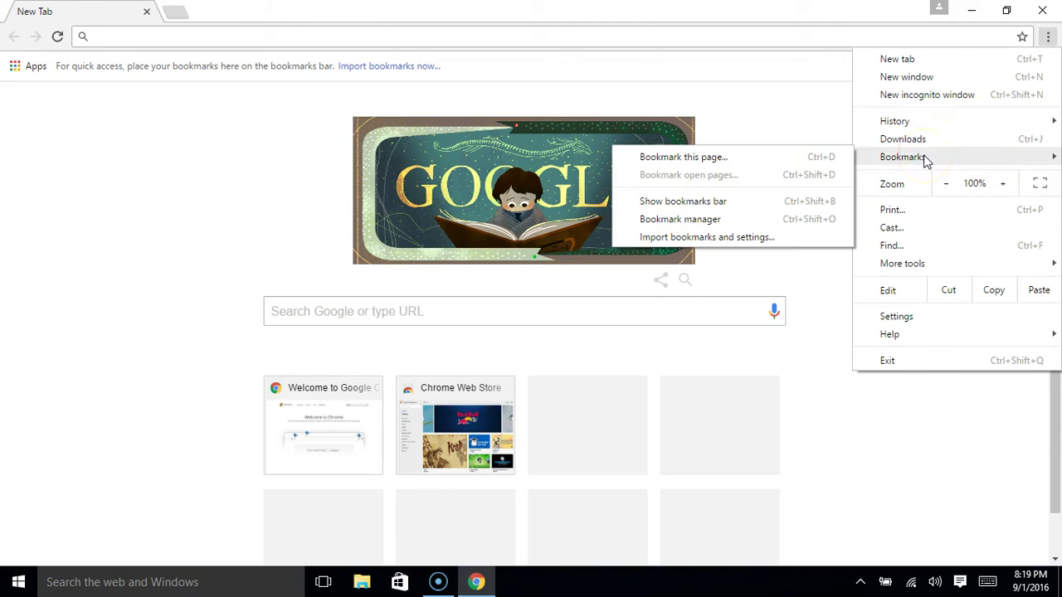
{"action": "left_click_drag", "start_coordinate": [927, 166], "coordinate": [967, 413]}
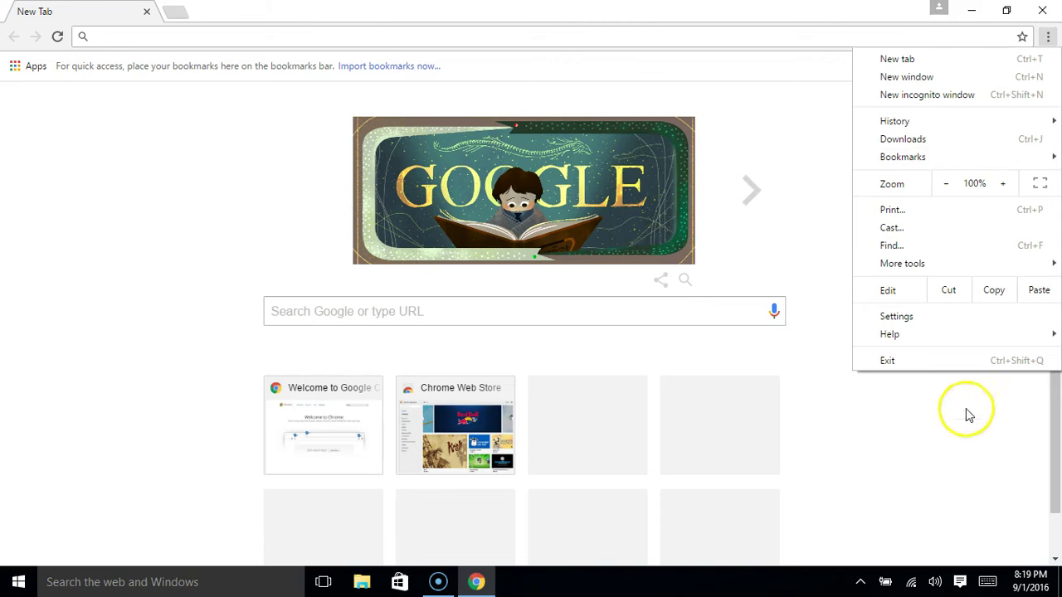
{"action": "left_click", "coordinate": [966, 410]}
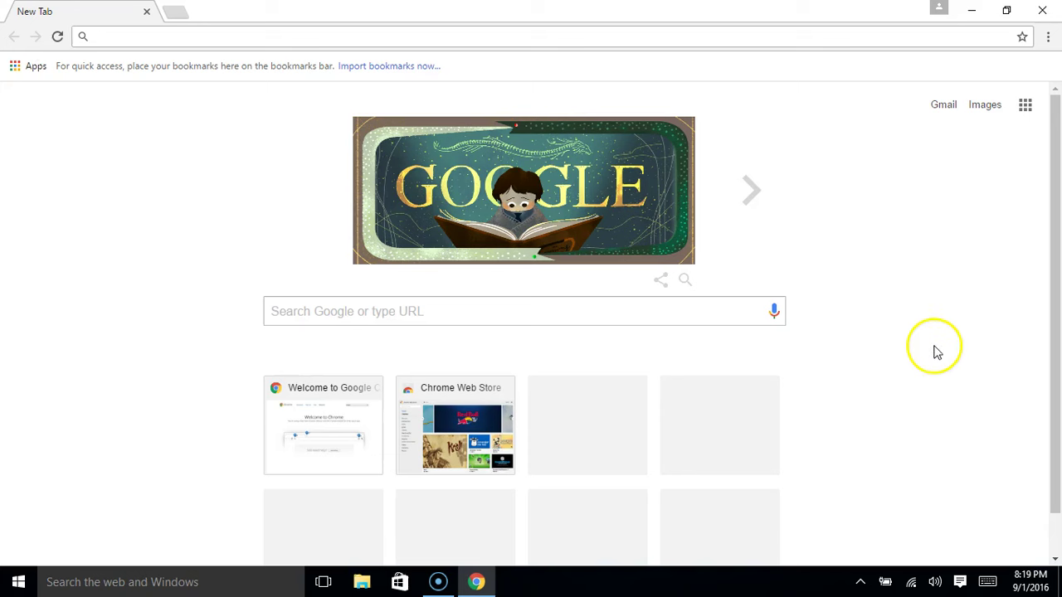
{"action": "left_click", "coordinate": [498, 39]}
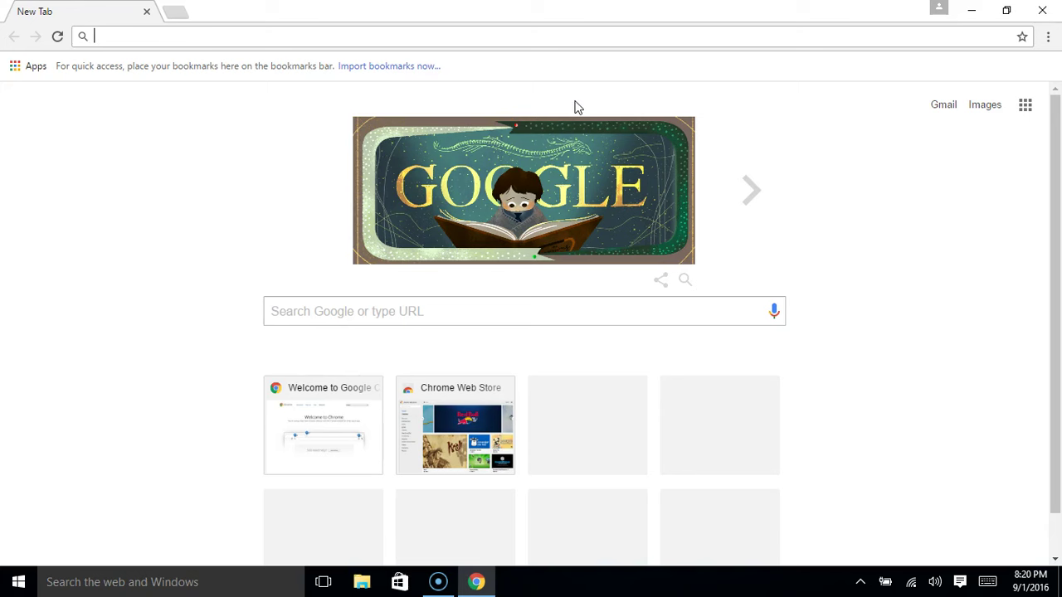
Load crowleyisdtx.org, the Crowley ISD homepage, in the new tab
{"action": "type", "text": "crowley"}
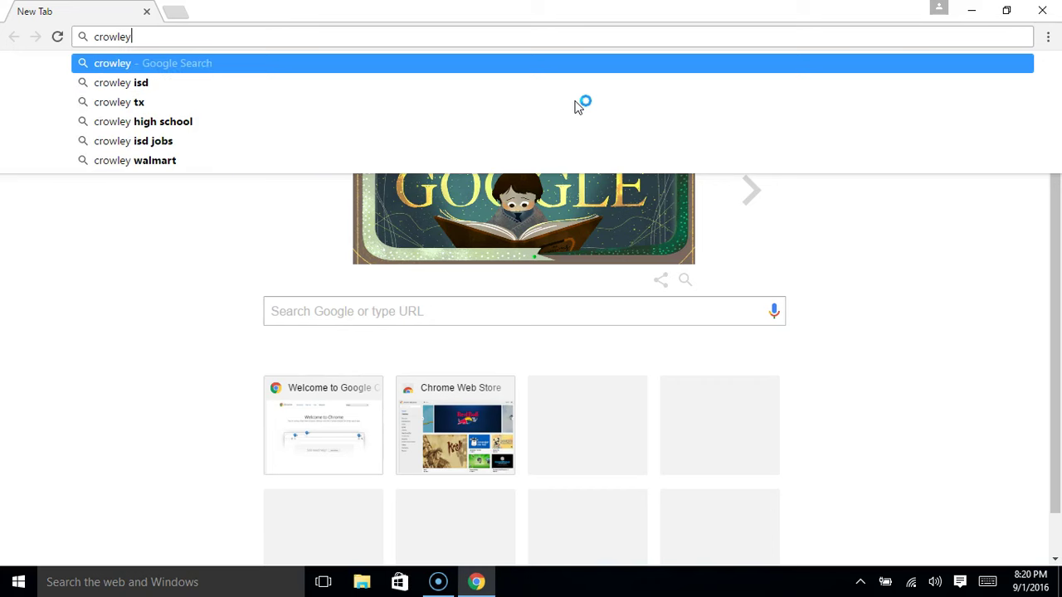
{"action": "type", "text": "isd"}
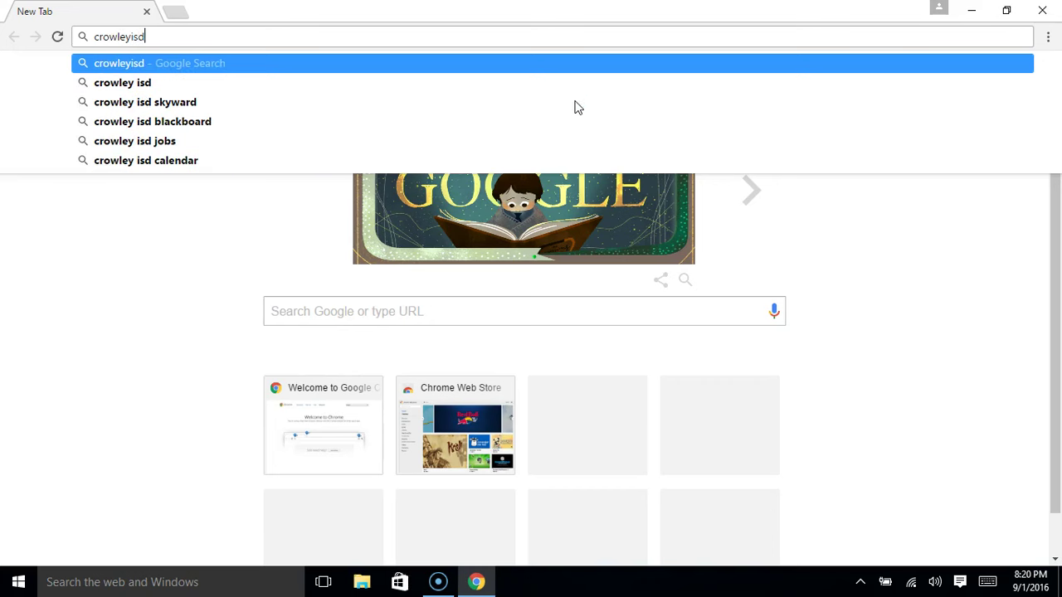
{"action": "type", "text": "tx"}
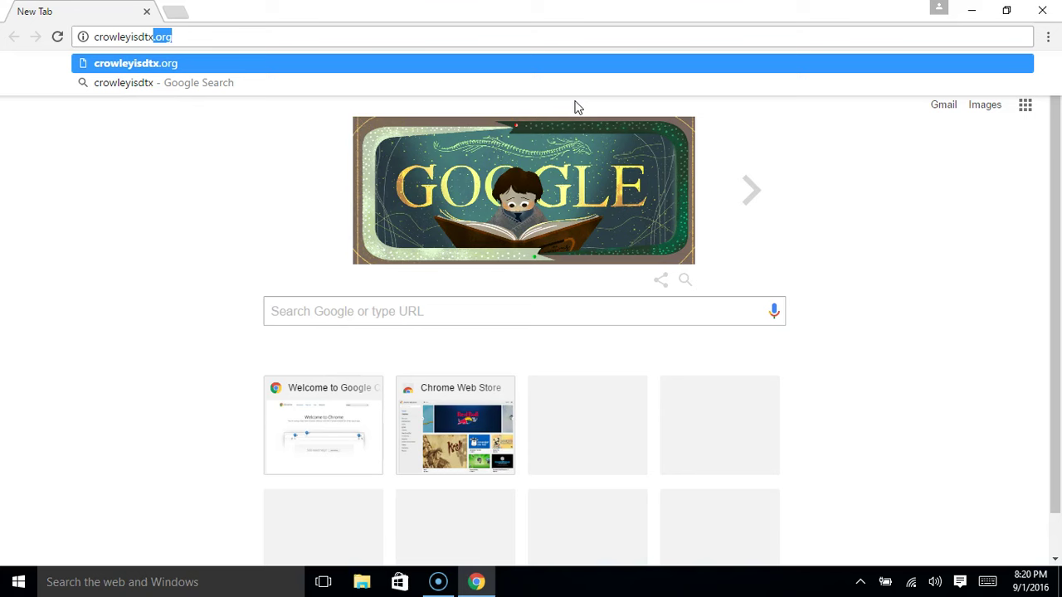
{"action": "type", "text": ".org"}
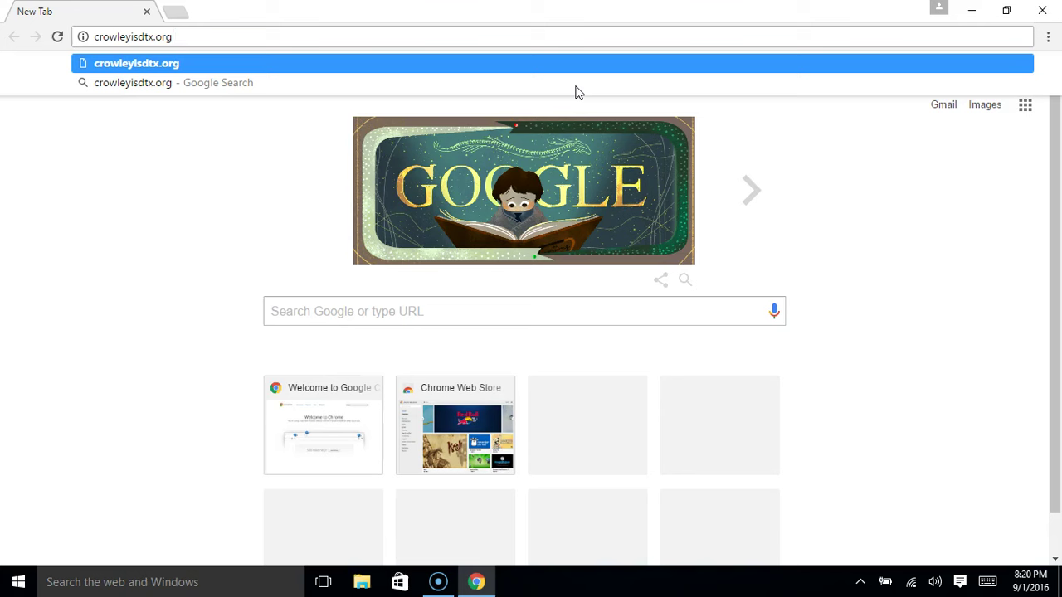
{"action": "key", "text": "Return"}
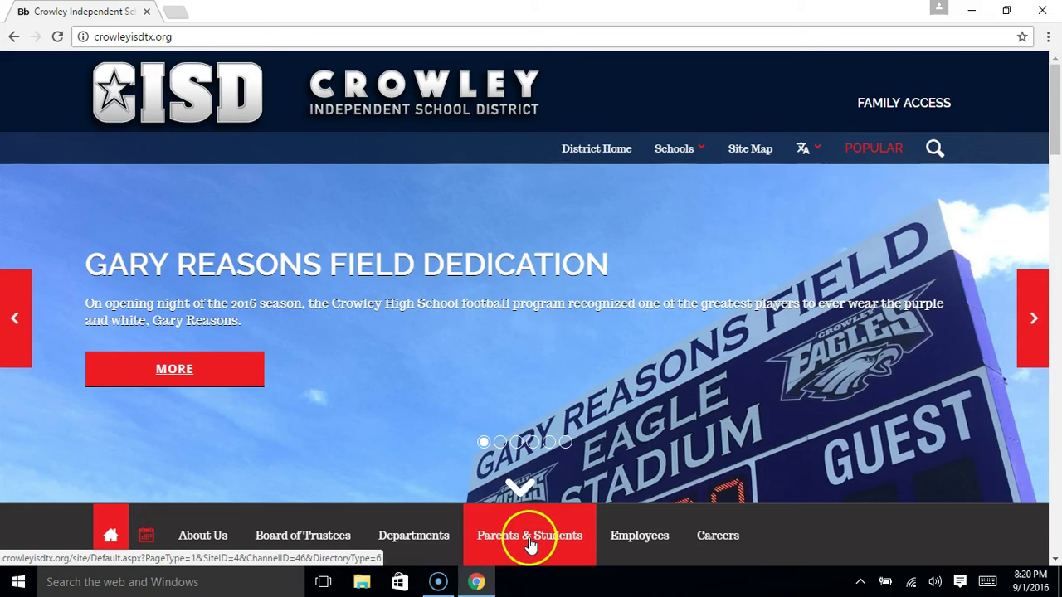
Open the district's Parents & Students Directory from the homepage navigation bar
{"action": "scroll", "coordinate": [668, 389], "scroll_direction": "down", "scroll_amount": 3}
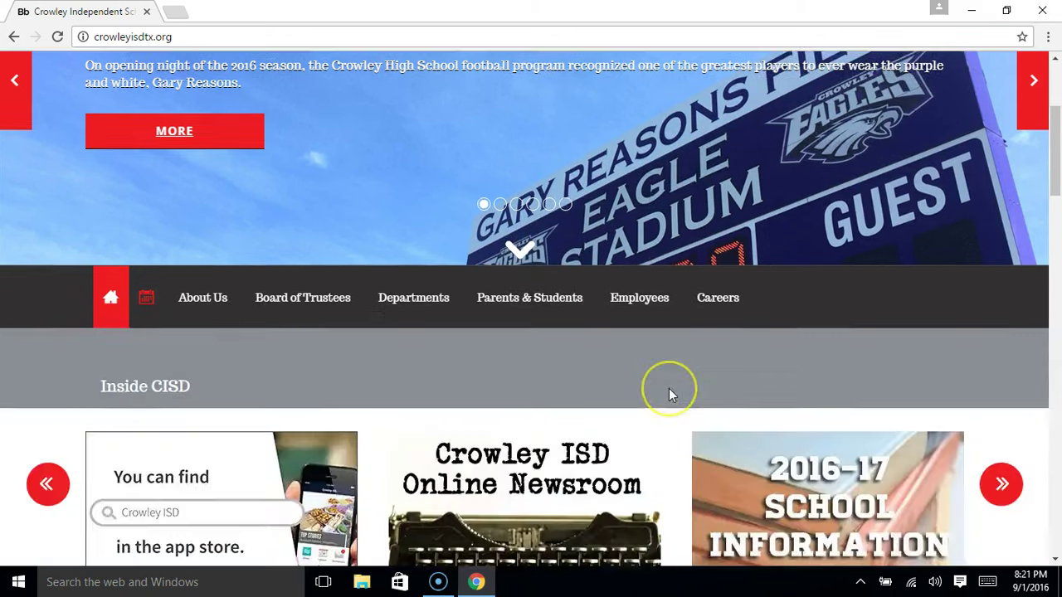
{"action": "scroll", "coordinate": [669, 388], "scroll_direction": "down", "scroll_amount": 6}
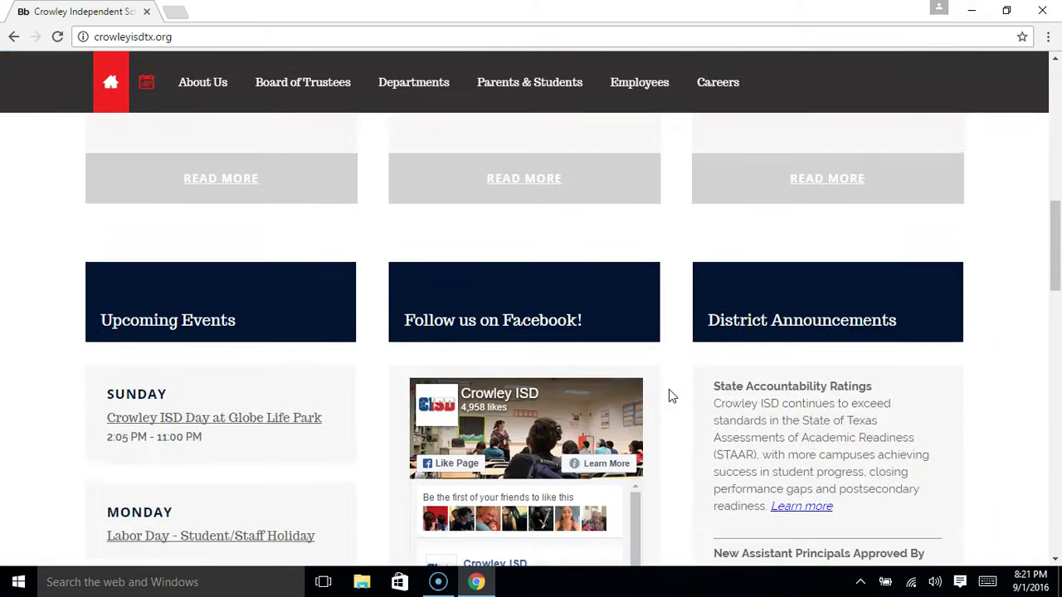
{"action": "scroll", "coordinate": [668, 389], "scroll_direction": "up", "scroll_amount": 10}
{"action": "left_click", "coordinate": [535, 535]}
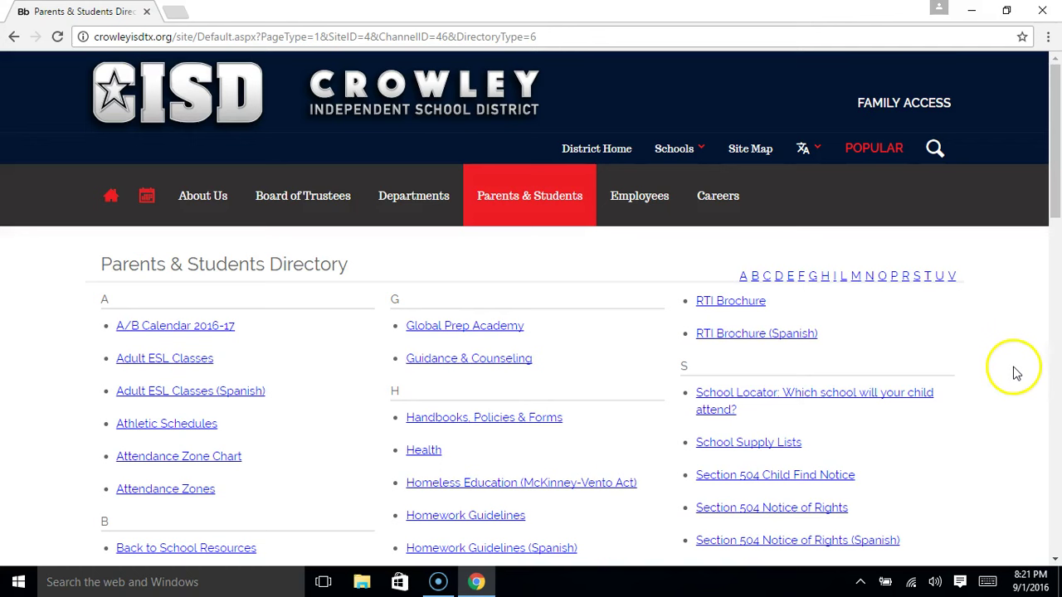
{"action": "scroll", "coordinate": [1014, 373], "scroll_direction": "down", "scroll_amount": 1}
{"action": "scroll", "coordinate": [1001, 365], "scroll_direction": "down", "scroll_amount": 1}
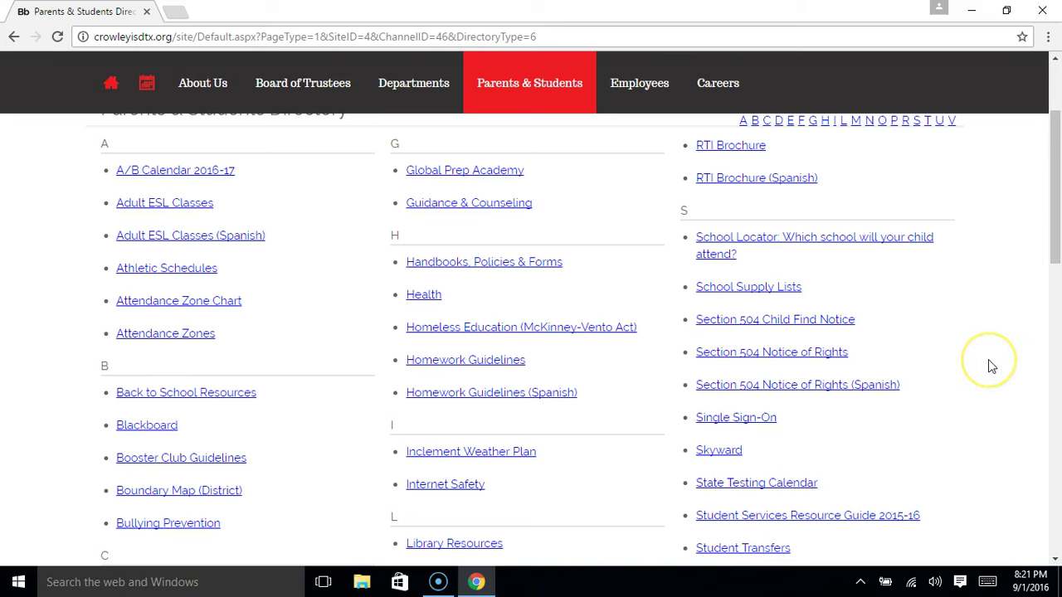
{"action": "scroll", "coordinate": [988, 366], "scroll_direction": "down", "scroll_amount": 1}
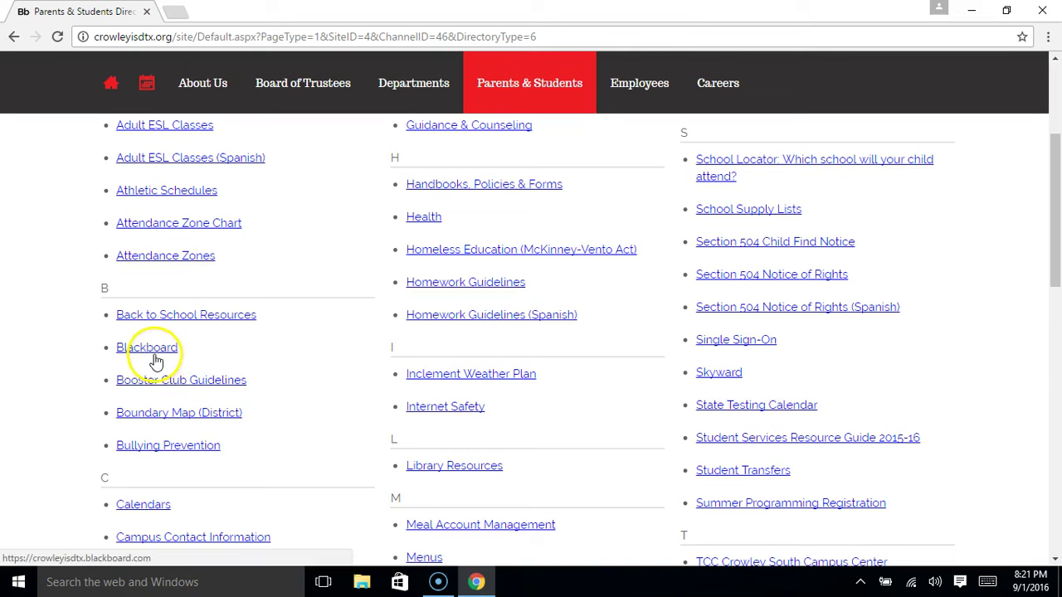
{"action": "scroll", "coordinate": [433, 324], "scroll_direction": "up", "scroll_amount": 3}
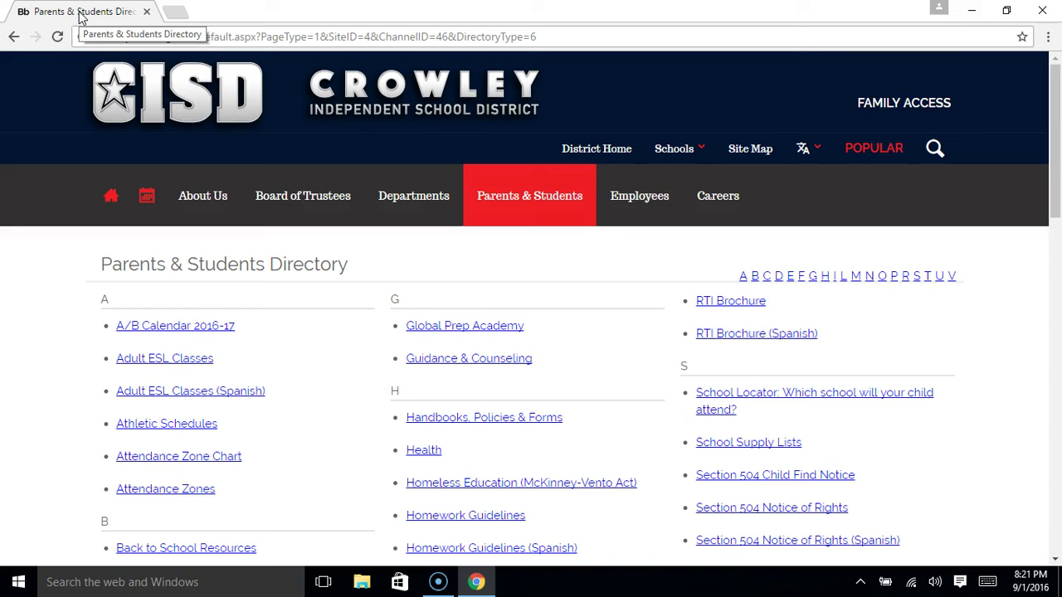
Duplicate the directory tab and load the Crowley ISD Blackboard page in the copy
{"action": "right_click", "coordinate": [82, 18]}
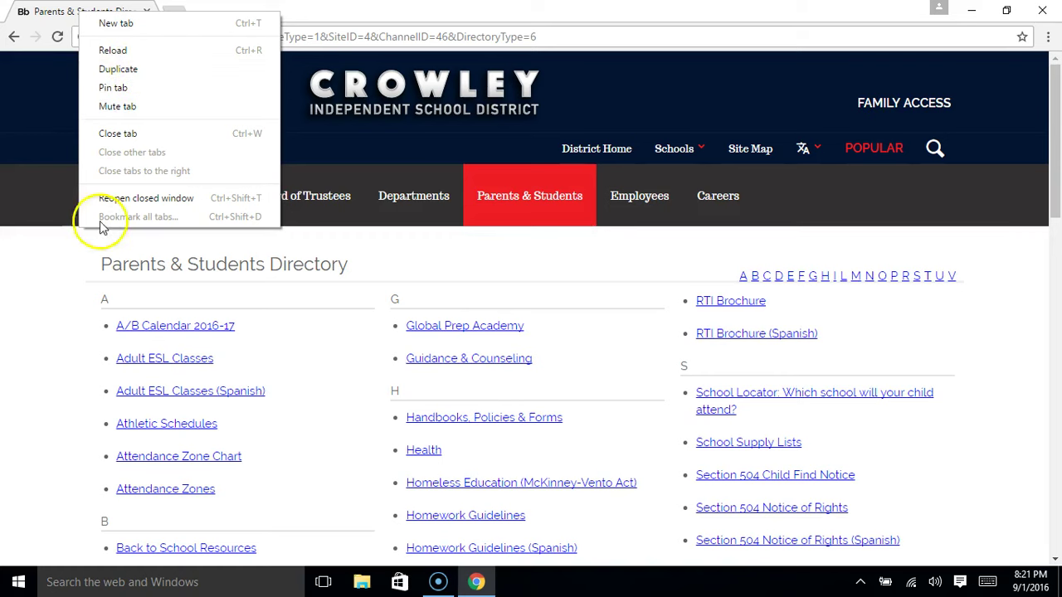
{"action": "left_click", "coordinate": [55, 313]}
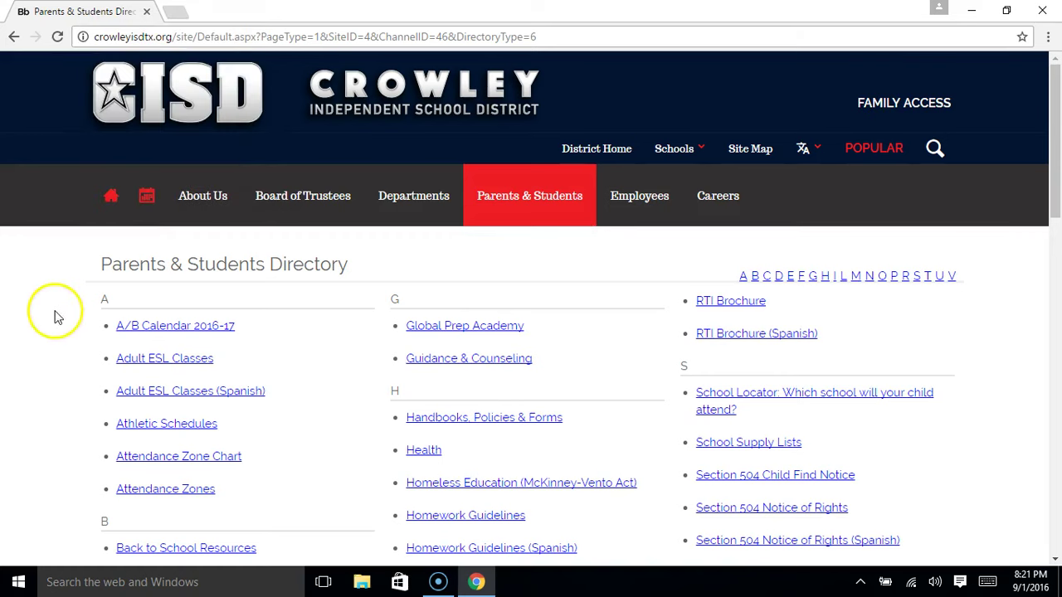
{"action": "right_click", "coordinate": [83, 17]}
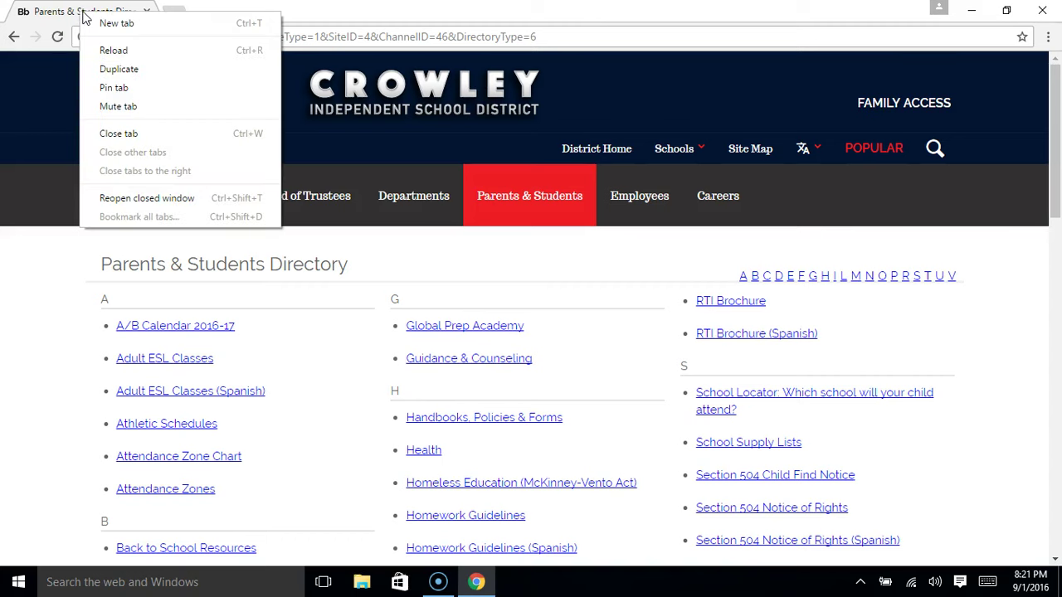
{"action": "left_click", "coordinate": [122, 70]}
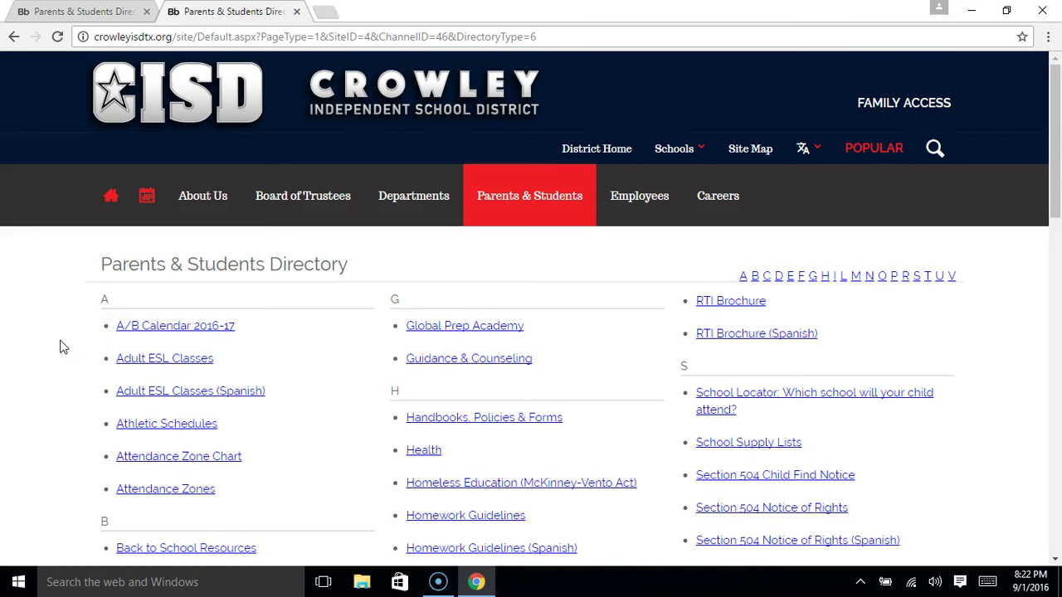
{"action": "scroll", "coordinate": [59, 347], "scroll_direction": "down", "scroll_amount": 3}
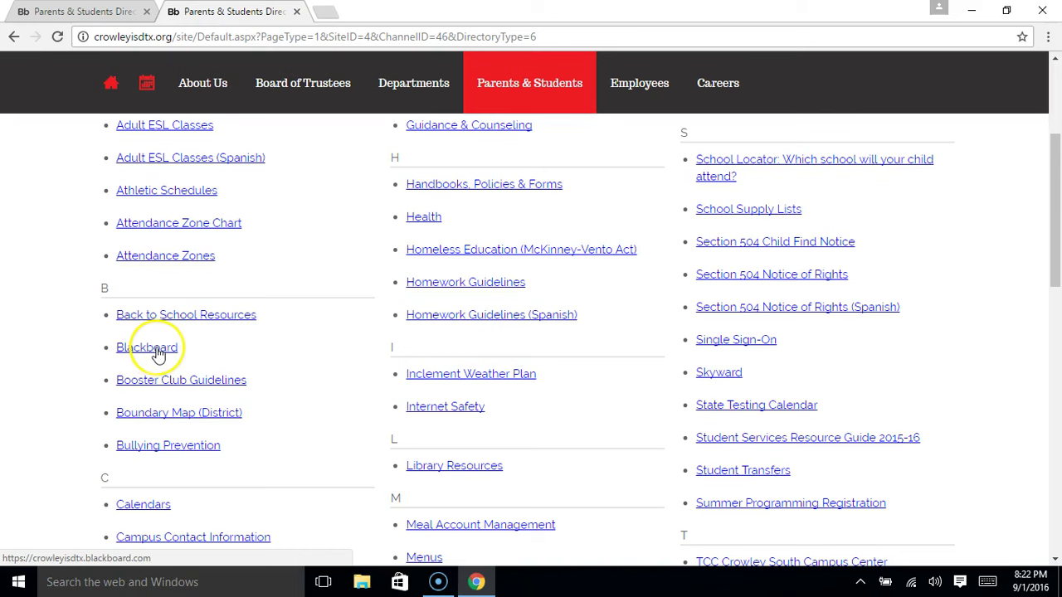
{"action": "left_click", "coordinate": [157, 351]}
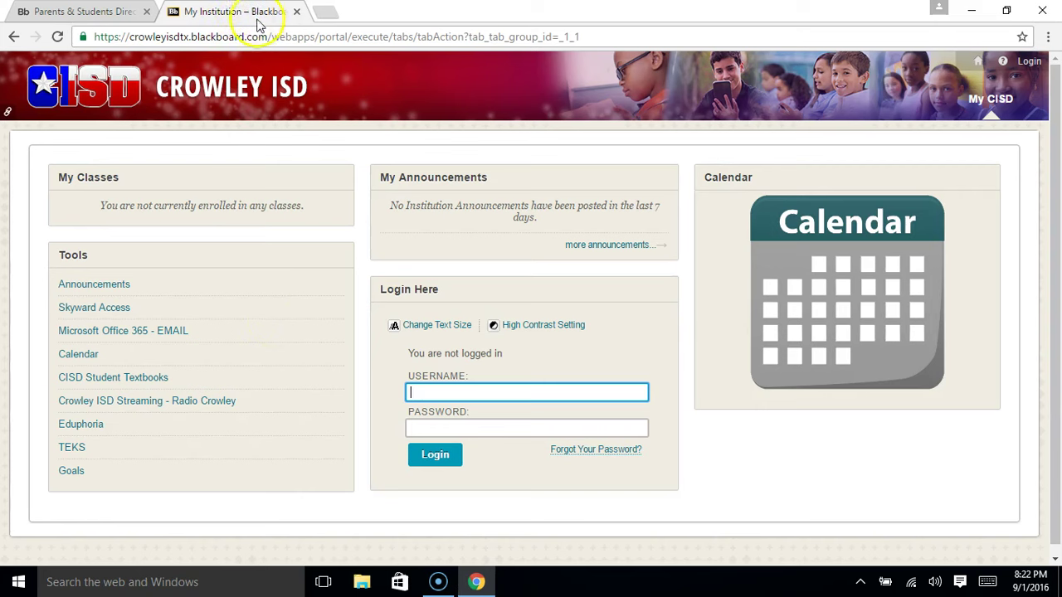
Make another duplicate of the first Parents & Students Directory tab
{"action": "left_click", "coordinate": [85, 14]}
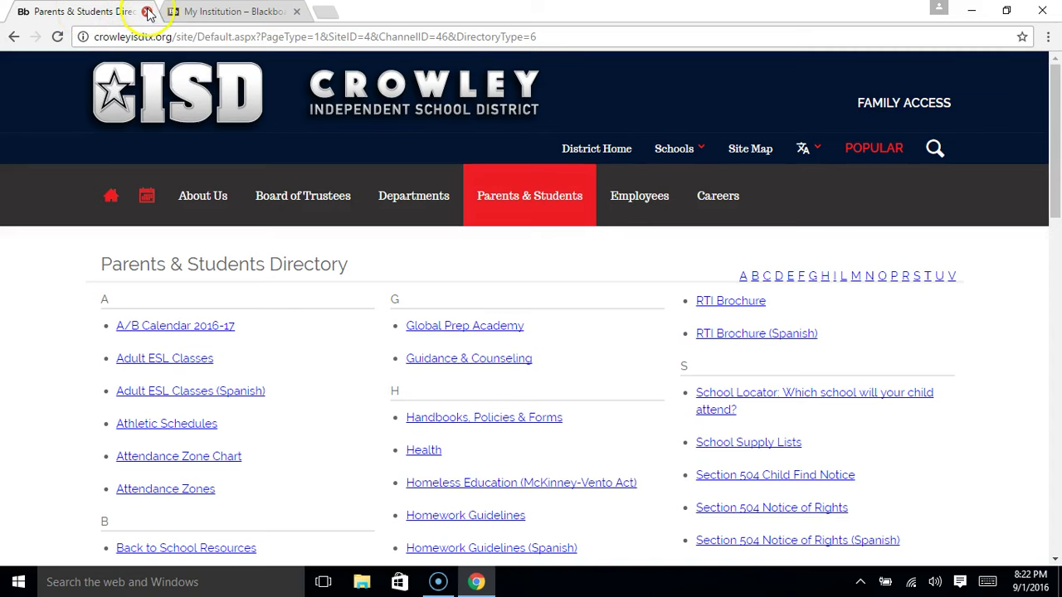
{"action": "right_click", "coordinate": [86, 13]}
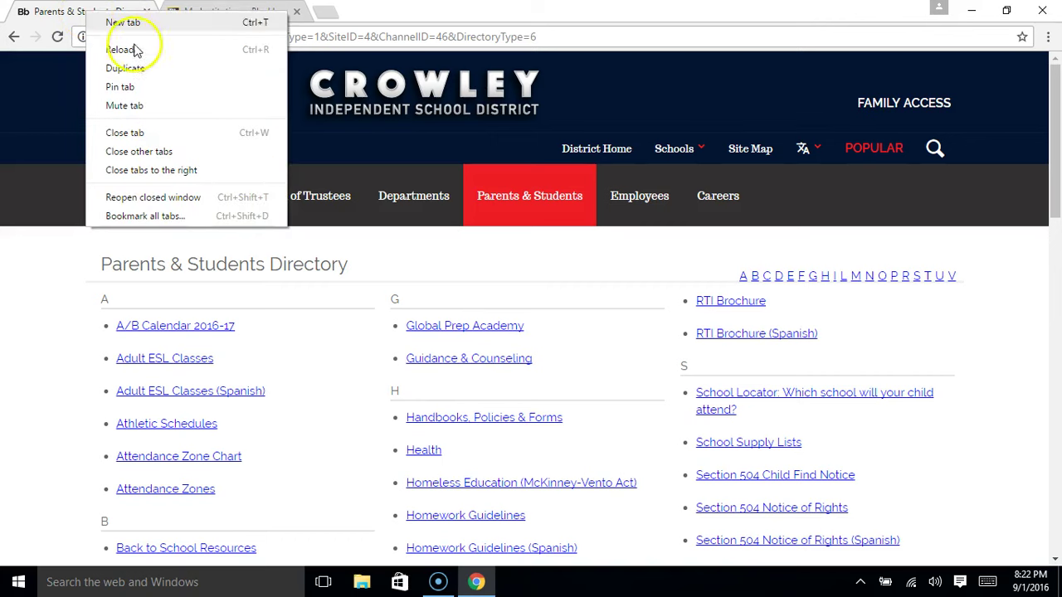
{"action": "left_click", "coordinate": [124, 69]}
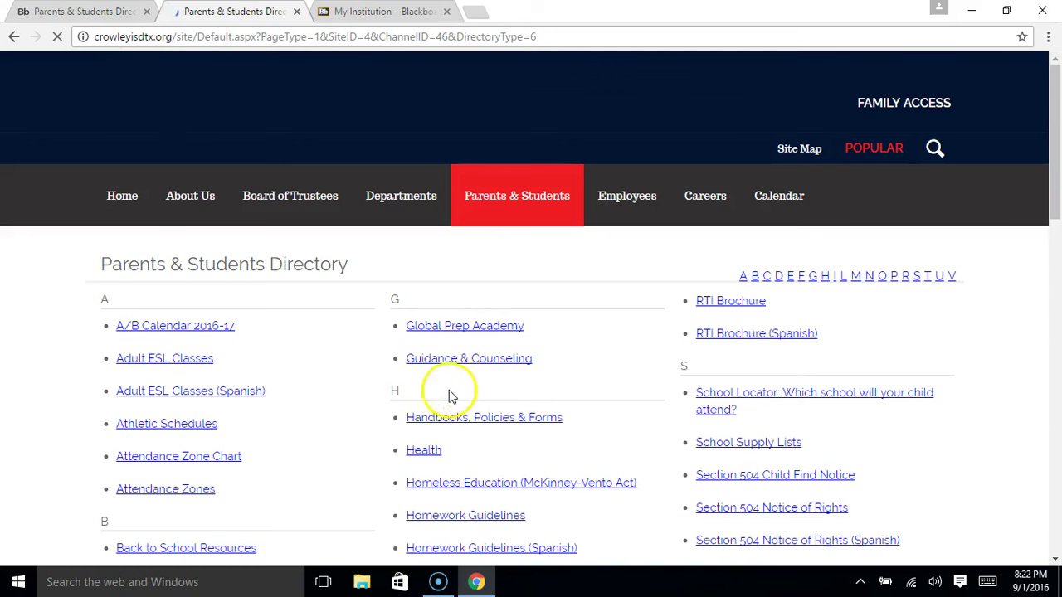
Open the Skyward Family & Student Database login from the directory in the duplicated tab
{"action": "scroll", "coordinate": [940, 415], "scroll_direction": "down", "scroll_amount": 3}
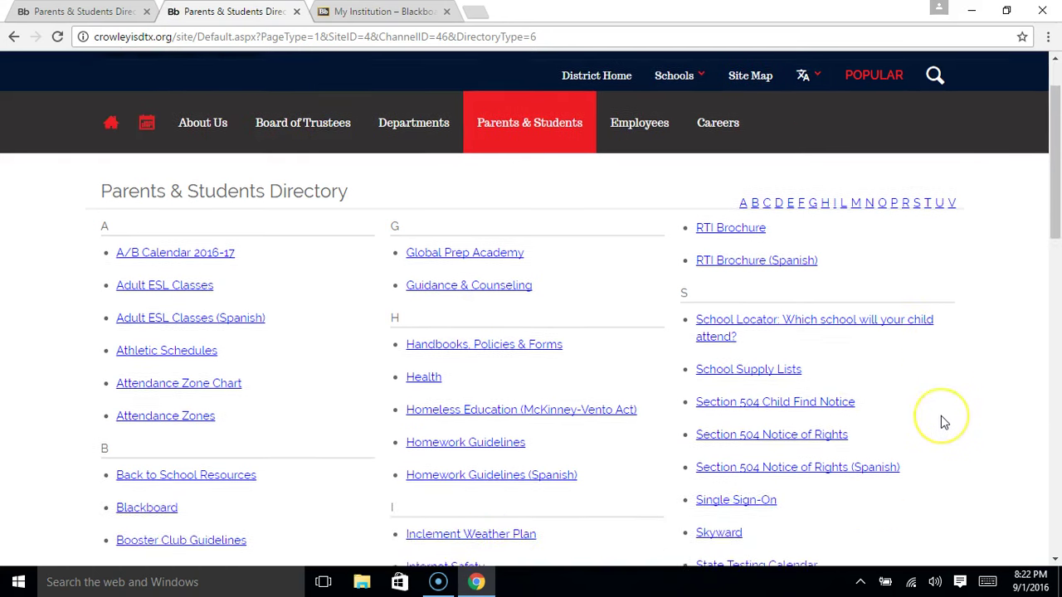
{"action": "scroll", "coordinate": [940, 415], "scroll_direction": "down", "scroll_amount": 3}
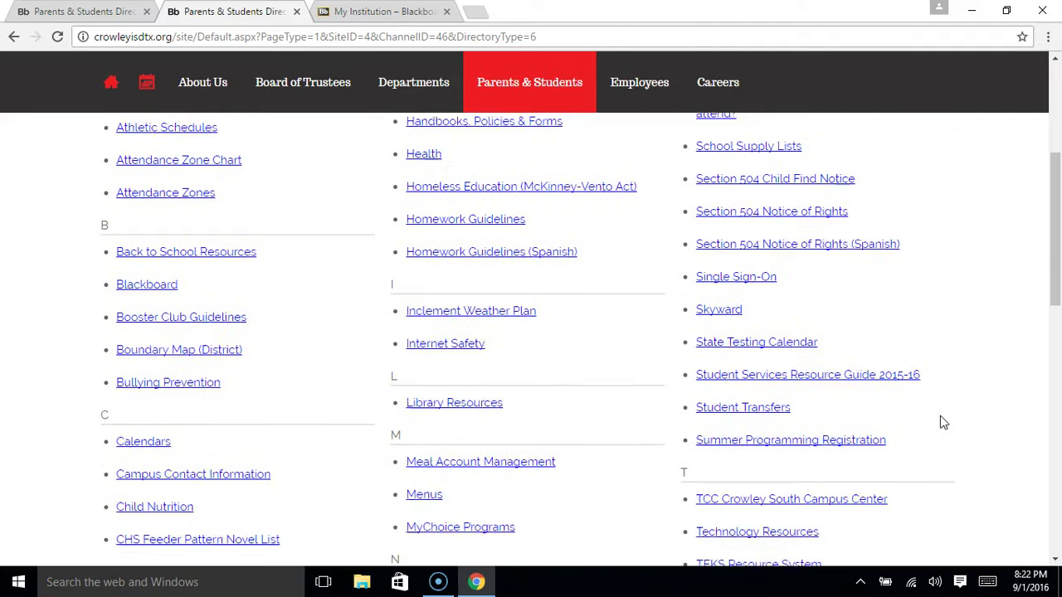
{"action": "left_click", "coordinate": [722, 296]}
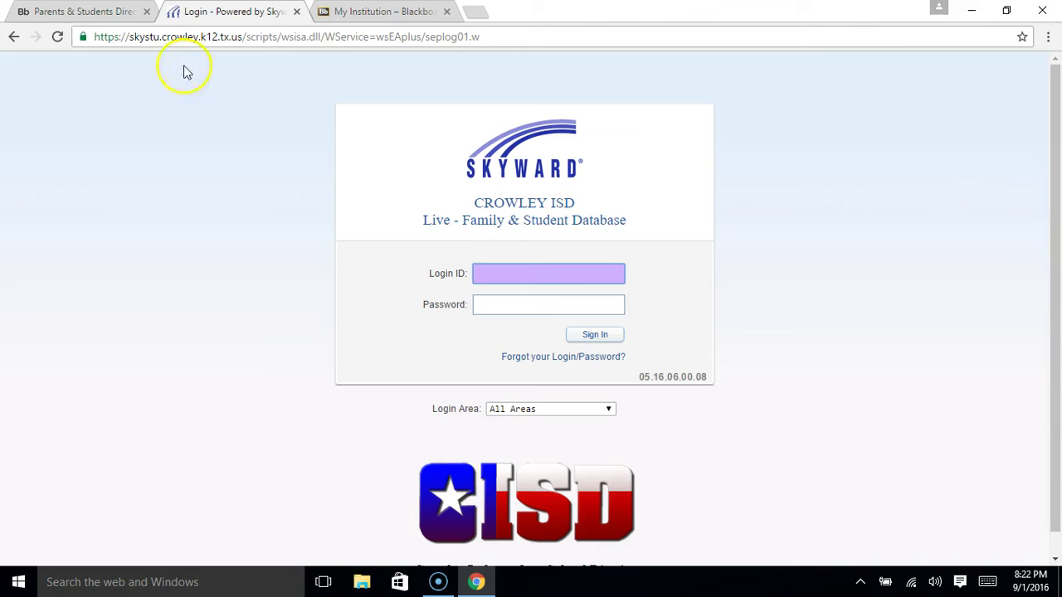
{"action": "left_click", "coordinate": [81, 13]}
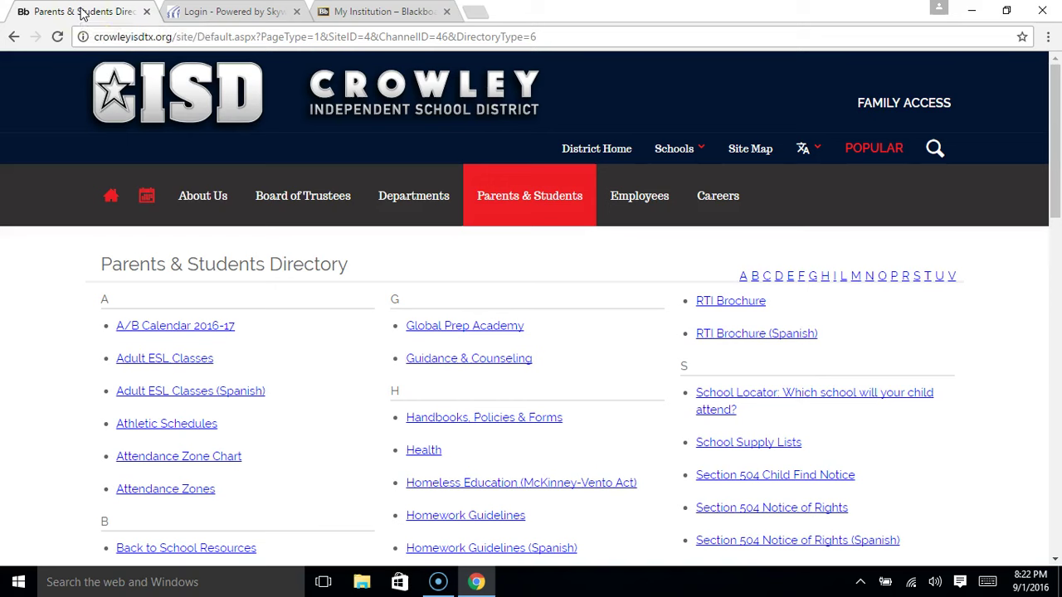
{"action": "scroll", "coordinate": [966, 371], "scroll_direction": "down", "scroll_amount": 2}
{"action": "scroll", "coordinate": [967, 371], "scroll_direction": "down", "scroll_amount": 2}
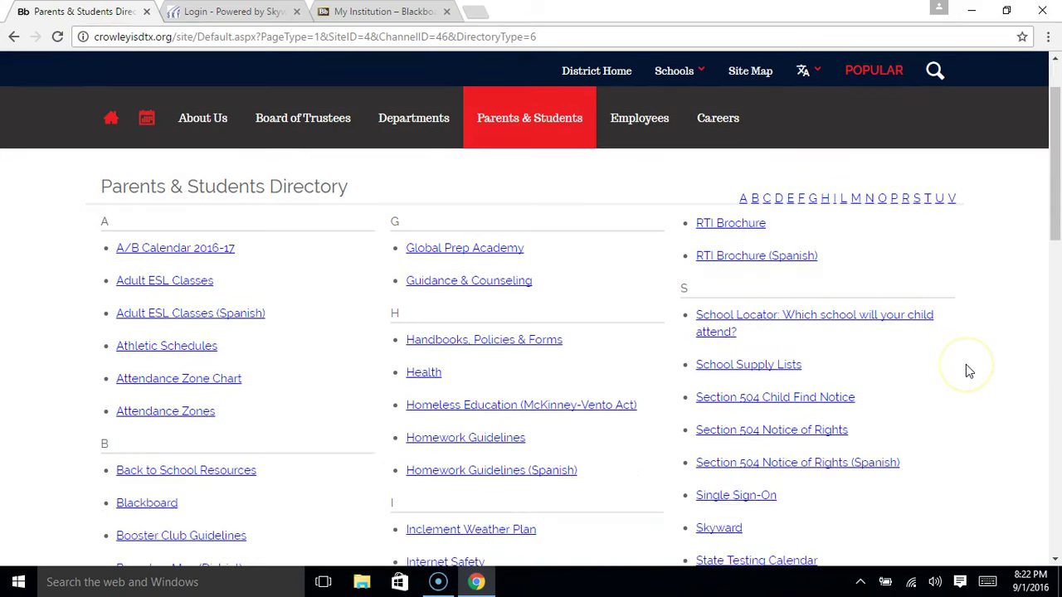
{"action": "scroll", "coordinate": [970, 368], "scroll_direction": "down", "scroll_amount": 1}
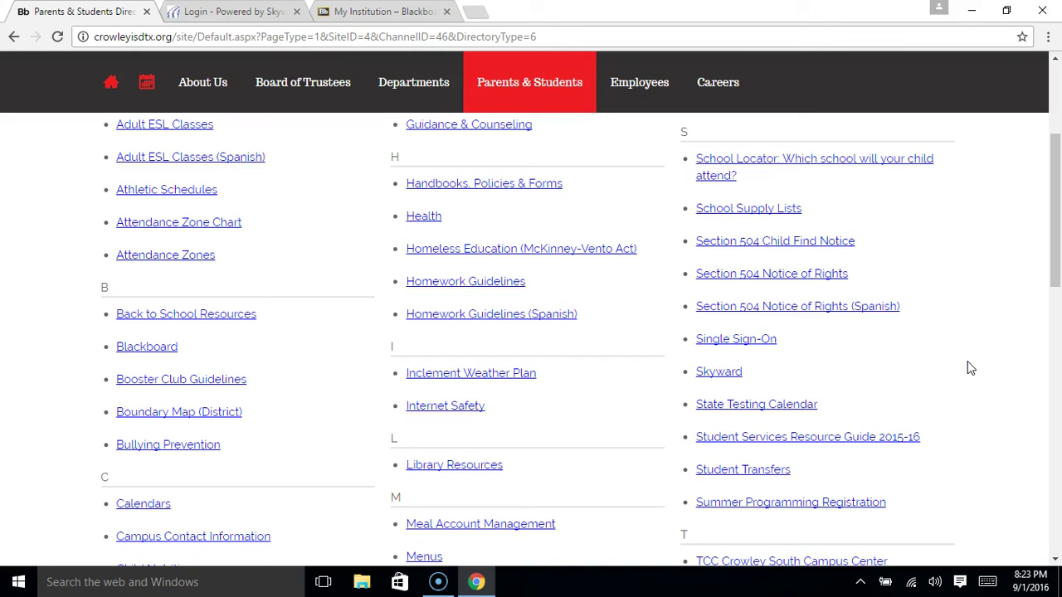
{"action": "scroll", "coordinate": [971, 368], "scroll_direction": "down", "scroll_amount": 2}
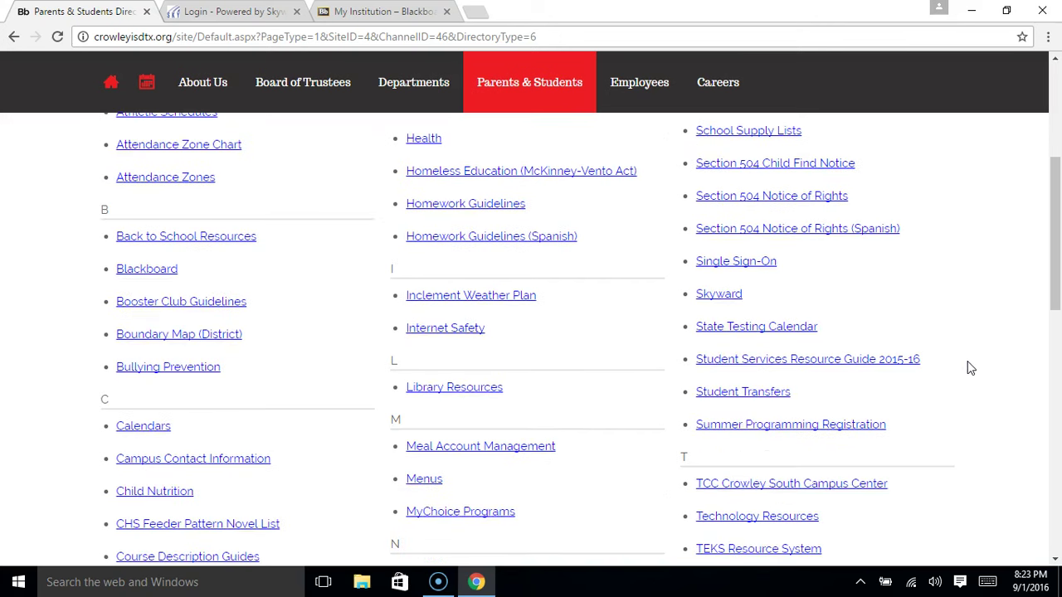
{"action": "scroll", "coordinate": [970, 368], "scroll_direction": "down", "scroll_amount": 2}
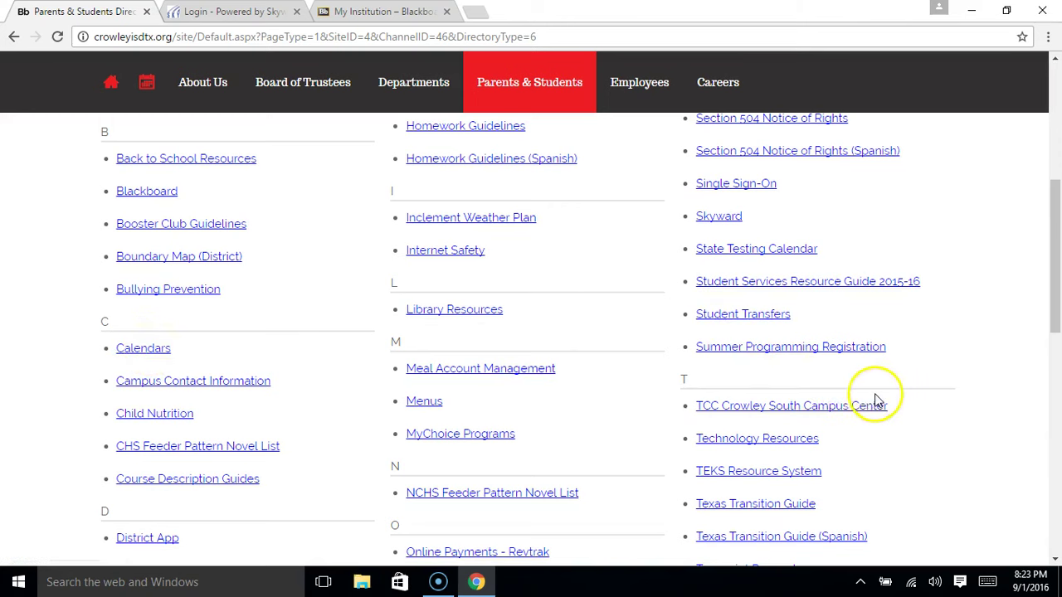
{"action": "scroll", "coordinate": [875, 401], "scroll_direction": "down", "scroll_amount": 2}
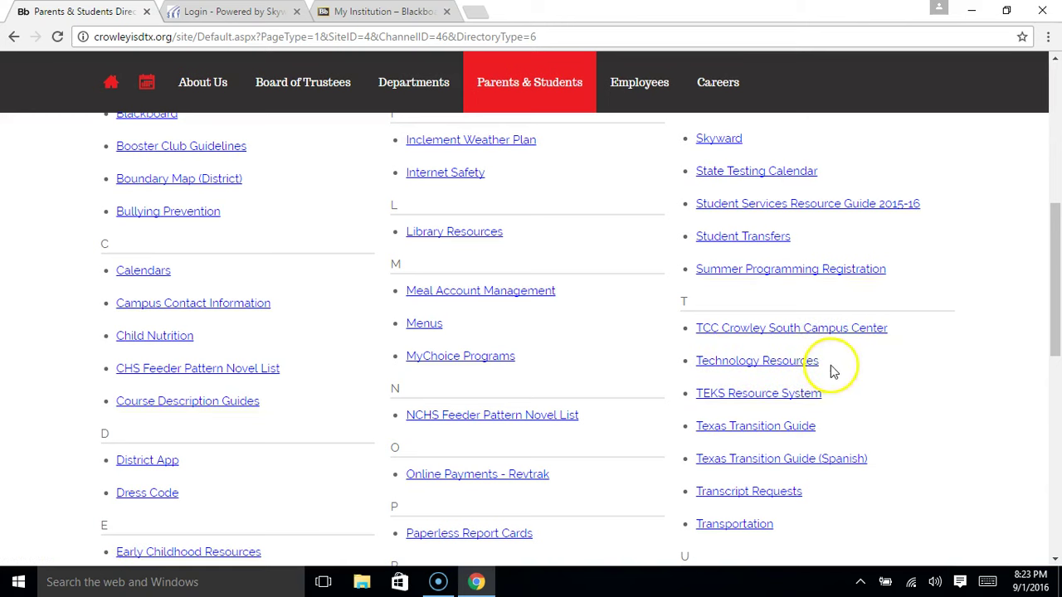
{"action": "scroll", "coordinate": [920, 365], "scroll_direction": "down", "scroll_amount": 4}
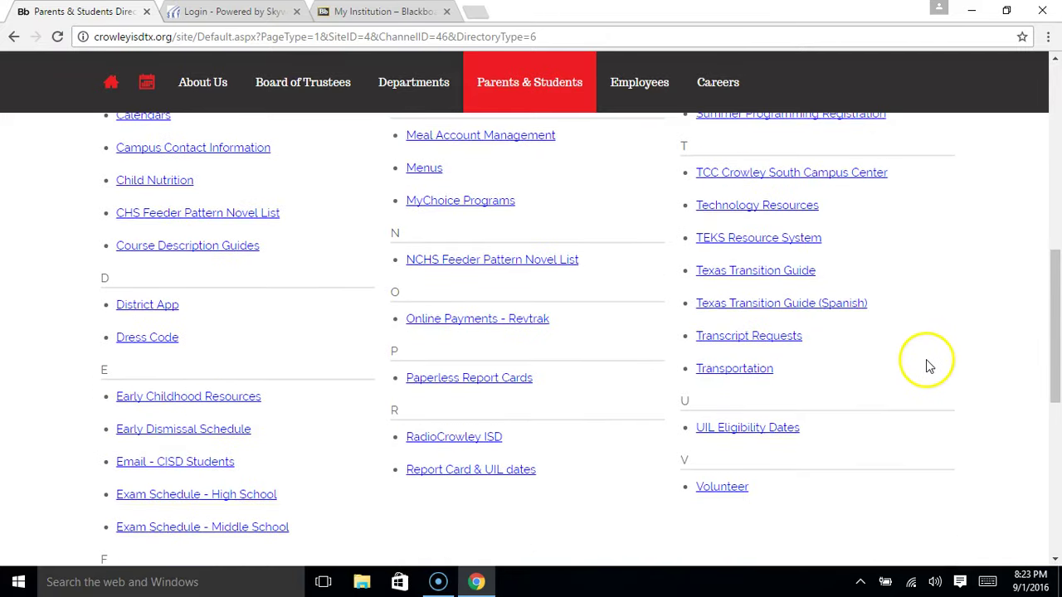
{"action": "scroll", "coordinate": [927, 362], "scroll_direction": "down", "scroll_amount": 4}
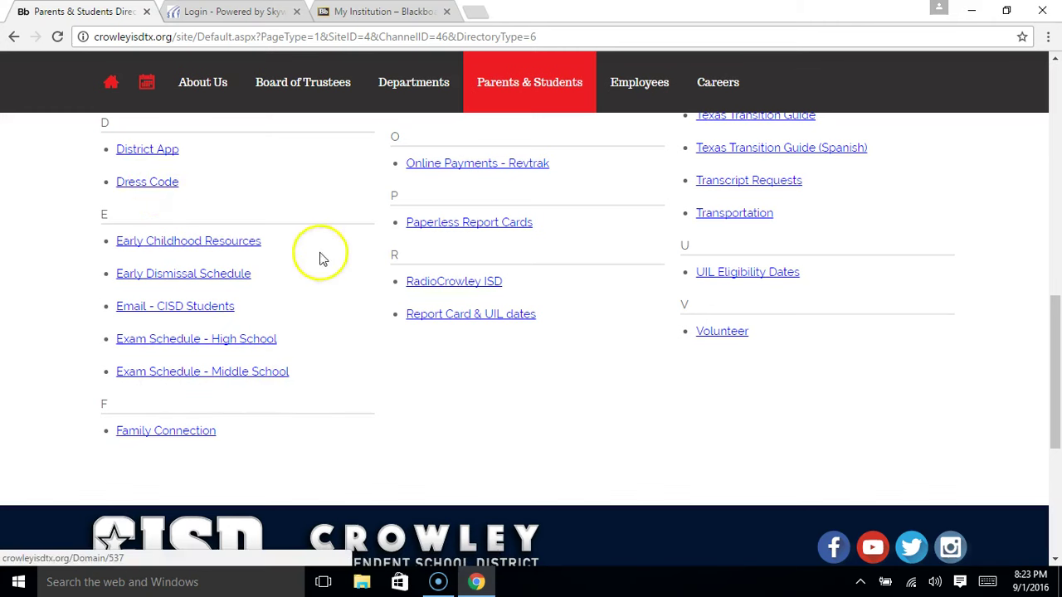
{"action": "scroll", "coordinate": [967, 367], "scroll_direction": "up", "scroll_amount": 1}
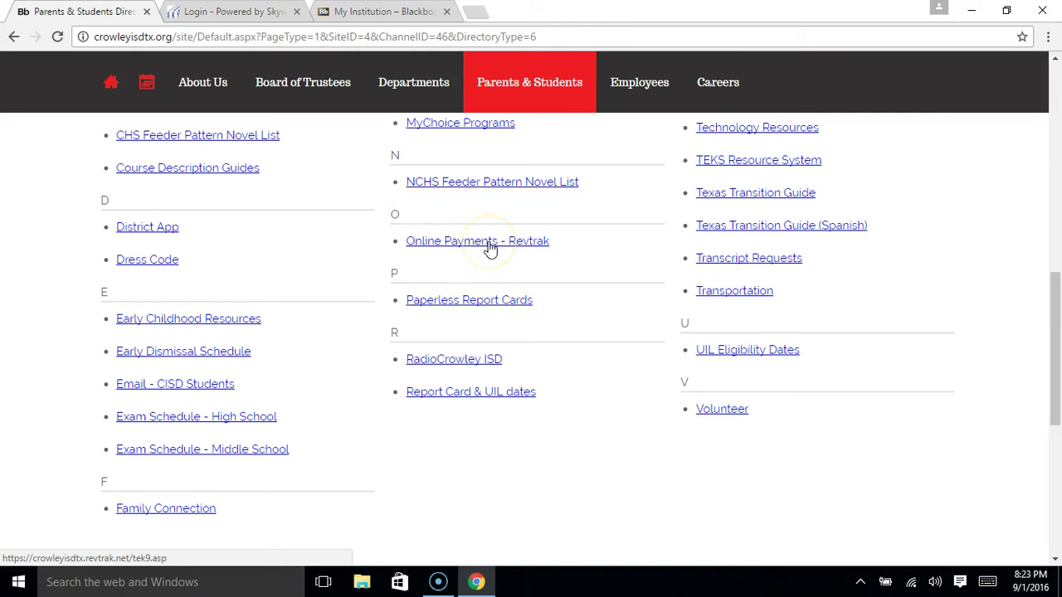
{"action": "scroll", "coordinate": [1028, 355], "scroll_direction": "up", "scroll_amount": 2}
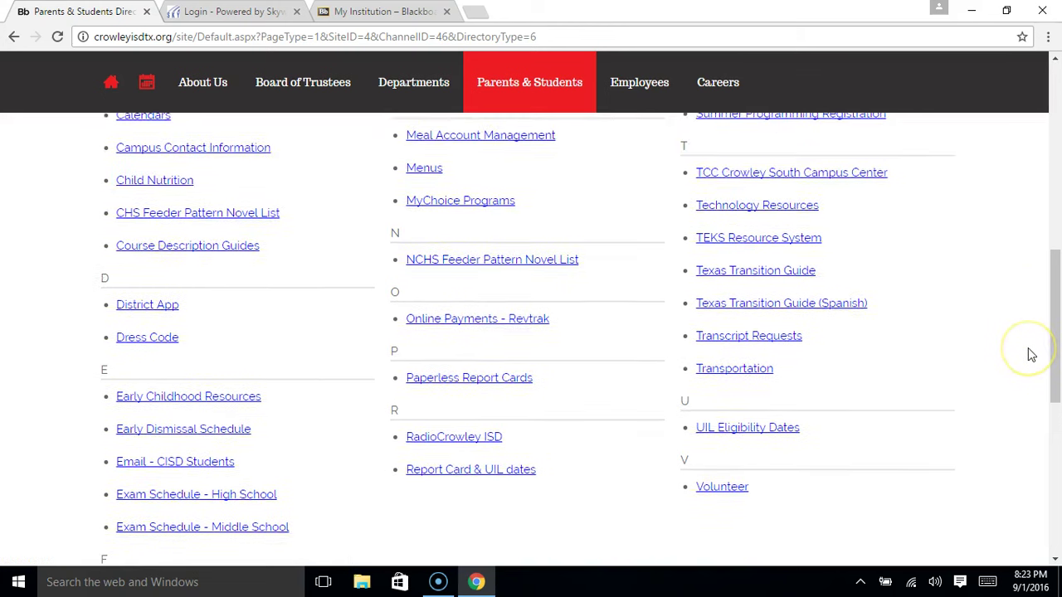
{"action": "scroll", "coordinate": [1031, 354], "scroll_direction": "up", "scroll_amount": 3}
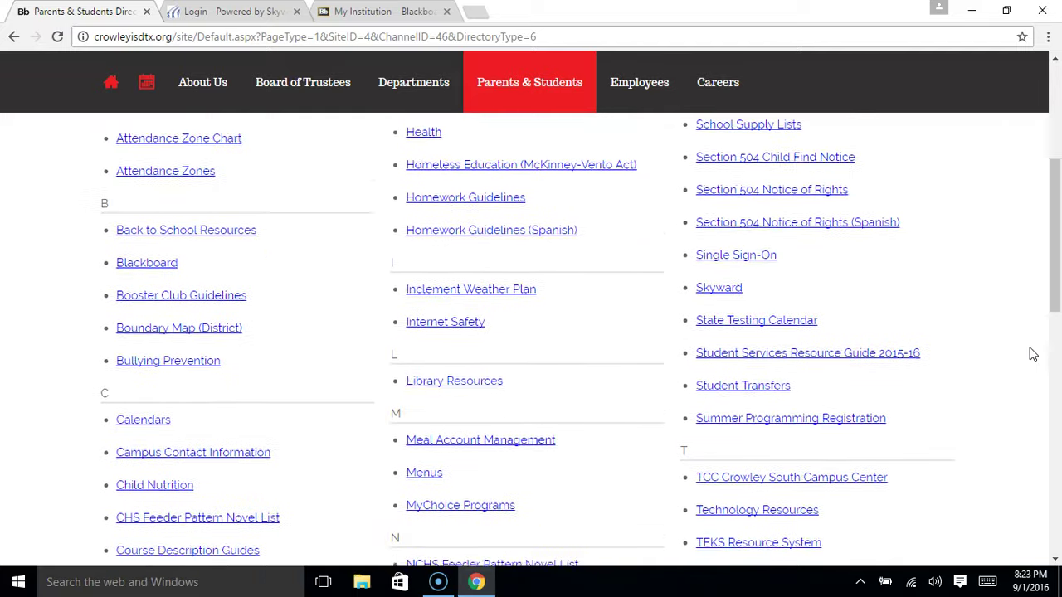
{"action": "scroll", "coordinate": [1031, 354], "scroll_direction": "up", "scroll_amount": 4}
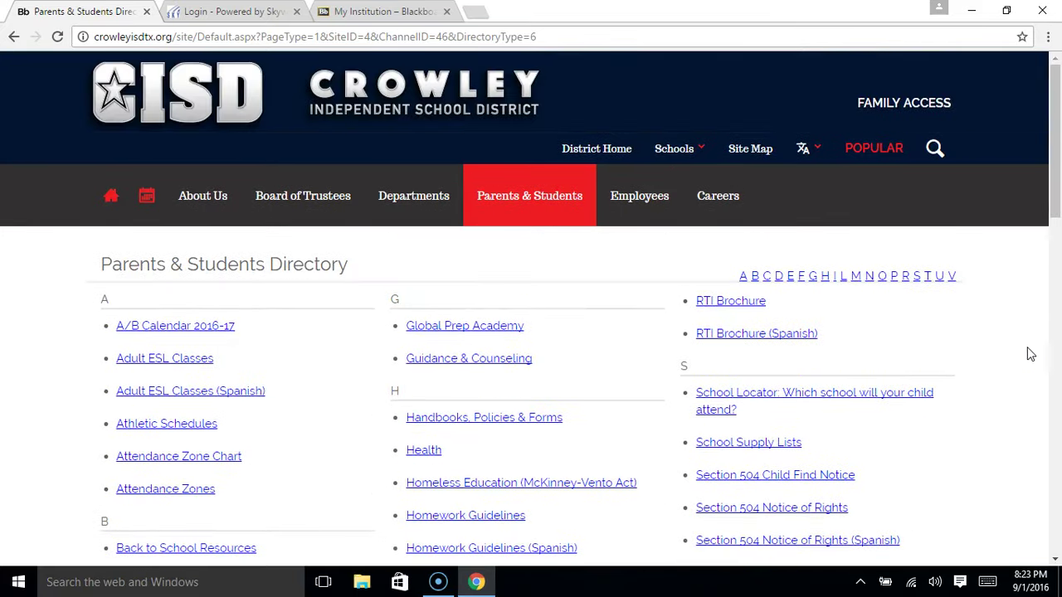
Check the Skyward login and Blackboard tabs
{"action": "left_click", "coordinate": [1008, 355]}
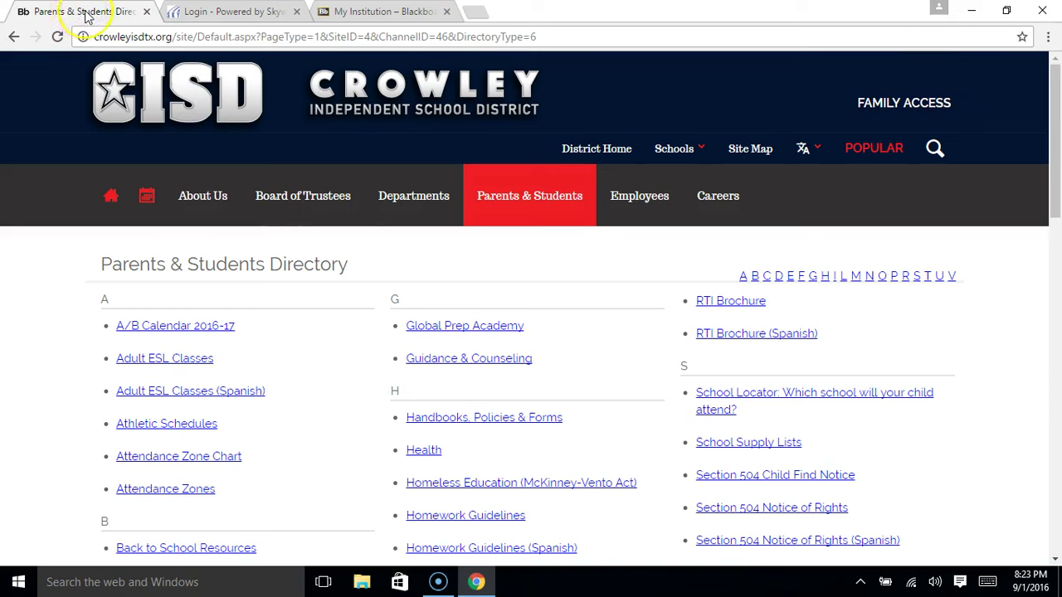
{"action": "left_click", "coordinate": [235, 14]}
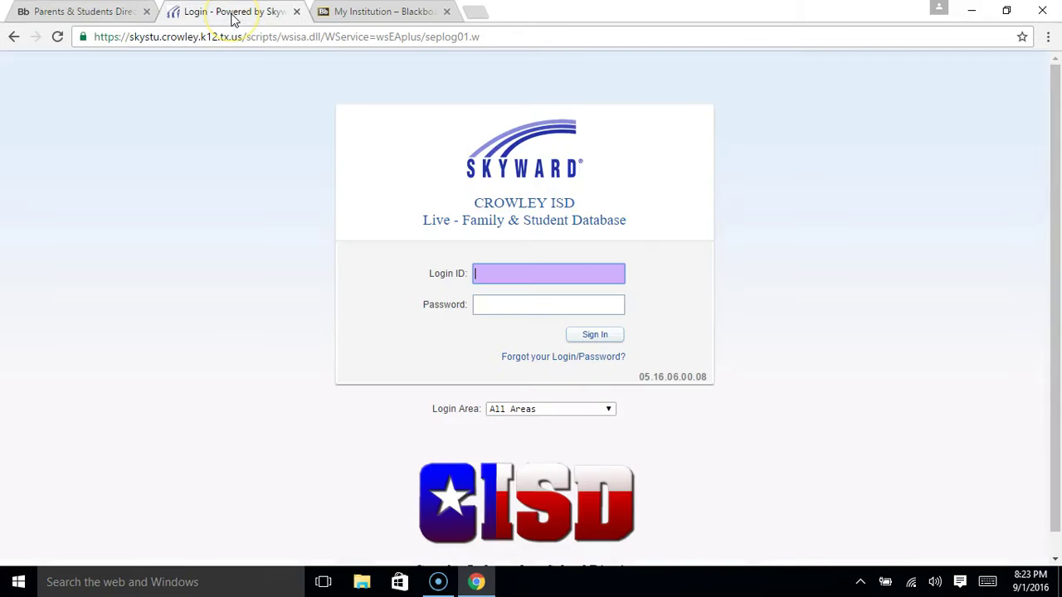
{"action": "left_click", "coordinate": [389, 13]}
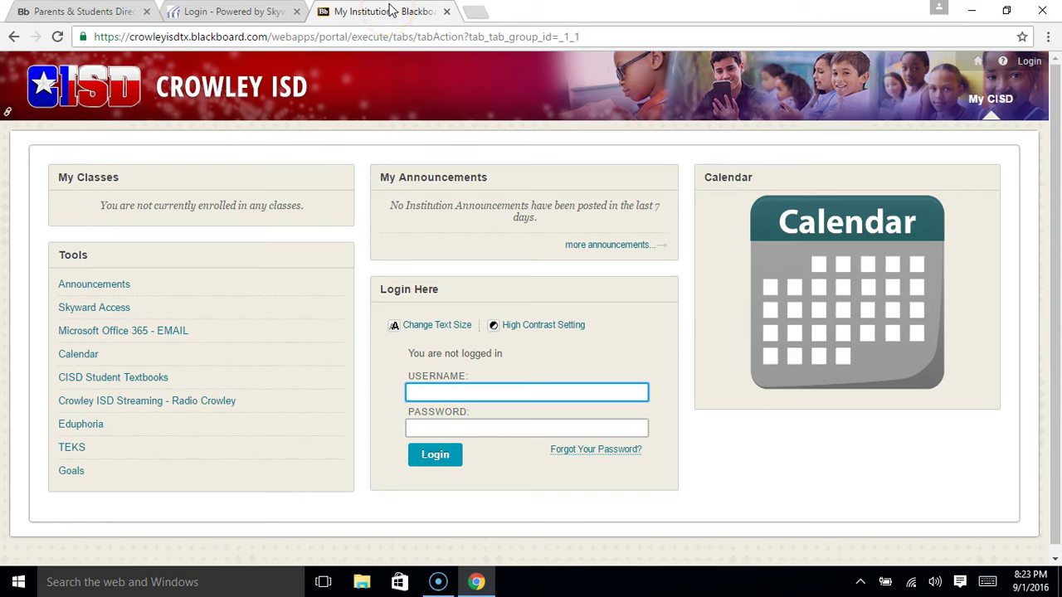
Load google.com in a new fourth tab
{"action": "left_click", "coordinate": [476, 13]}
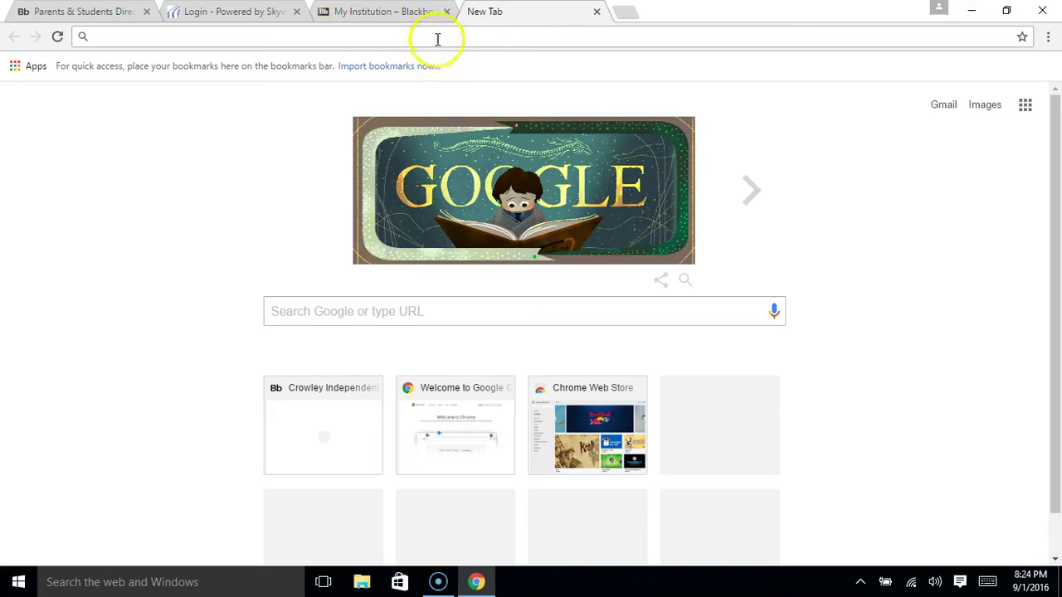
{"action": "type", "text": "google"}
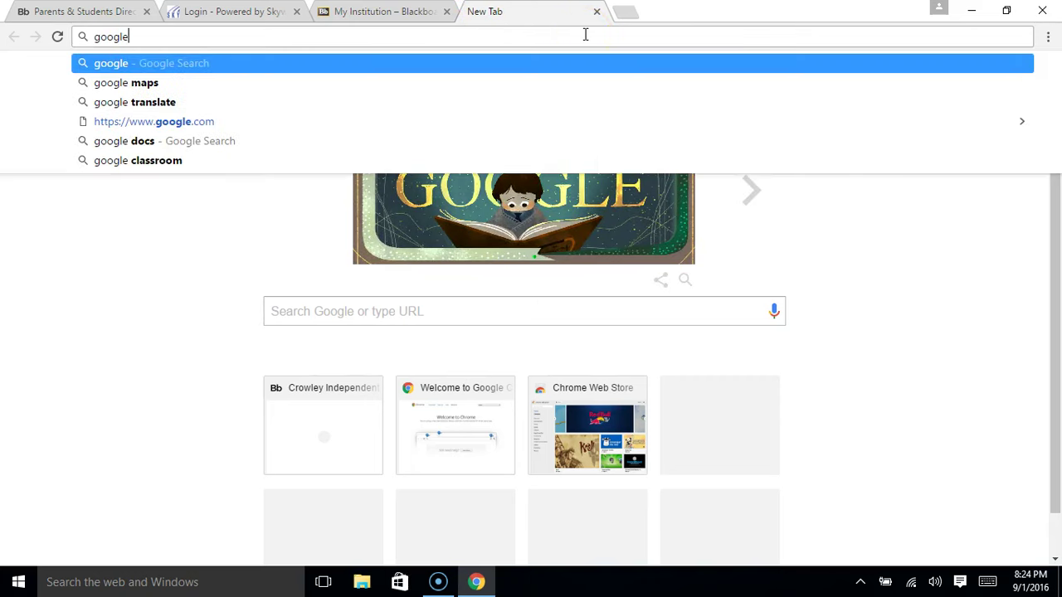
{"action": "type", "text": ".com"}
{"action": "key", "text": "Return"}
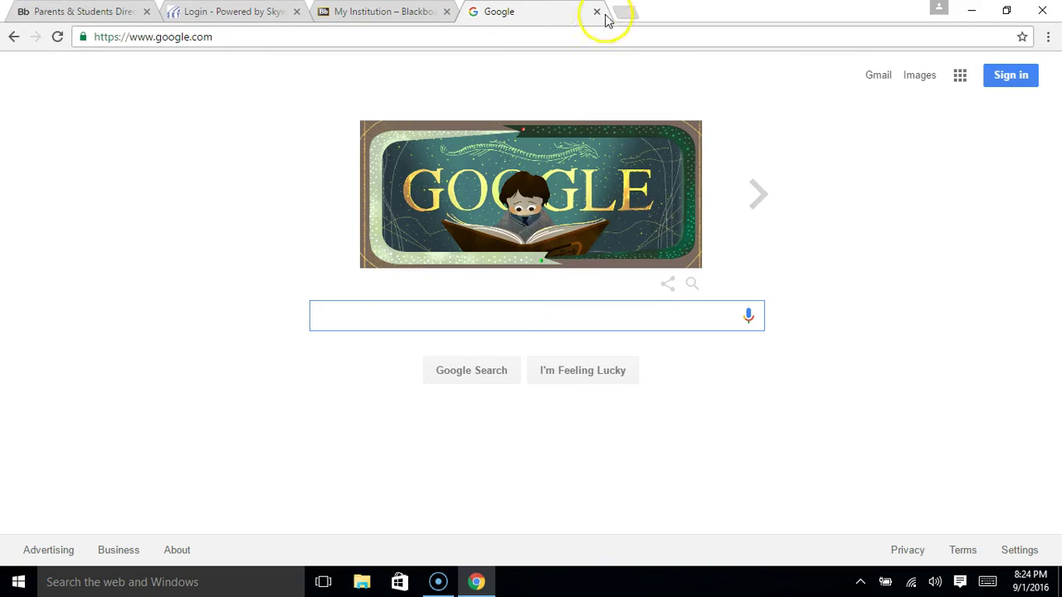
{"action": "left_click", "coordinate": [554, 24]}
{"action": "left_click", "coordinate": [535, 17]}
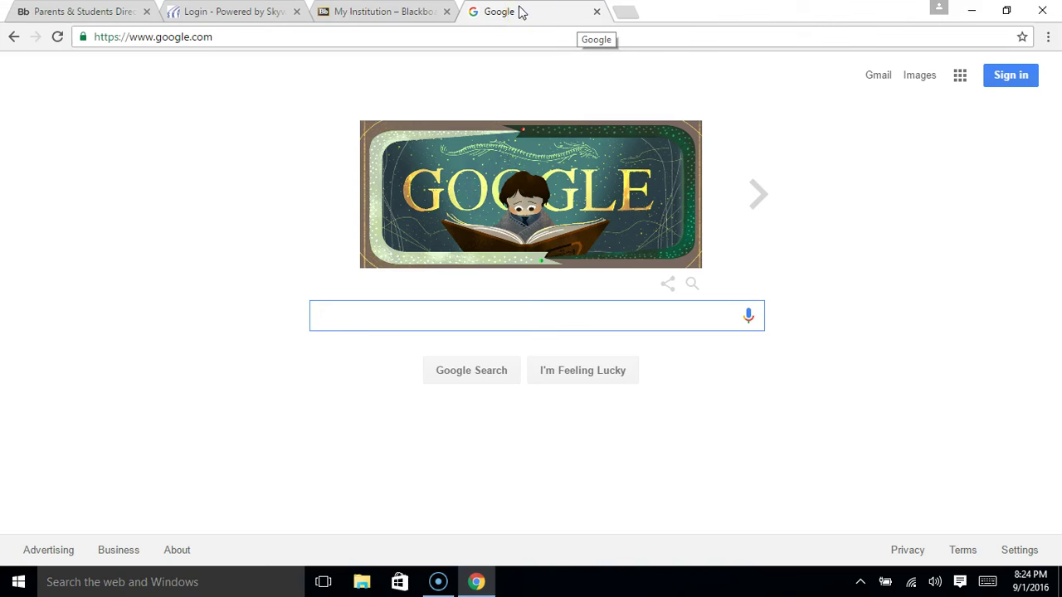
{"action": "left_click", "coordinate": [497, 25]}
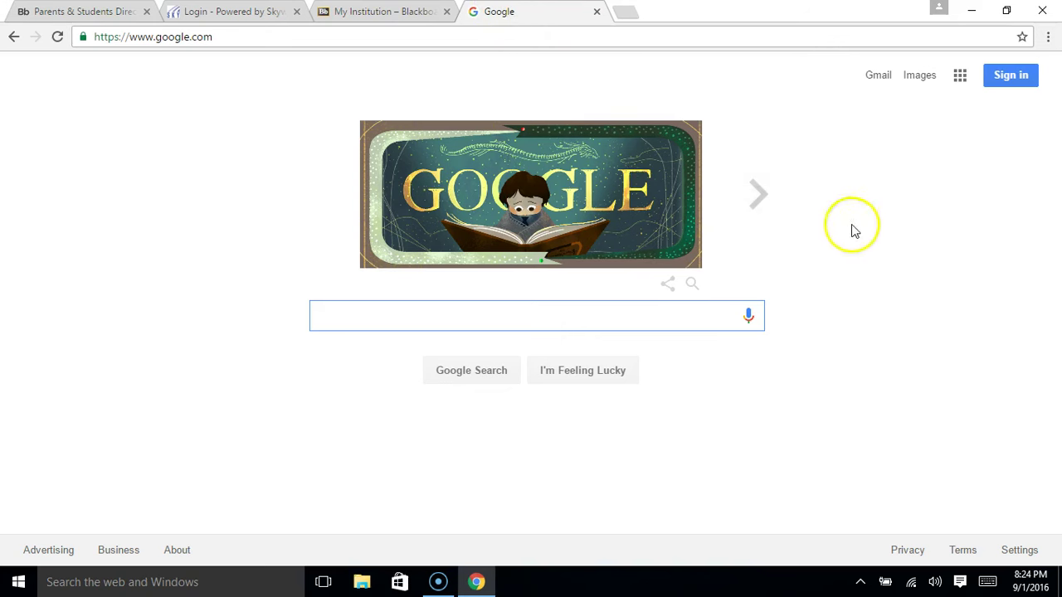
Open Chrome's Settings page from the three-dot menu
{"action": "left_click", "coordinate": [1048, 38]}
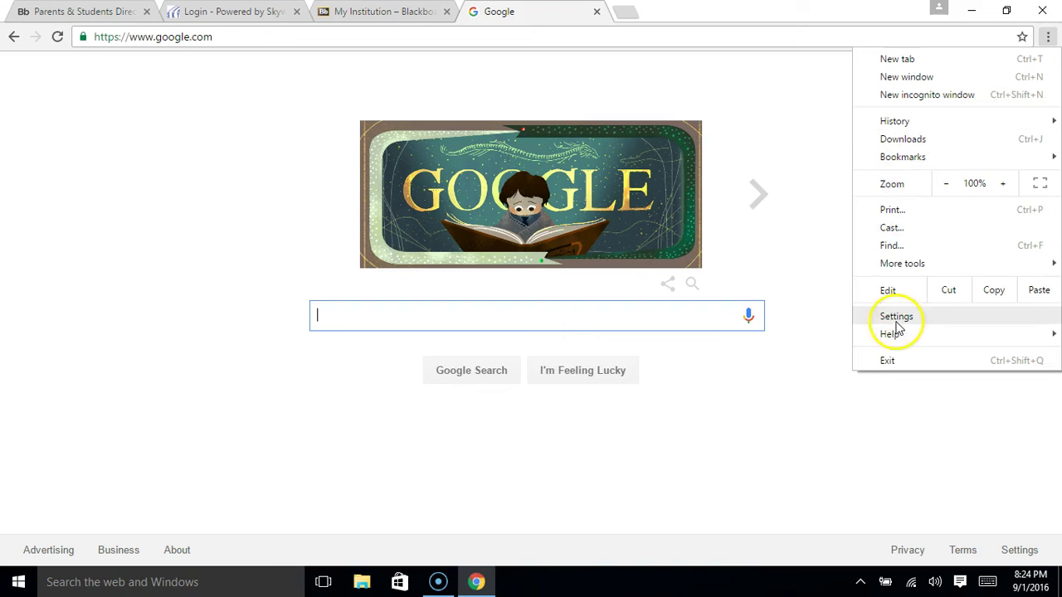
{"action": "left_click", "coordinate": [811, 388]}
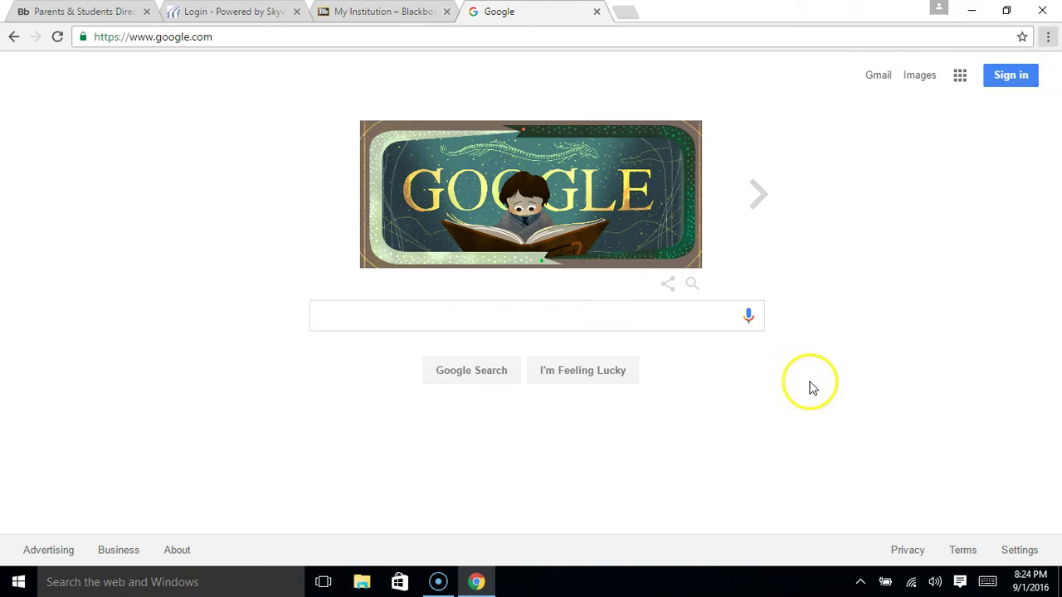
{"action": "left_click", "coordinate": [1049, 38]}
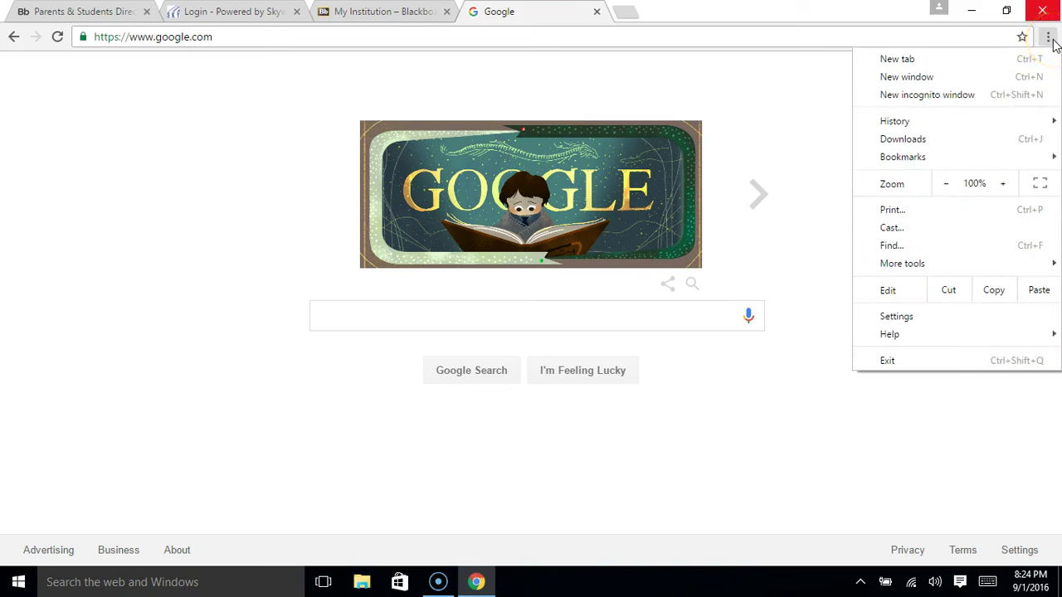
{"action": "left_click", "coordinate": [928, 323]}
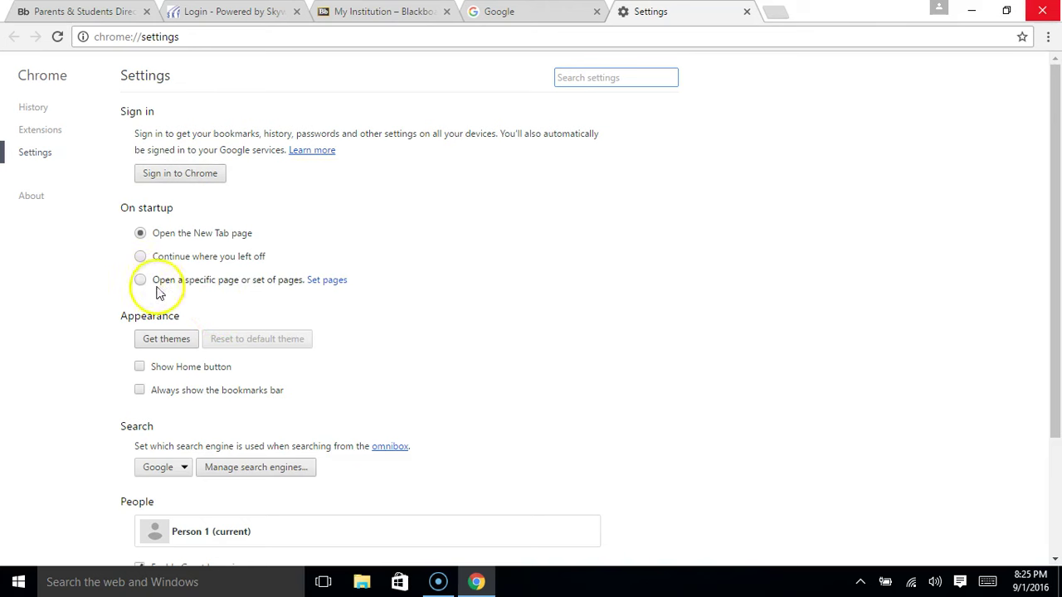
Set On startup to open a specific set of pages using the four current tabs
{"action": "left_click", "coordinate": [357, 287]}
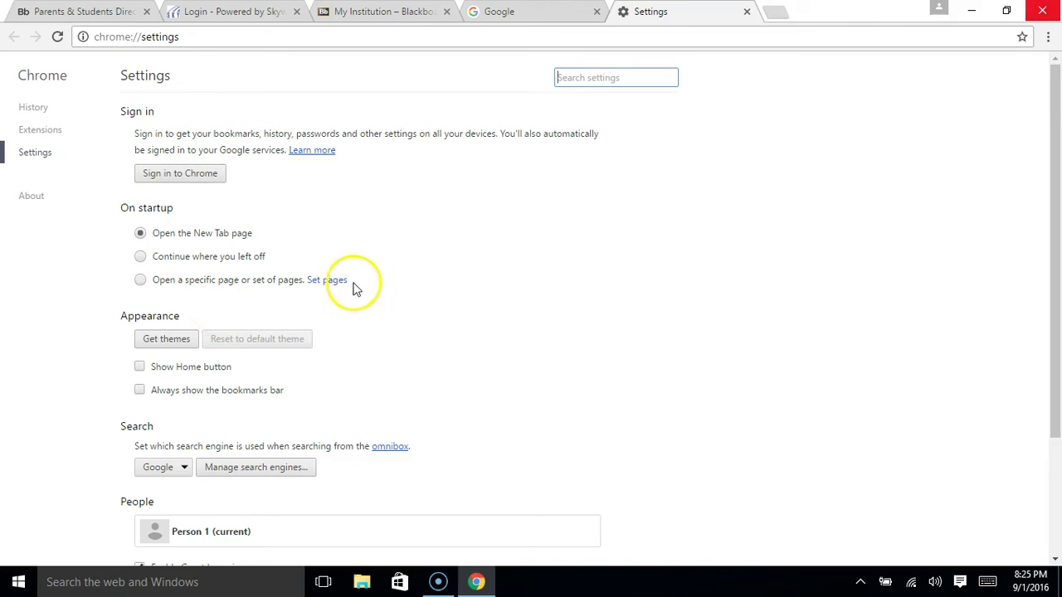
{"action": "left_click", "coordinate": [141, 282]}
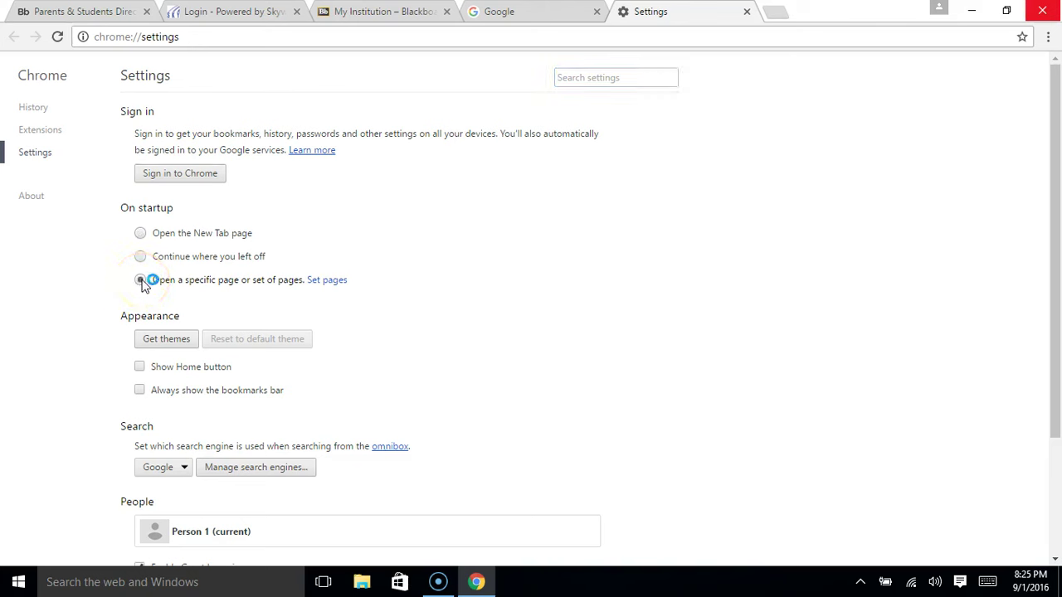
{"action": "left_click", "coordinate": [328, 281]}
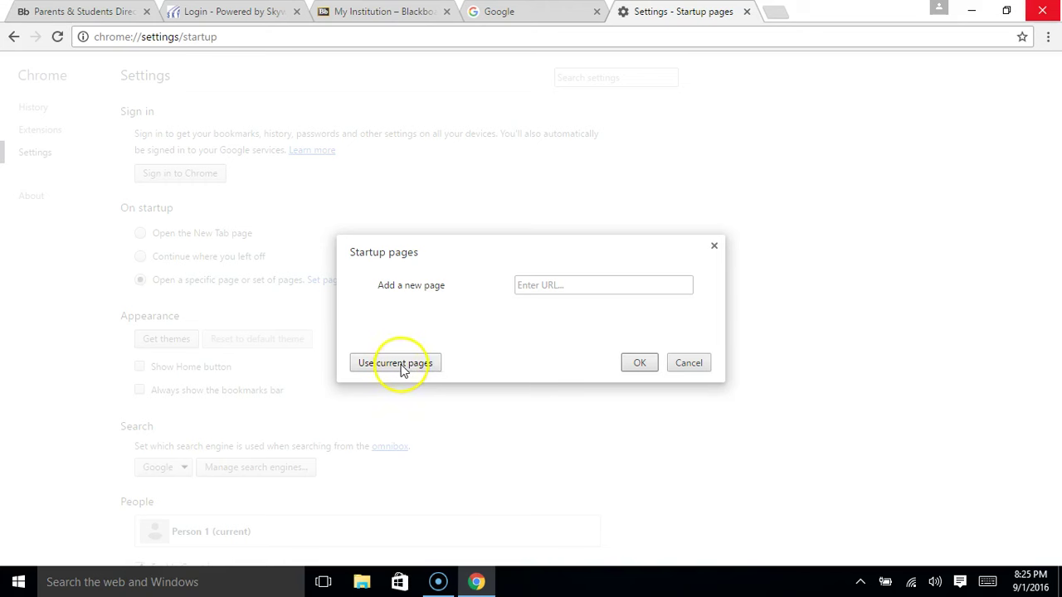
{"action": "left_click", "coordinate": [402, 365]}
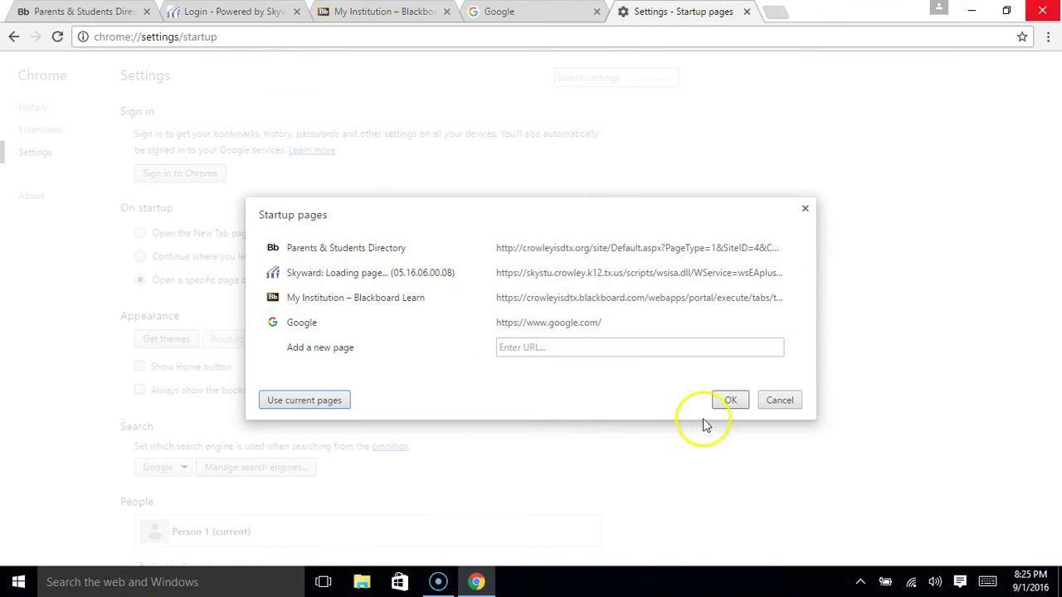
{"action": "left_click", "coordinate": [730, 400]}
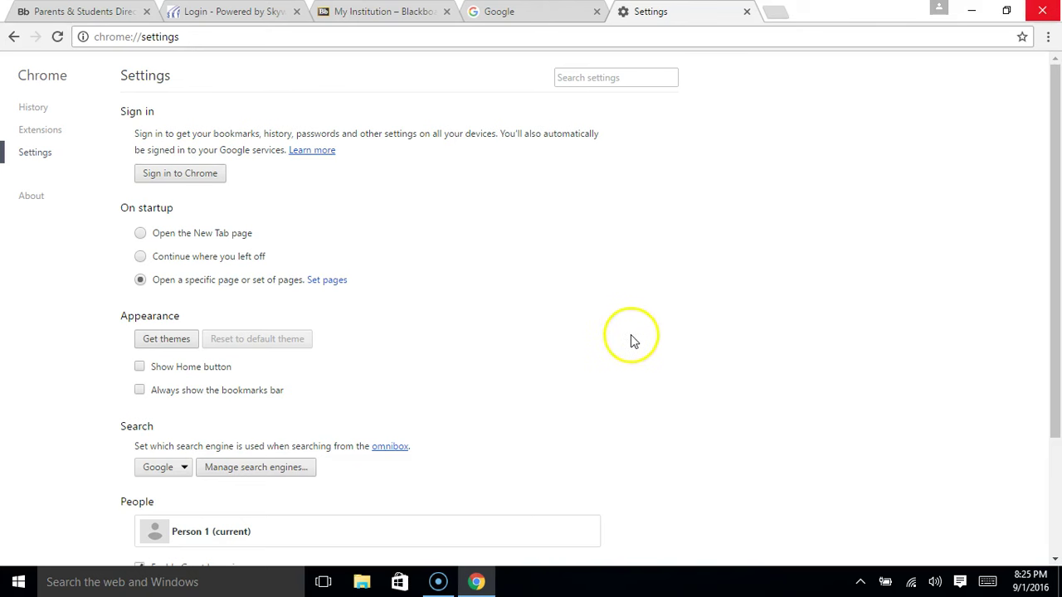
Expand 'Show advanced settings...' on the Settings page
{"action": "scroll", "coordinate": [632, 340], "scroll_direction": "down", "scroll_amount": 3}
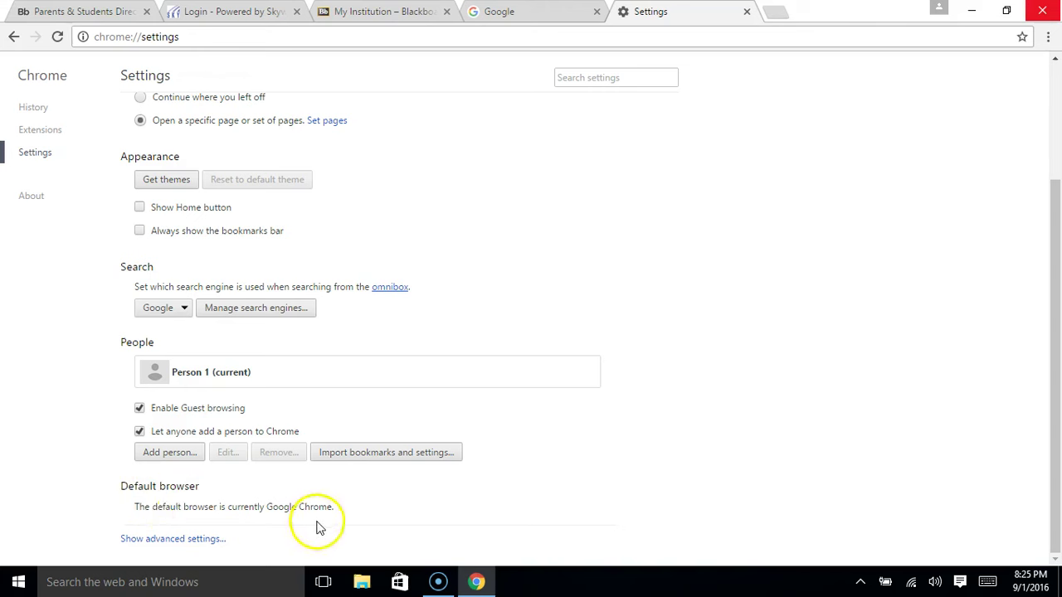
{"action": "scroll", "coordinate": [510, 378], "scroll_direction": "up", "scroll_amount": 2}
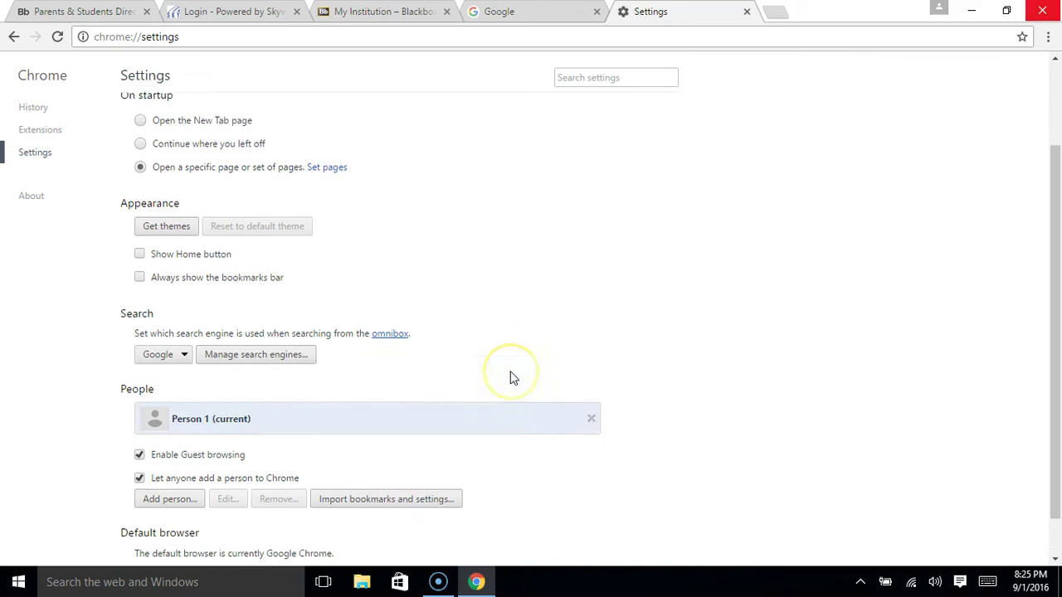
{"action": "scroll", "coordinate": [510, 377], "scroll_direction": "down", "scroll_amount": 2}
{"action": "scroll", "coordinate": [510, 377], "scroll_direction": "down", "scroll_amount": 1}
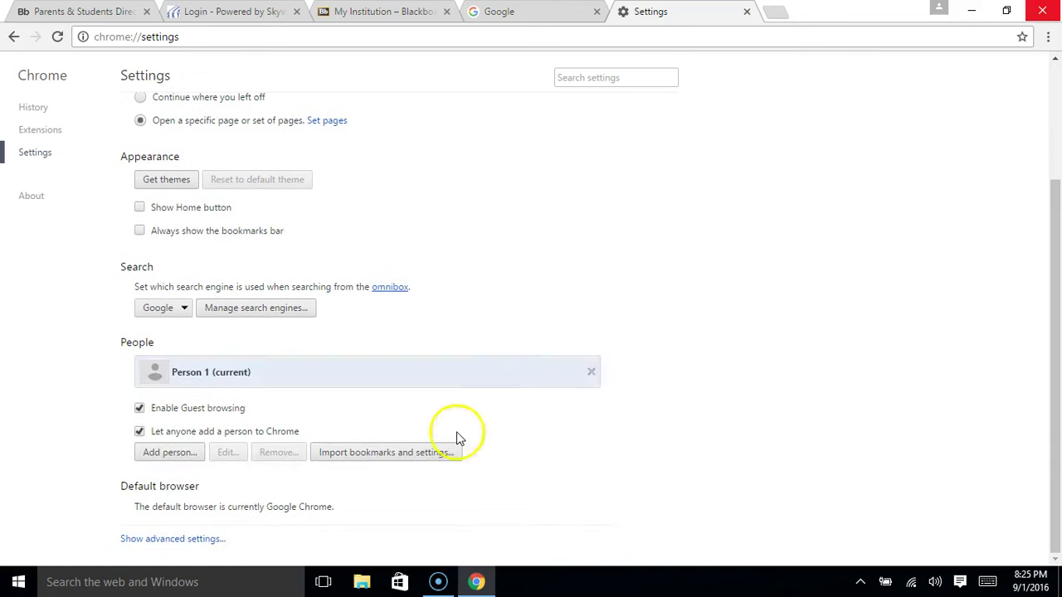
{"action": "left_click", "coordinate": [203, 541]}
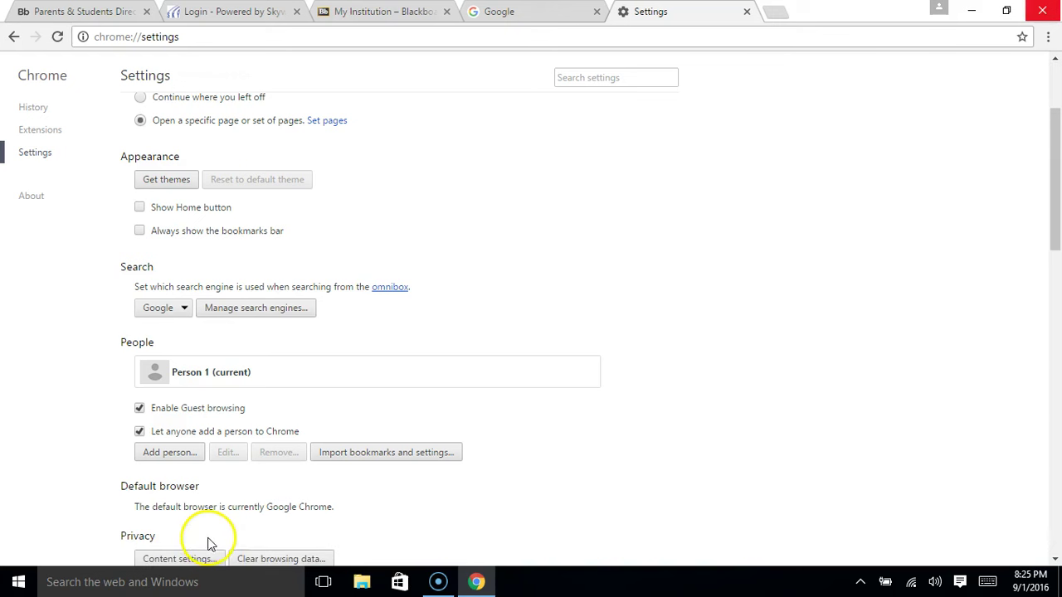
Scroll through the advanced settings down to Reset settings and close Chrome
{"action": "scroll", "coordinate": [474, 424], "scroll_direction": "down", "scroll_amount": 3}
{"action": "scroll", "coordinate": [495, 402], "scroll_direction": "down", "scroll_amount": 4}
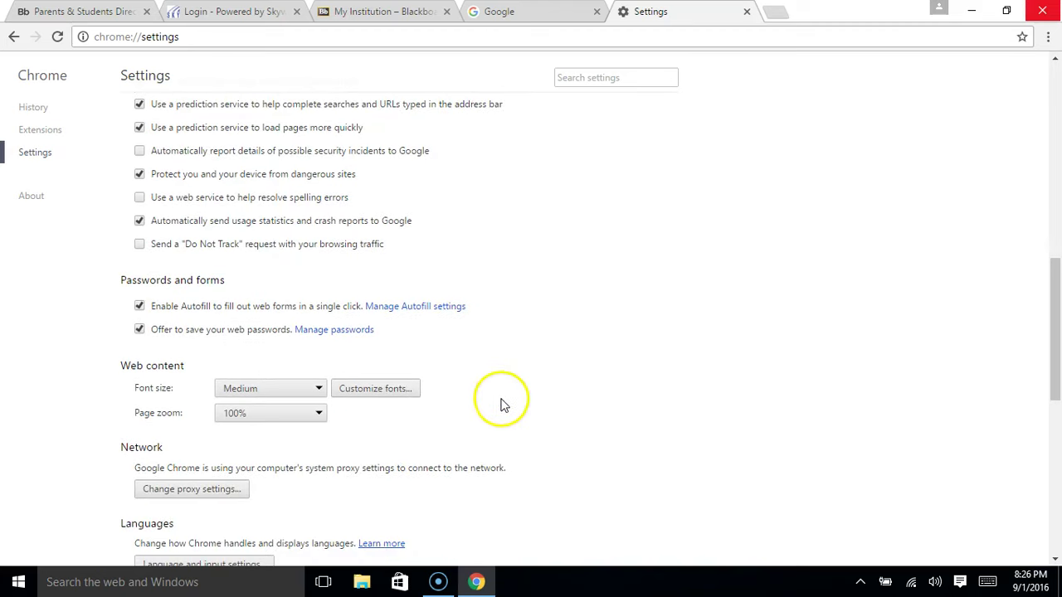
{"action": "scroll", "coordinate": [502, 403], "scroll_direction": "down", "scroll_amount": 3}
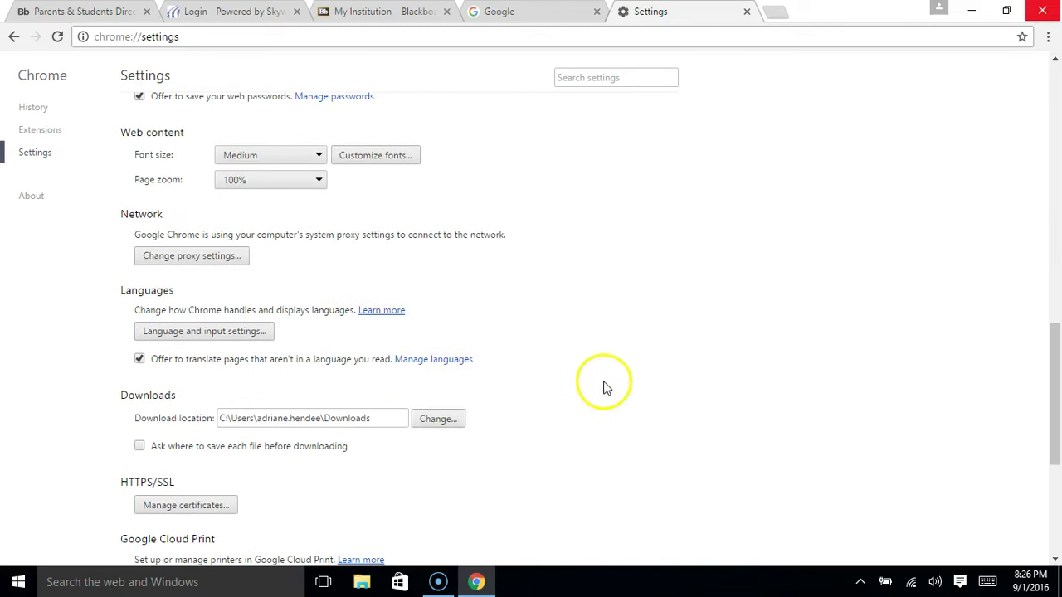
{"action": "scroll", "coordinate": [394, 406], "scroll_direction": "down", "scroll_amount": 1}
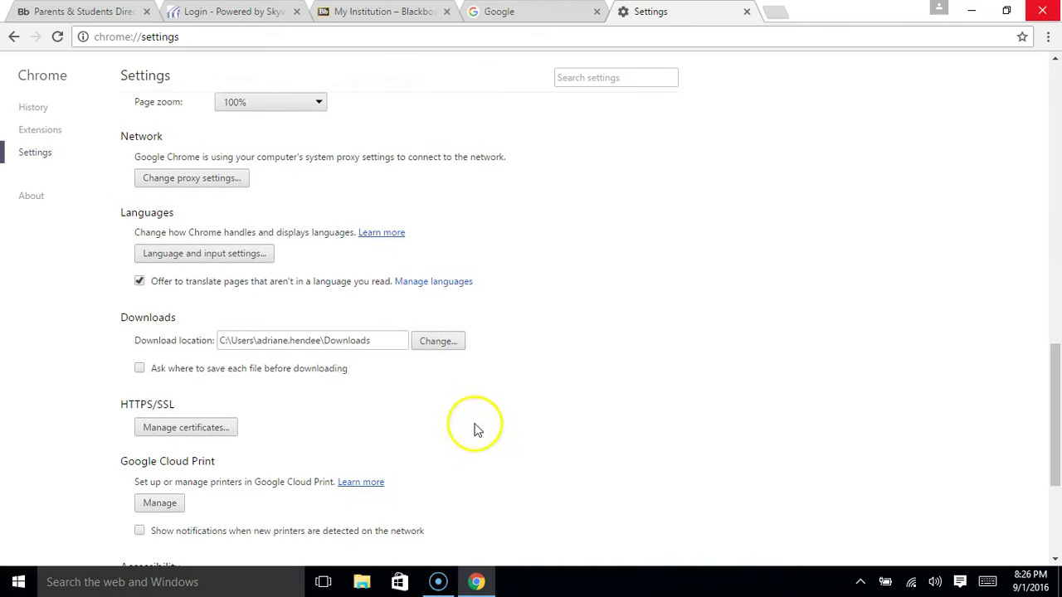
{"action": "scroll", "coordinate": [594, 417], "scroll_direction": "down", "scroll_amount": 3}
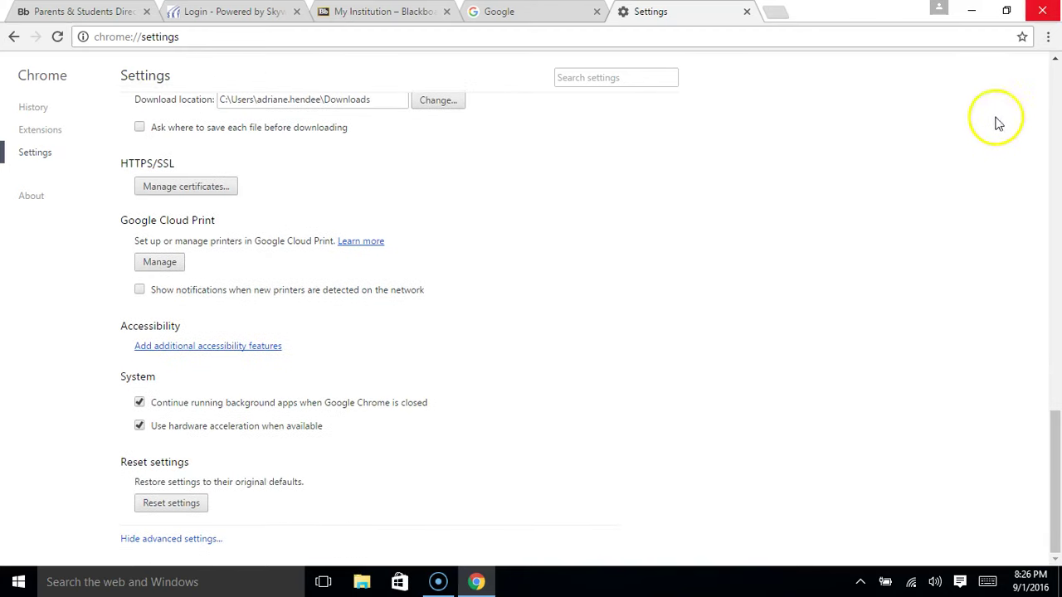
{"action": "left_click", "coordinate": [1046, 17]}
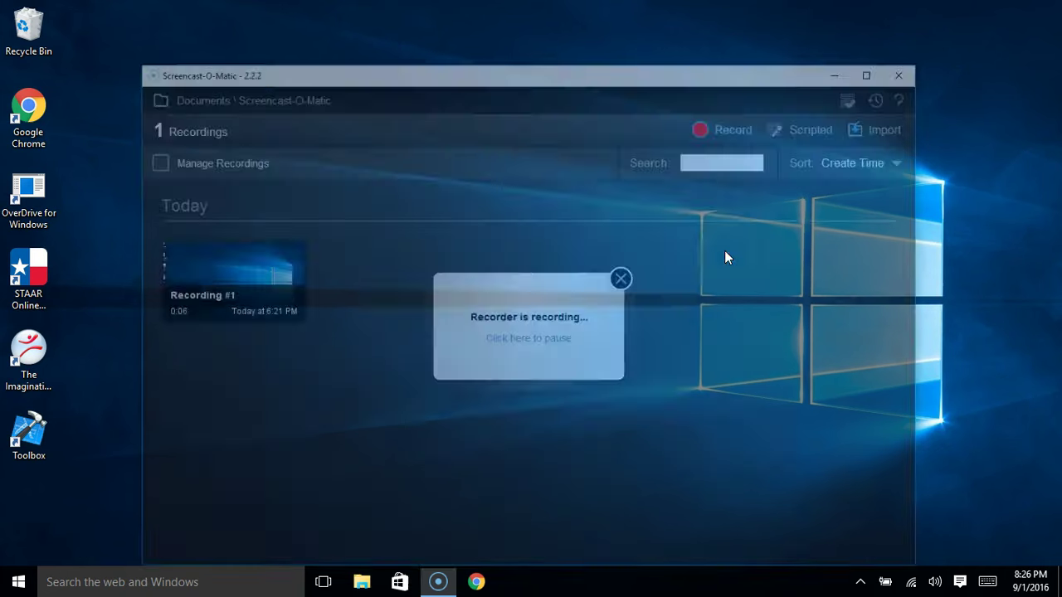
Relaunch Chrome from the taskbar to confirm the four startup tabs open
{"action": "left_click", "coordinate": [554, 304]}
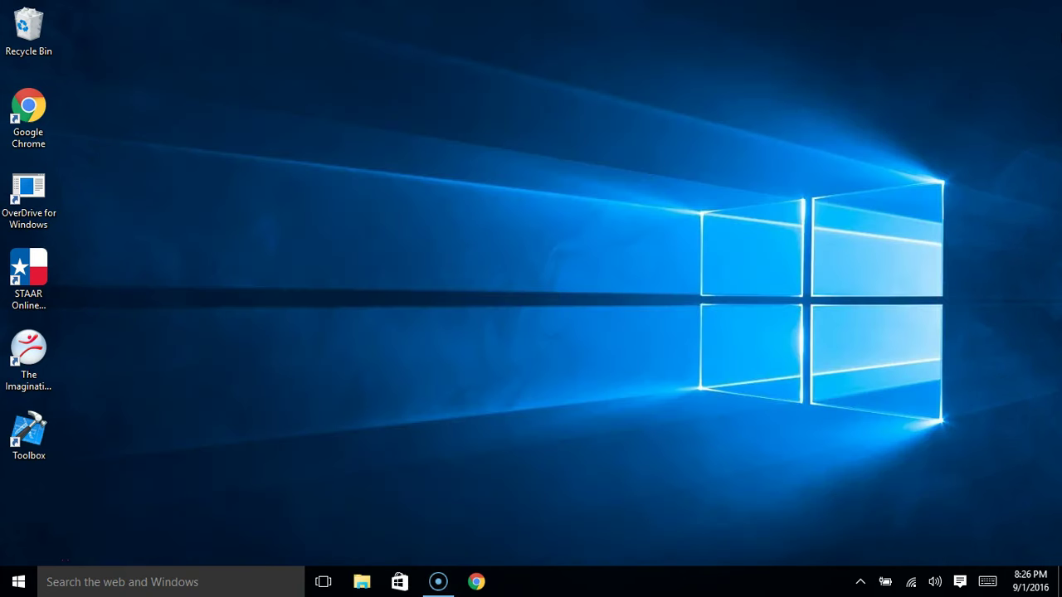
{"action": "left_click", "coordinate": [476, 582]}
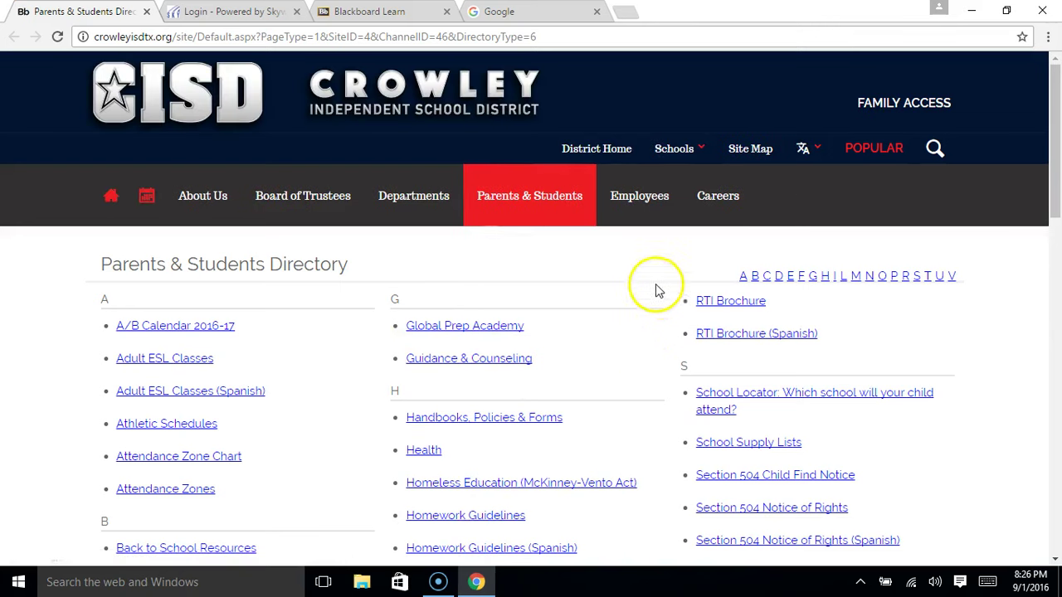
Look through the Skyward, Blackboard Learn and Google startup tabs, ending on Skyward login
{"action": "left_click", "coordinate": [267, 11]}
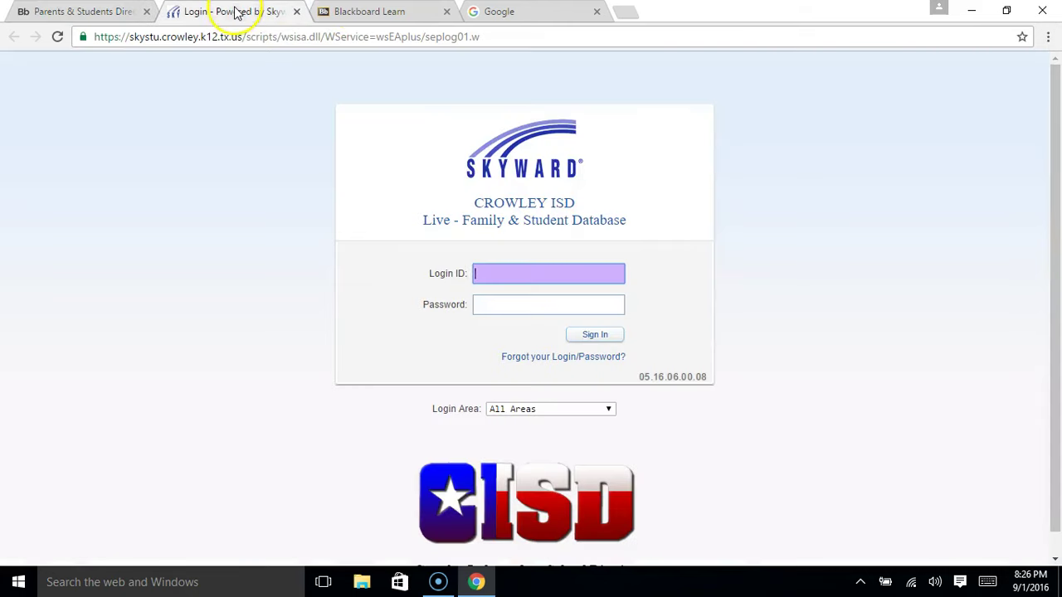
{"action": "left_click", "coordinate": [390, 11]}
{"action": "left_click", "coordinate": [523, 10]}
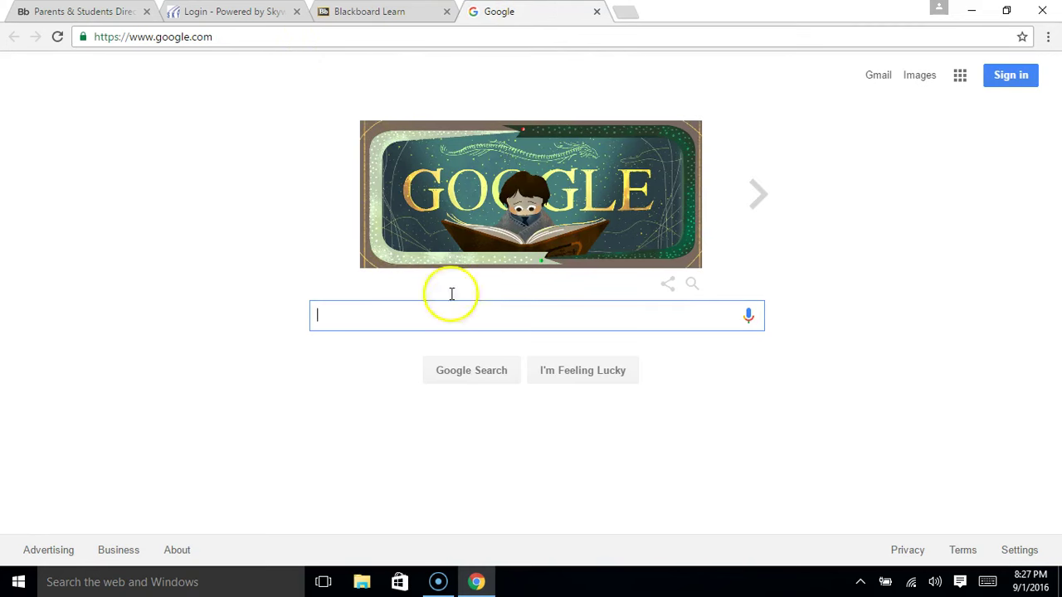
{"action": "left_click", "coordinate": [226, 17]}
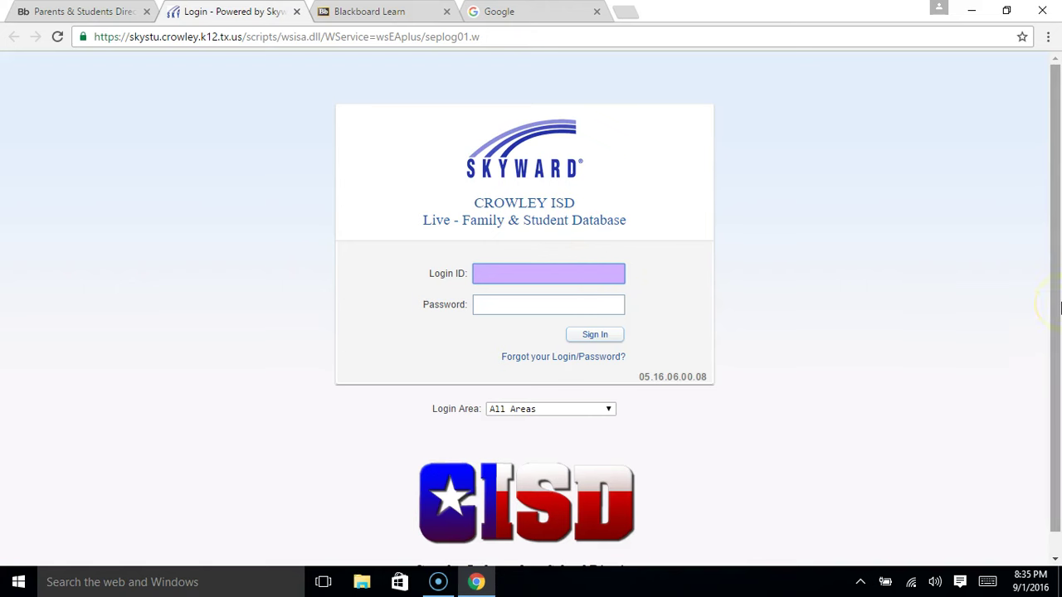
Enter the user's Skyward login ID and password and submit the sign-in
{"action": "type", "text": "cisd11111"}
{"action": "key", "text": "Tab"}
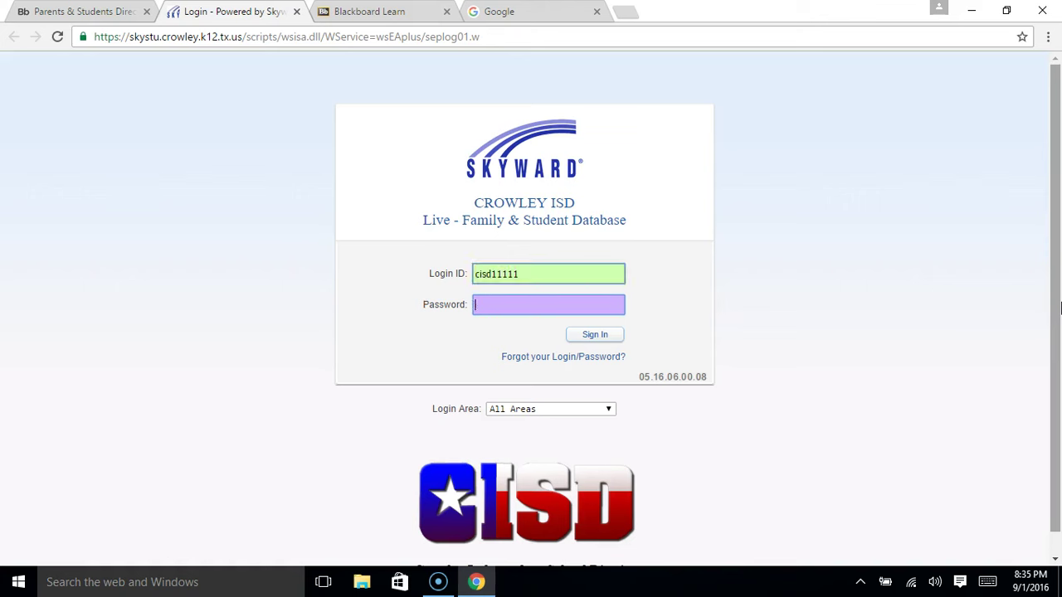
{"action": "type", "text": "11111"}
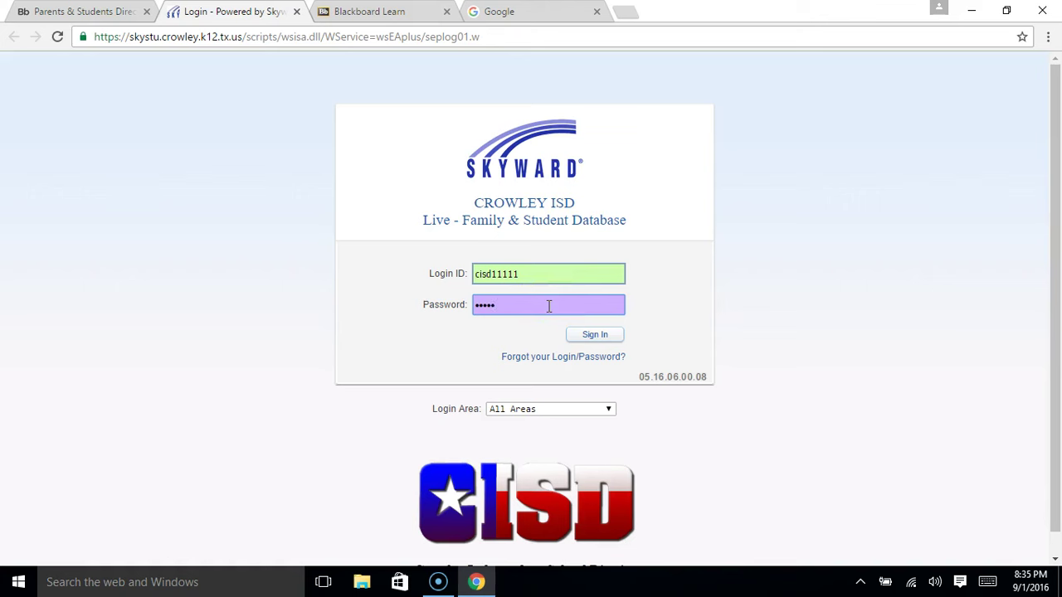
{"action": "double_click", "coordinate": [540, 272]}
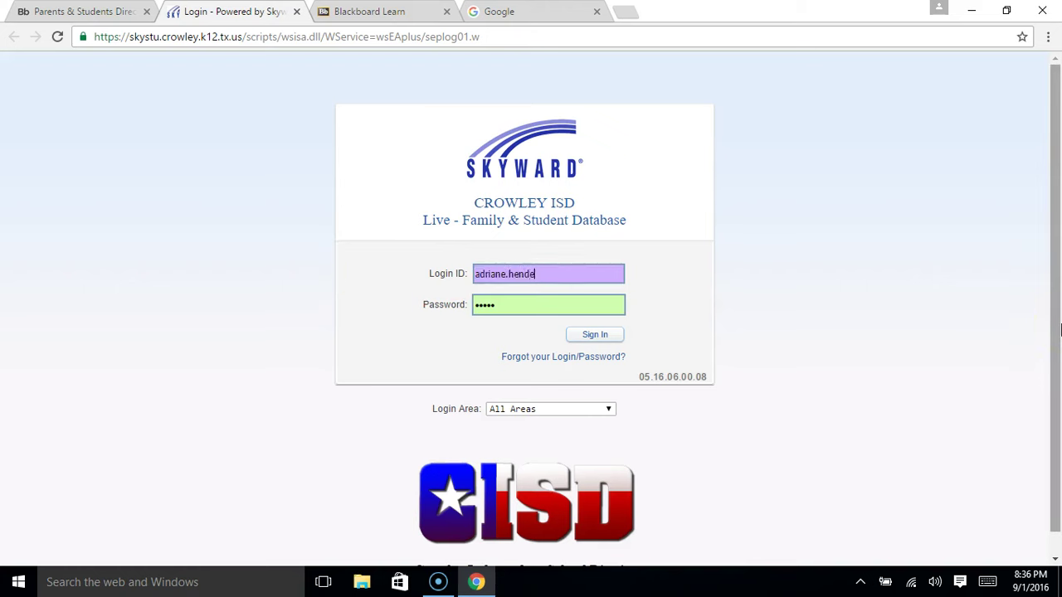
{"action": "key", "text": "Tab"}
{"action": "type", "text": "*****"}
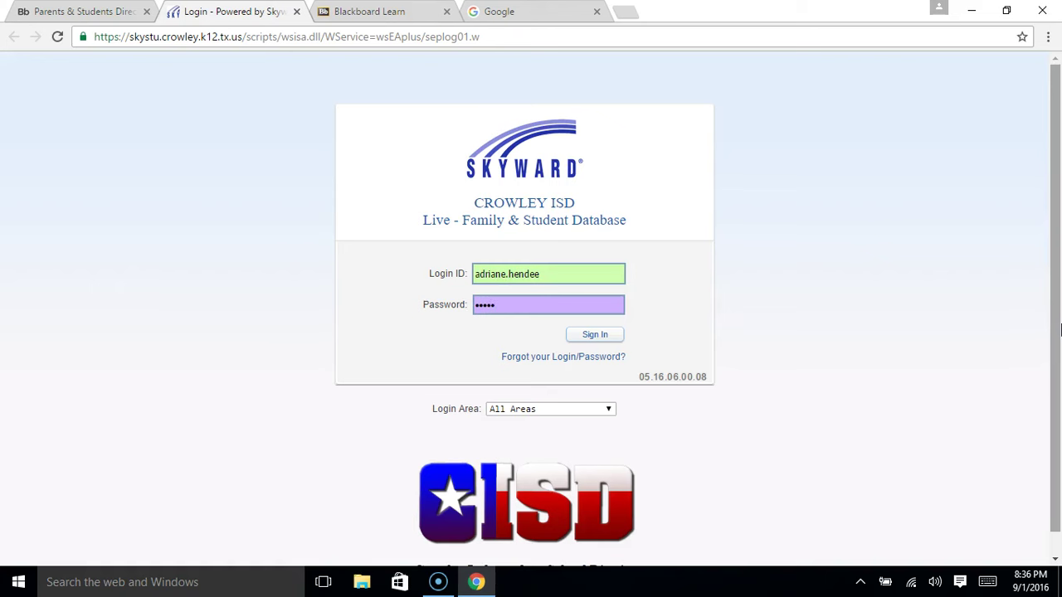
{"action": "key", "text": "Return"}
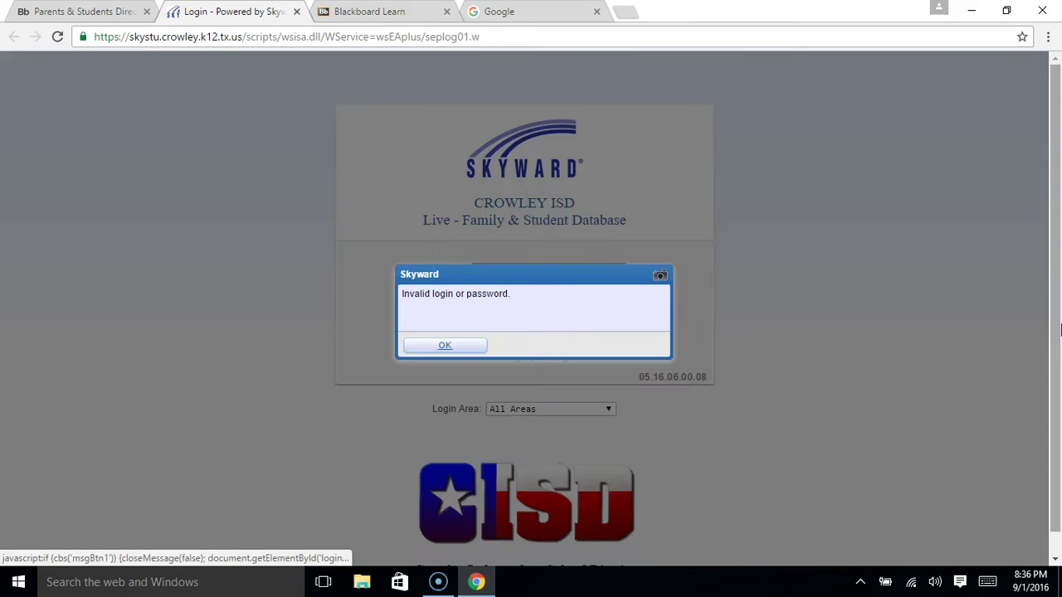
Dismiss the invalid login message, re-enter the password and sign in again
{"action": "left_click", "coordinate": [448, 347]}
{"action": "left_click", "coordinate": [525, 313]}
{"action": "type", "text": "••••••••"}
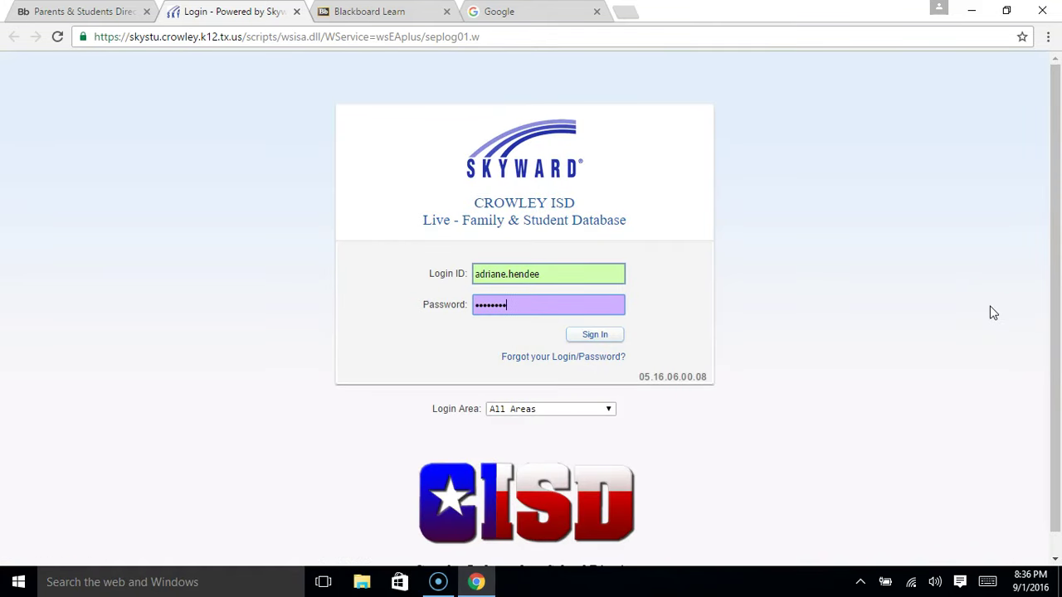
{"action": "key", "text": "Return"}
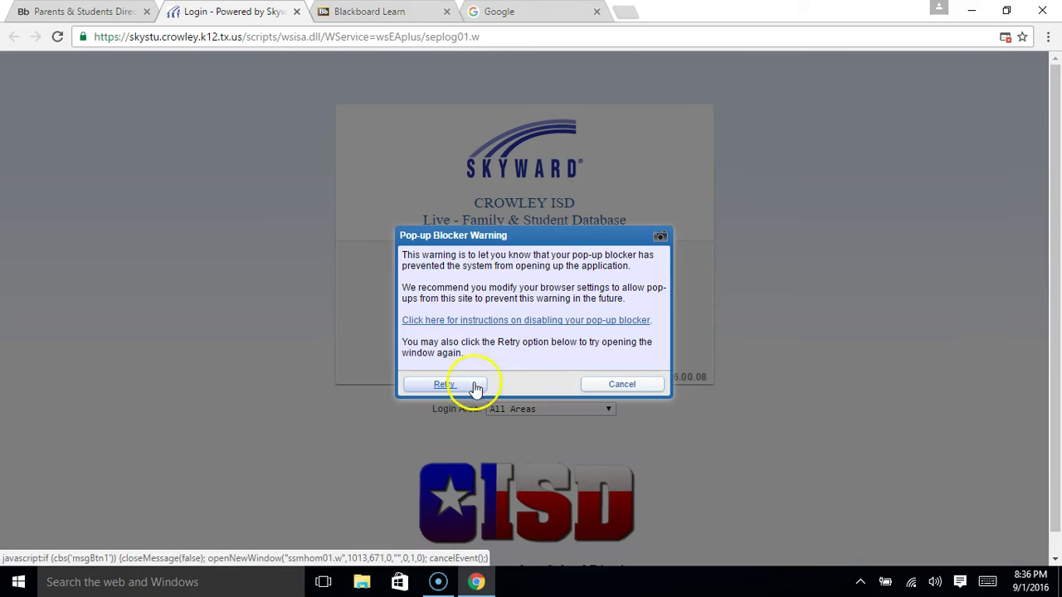
{"action": "left_click", "coordinate": [621, 387]}
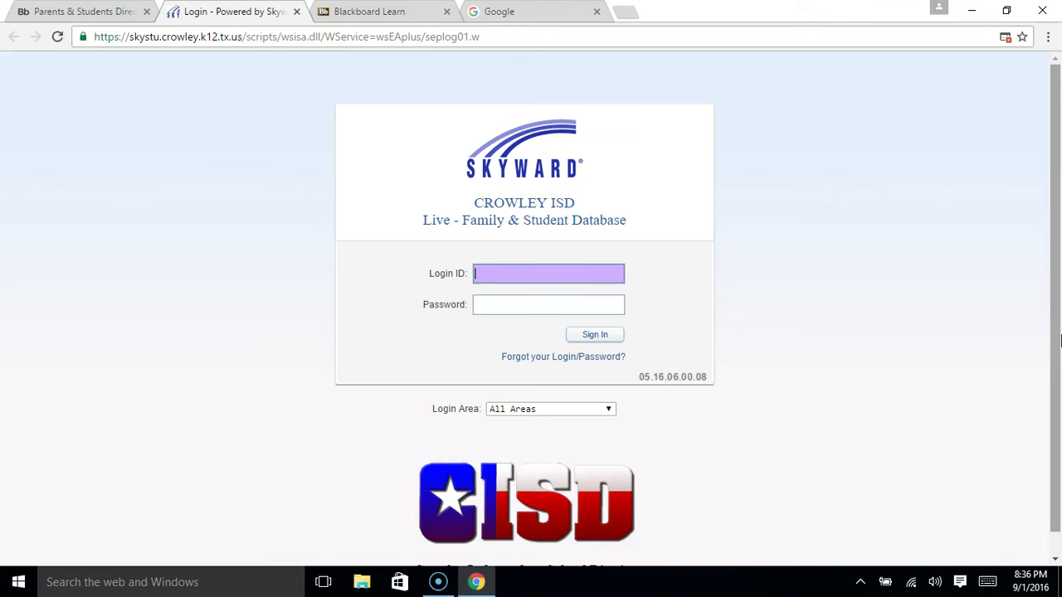
{"action": "key", "text": "Tab"}
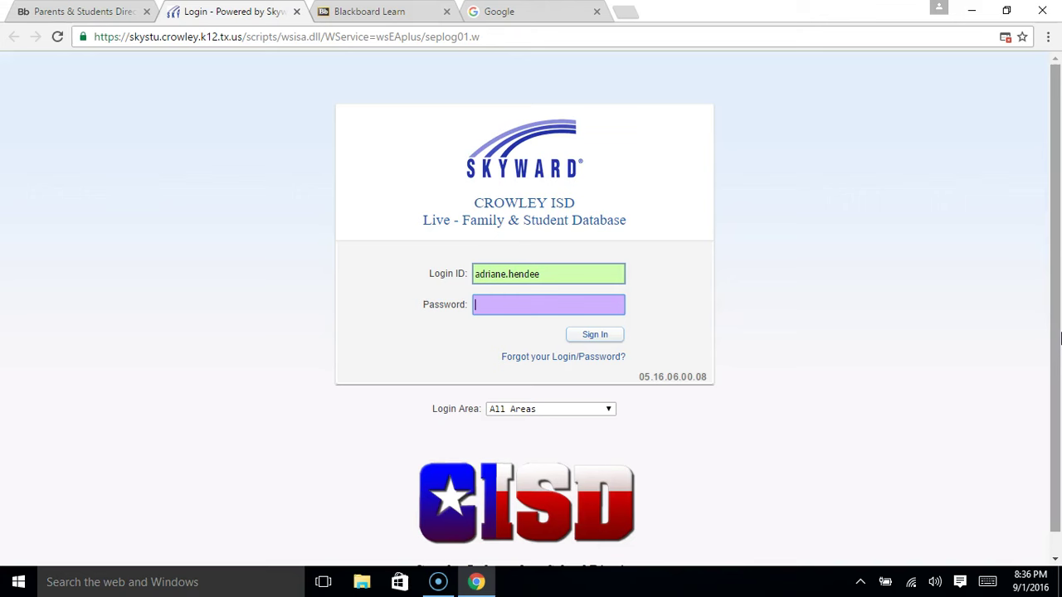
{"action": "type", "text": "********"}
{"action": "key", "text": "Return"}
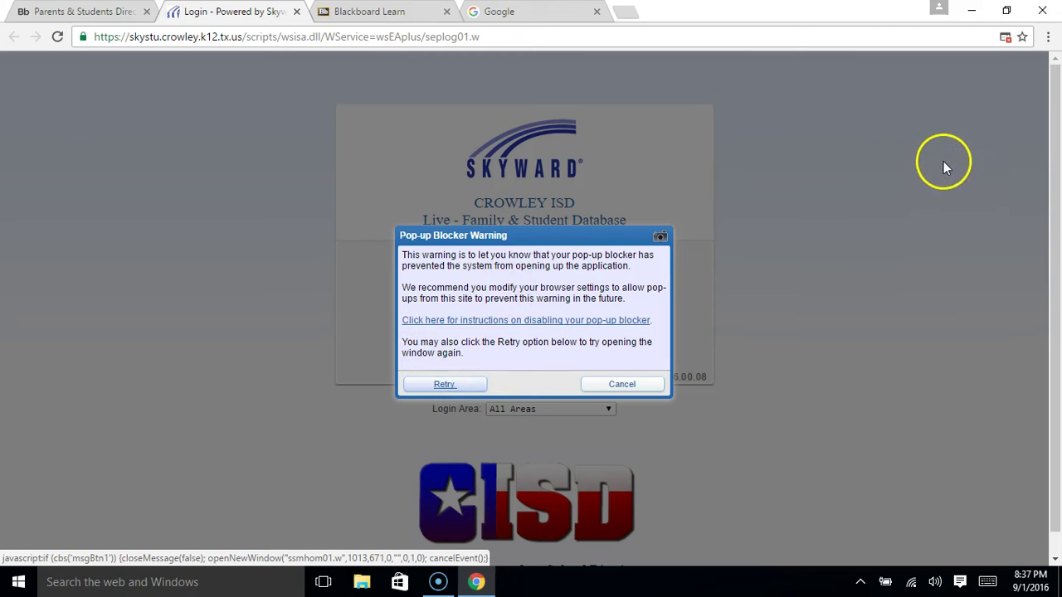
Always allow pop-ups from skystu.crowley.k12.tx.us in Chrome, then retry opening Skyward's application window
{"action": "left_click", "coordinate": [1006, 39]}
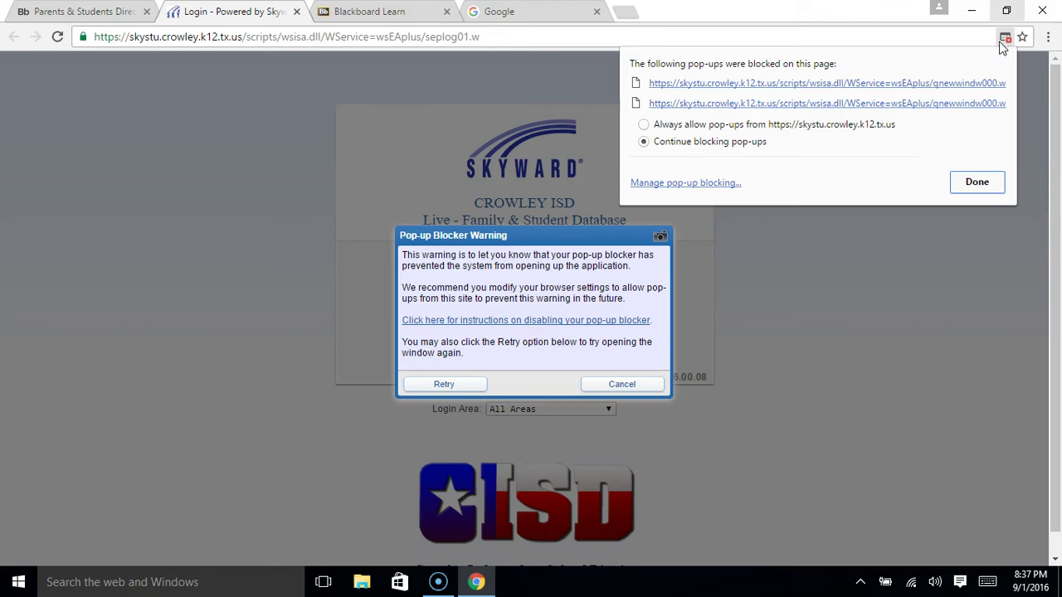
{"action": "left_click", "coordinate": [671, 125]}
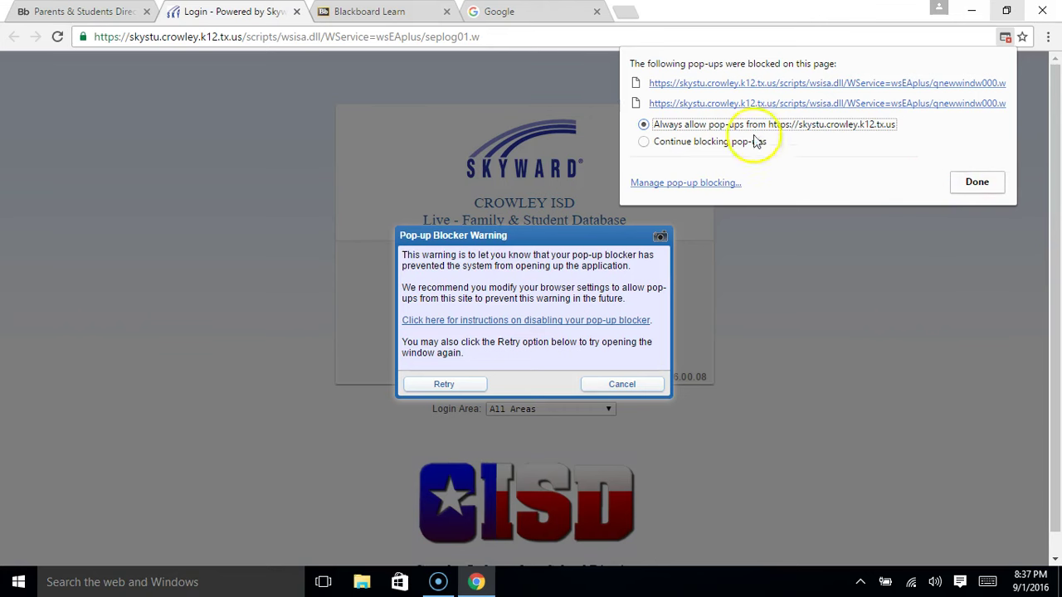
{"action": "left_click", "coordinate": [673, 143]}
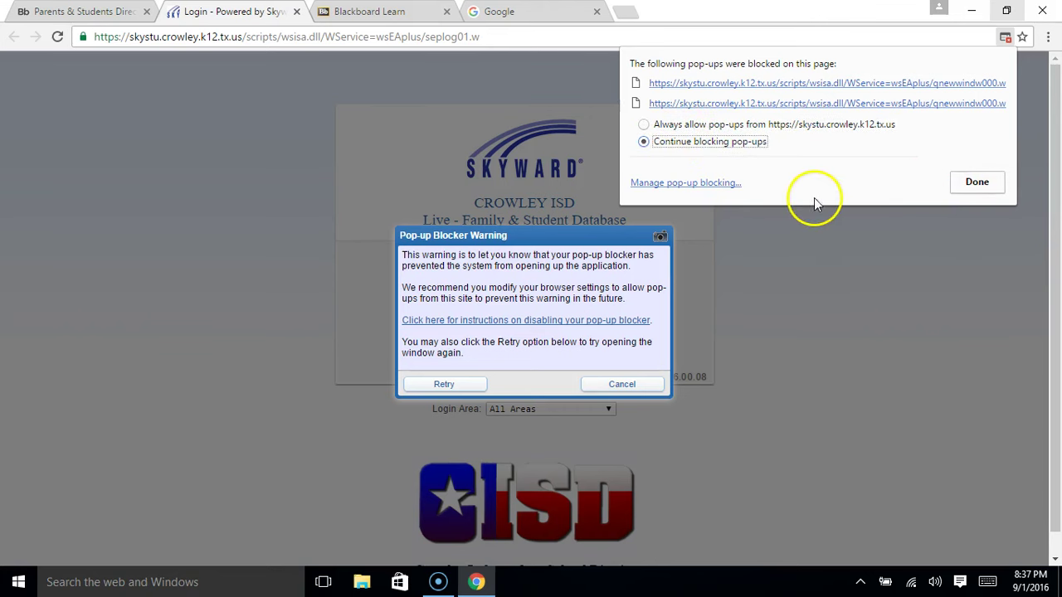
{"action": "left_click", "coordinate": [773, 126]}
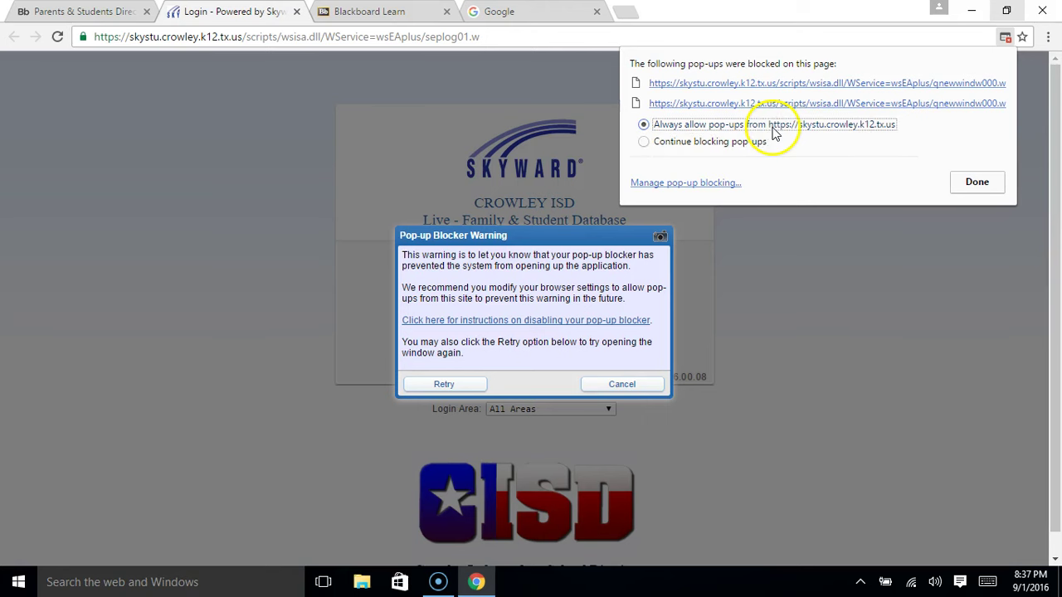
{"action": "left_click", "coordinate": [972, 184]}
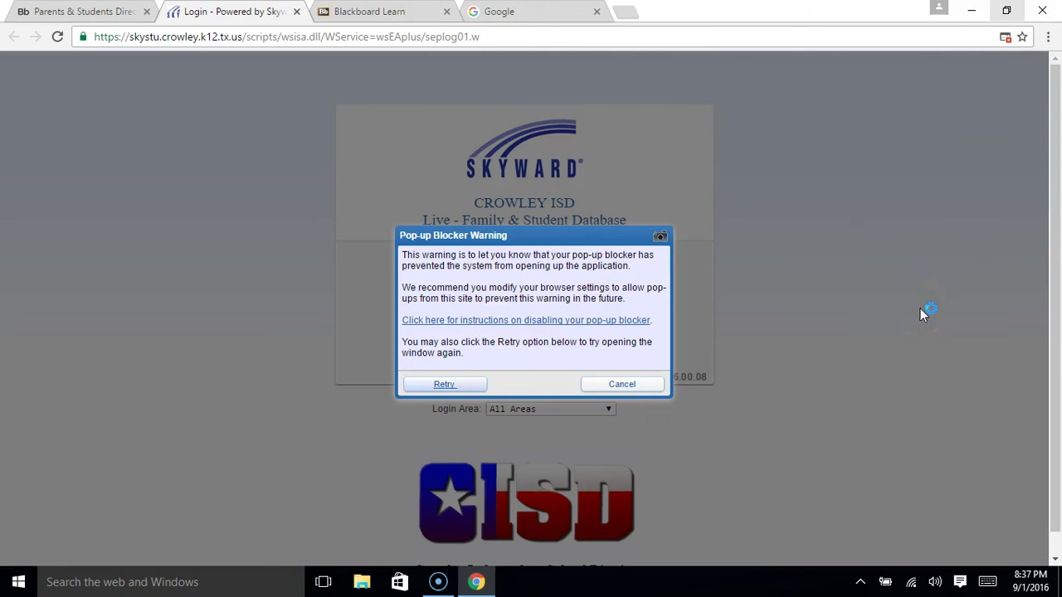
{"action": "left_click", "coordinate": [443, 386]}
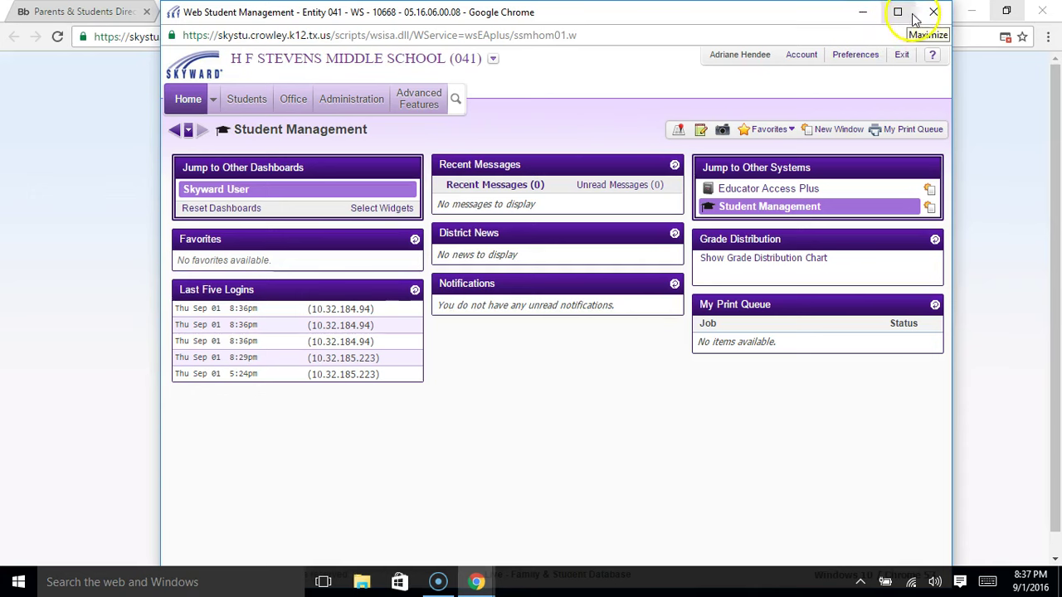
Maximize and restore the new Student Management window, then close it
{"action": "left_click", "coordinate": [898, 13]}
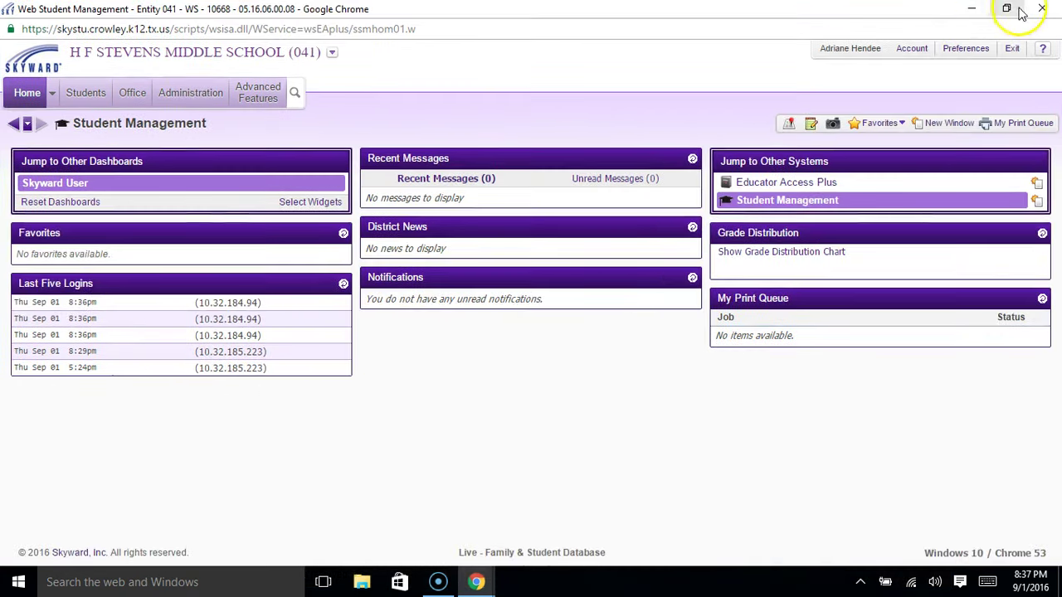
{"action": "left_click", "coordinate": [1006, 9]}
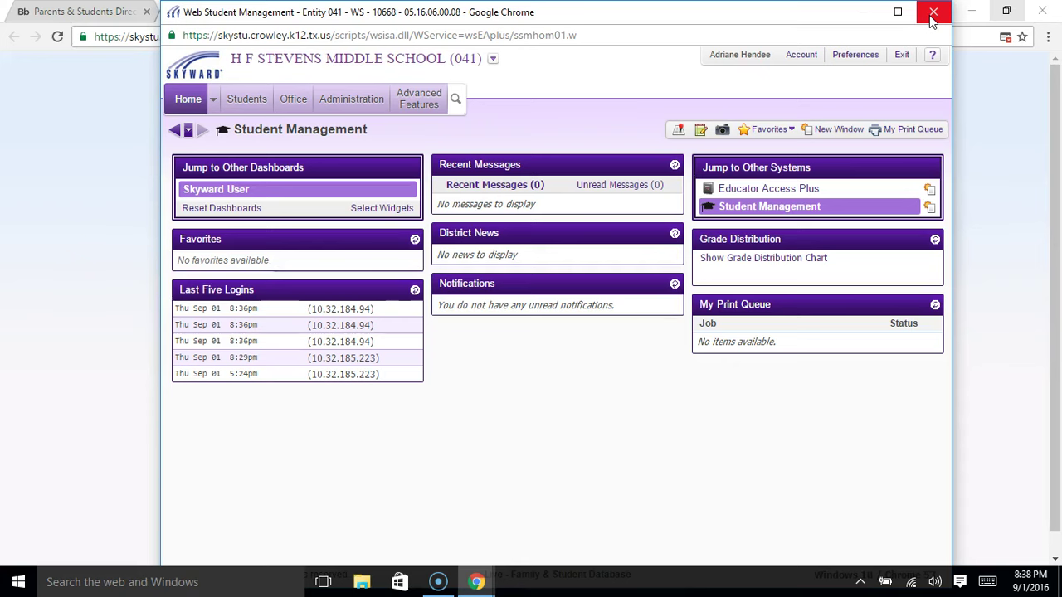
{"action": "left_click", "coordinate": [932, 17]}
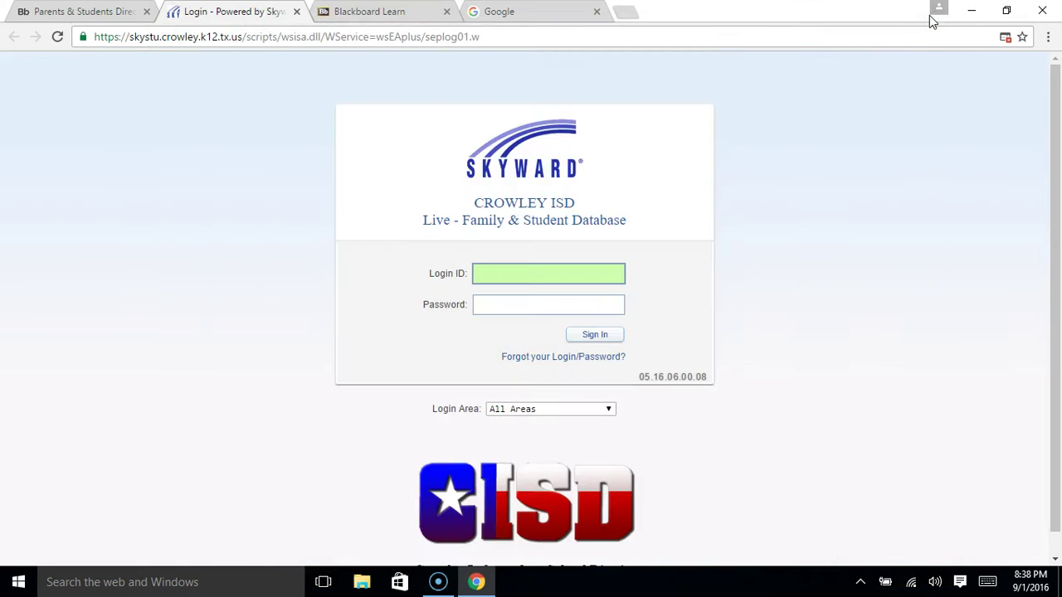
Sign in to Skyward again with the user's credentials, then close the Student Management window
{"action": "left_click", "coordinate": [571, 272]}
{"action": "key", "text": "Tab"}
{"action": "type", "text": "********"}
{"action": "key", "text": "Return"}
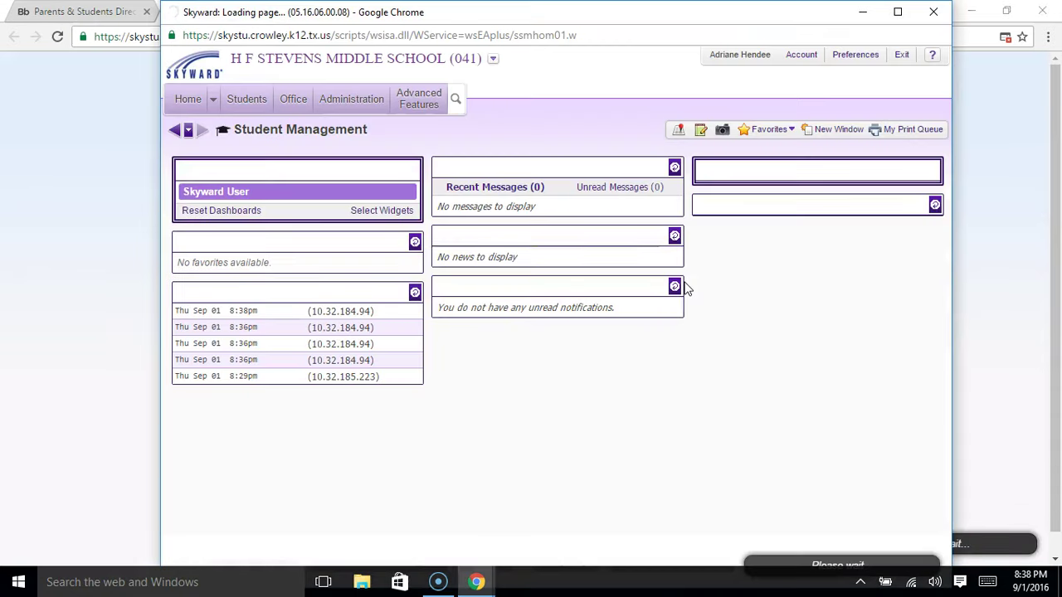
{"action": "left_click", "coordinate": [686, 290]}
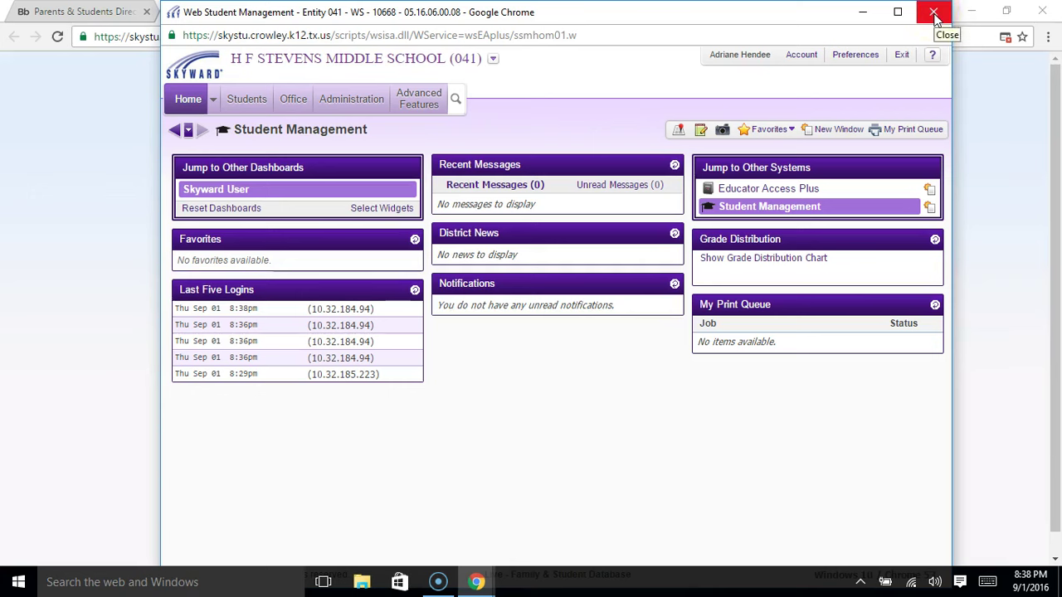
{"action": "left_click", "coordinate": [934, 16]}
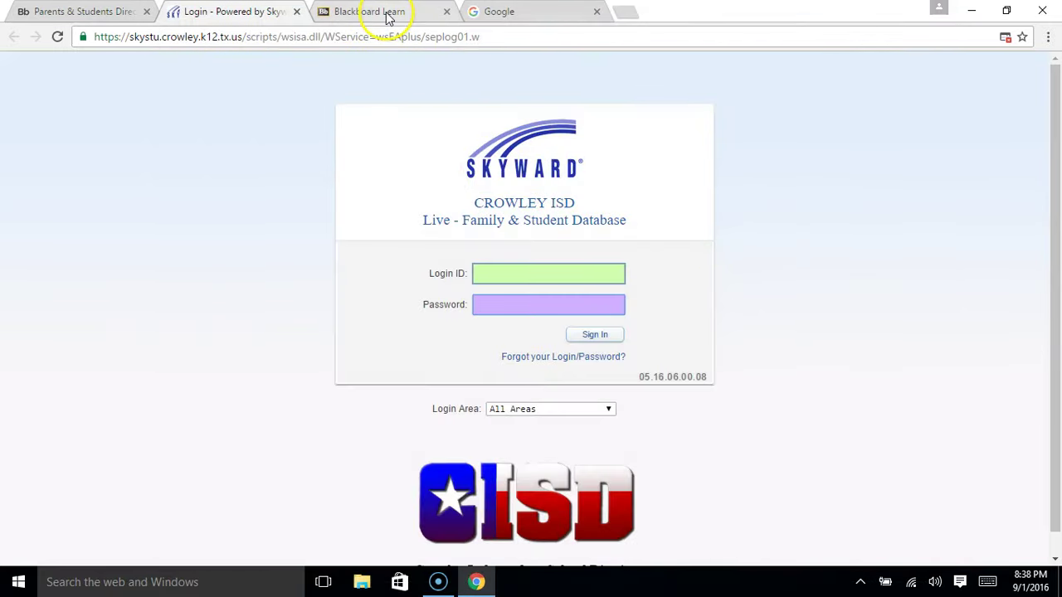
Check the Blackboard Learn, Skyward and Parents & Students Directory tabs, then advance the slide
{"action": "left_click", "coordinate": [387, 18]}
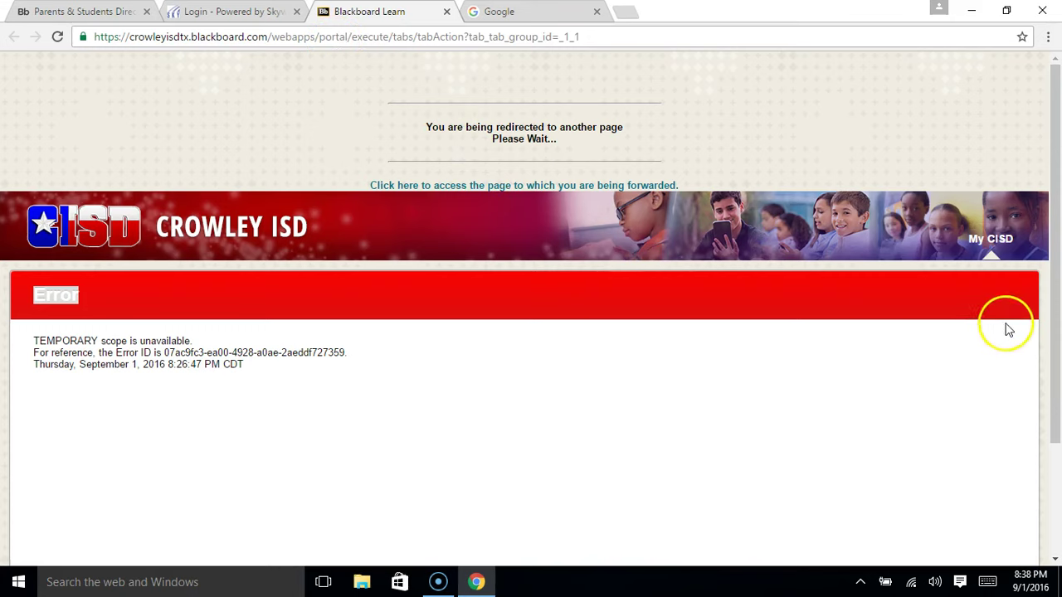
{"action": "scroll", "coordinate": [1007, 328], "scroll_direction": "down", "scroll_amount": 3}
{"action": "scroll", "coordinate": [1007, 330], "scroll_direction": "up", "scroll_amount": 3}
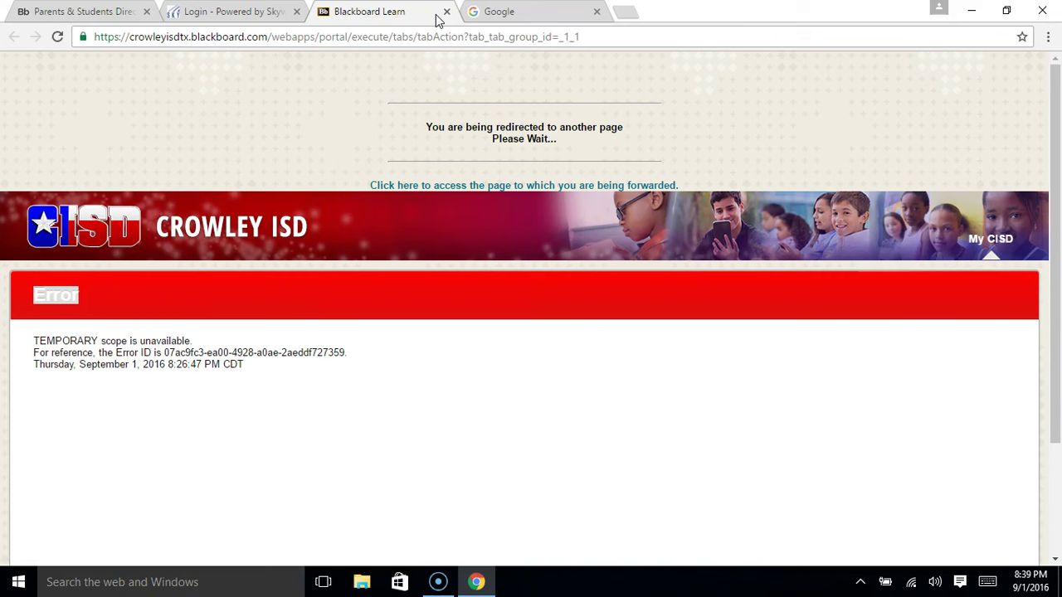
{"action": "left_click", "coordinate": [206, 15]}
{"action": "left_click", "coordinate": [100, 15]}
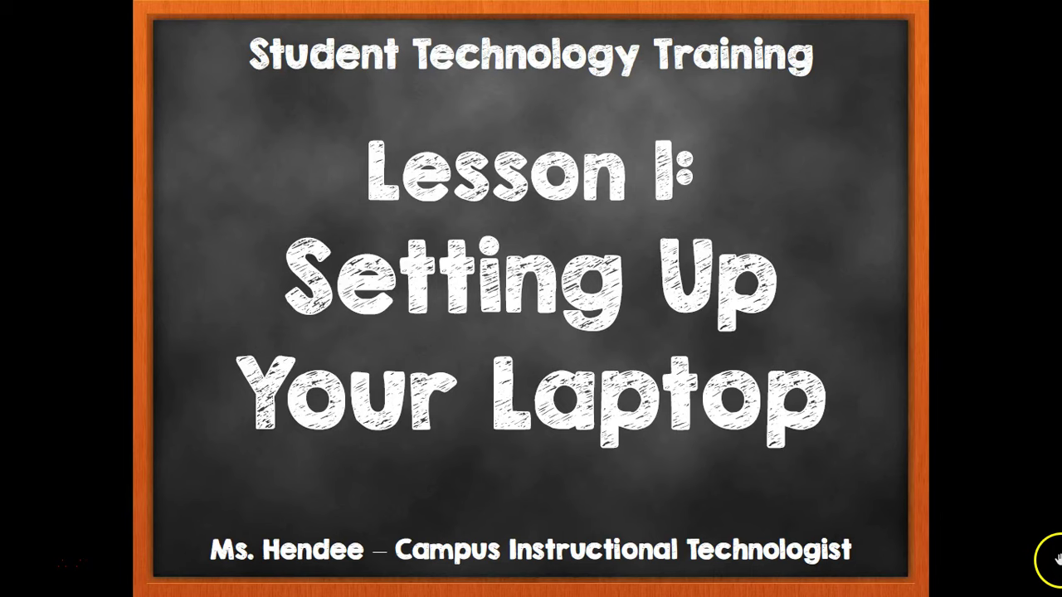
{"action": "left_click", "coordinate": [1055, 561]}
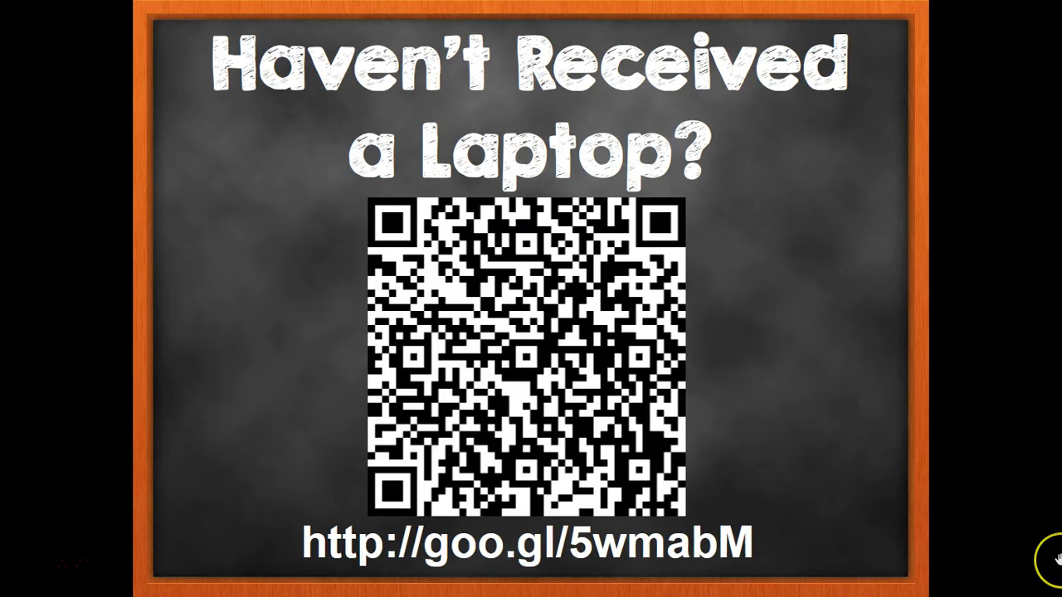